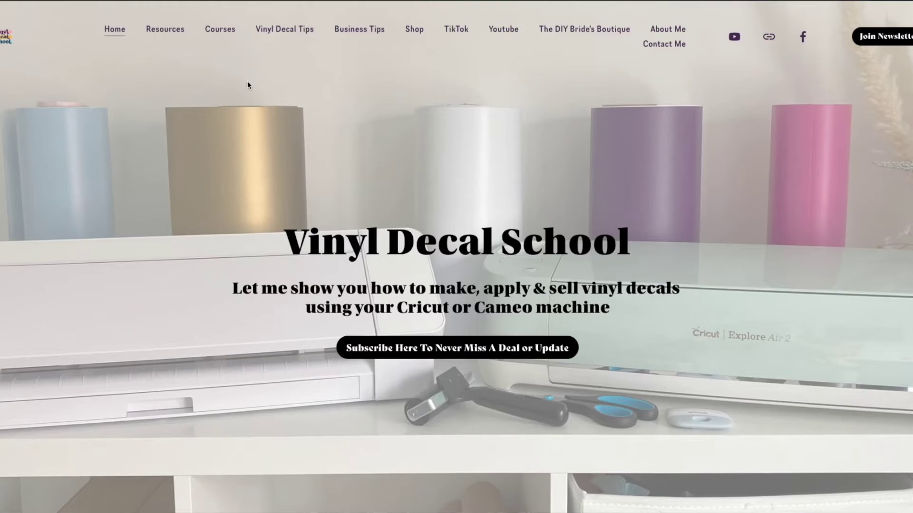
View the Vinyl Decal Suppliers and SVG & Font Websites resource pages of the Vinyl Decal School site.
{"action": "mouse_move", "coordinate": [167, 30]}
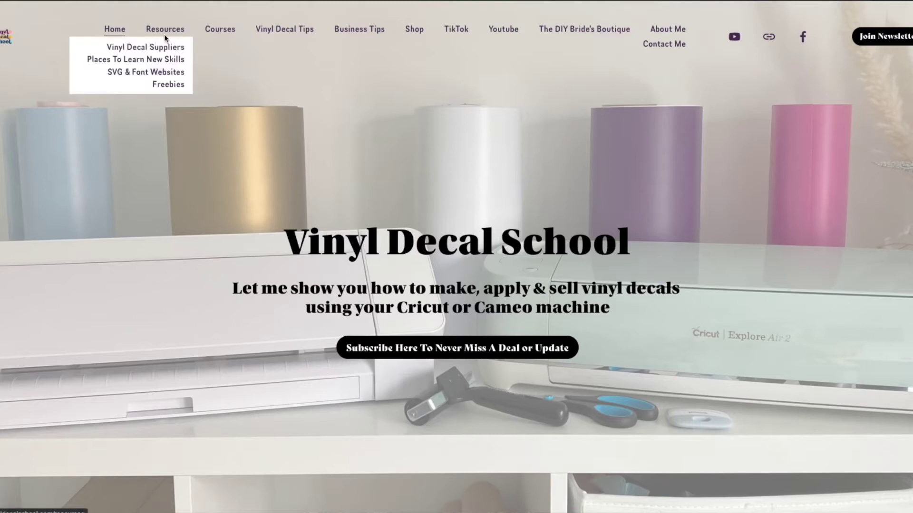
{"action": "left_click", "coordinate": [157, 47]}
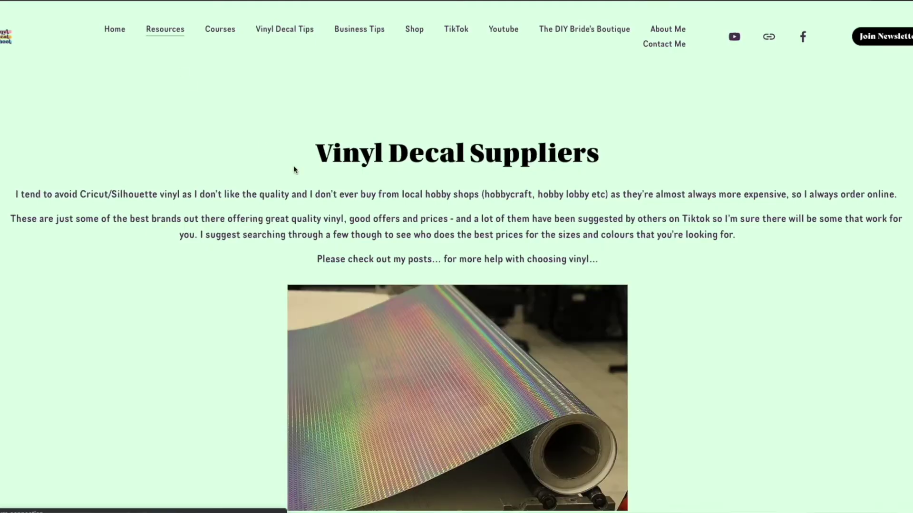
{"action": "scroll", "coordinate": [293, 169], "scroll_direction": "down", "scroll_amount": 20}
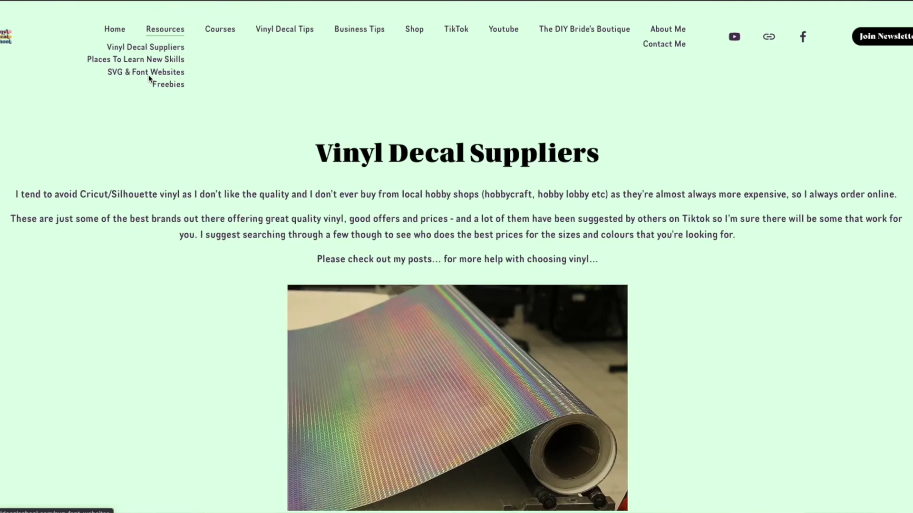
{"action": "left_click", "coordinate": [149, 72]}
{"action": "scroll", "coordinate": [423, 110], "scroll_direction": "down", "scroll_amount": 5}
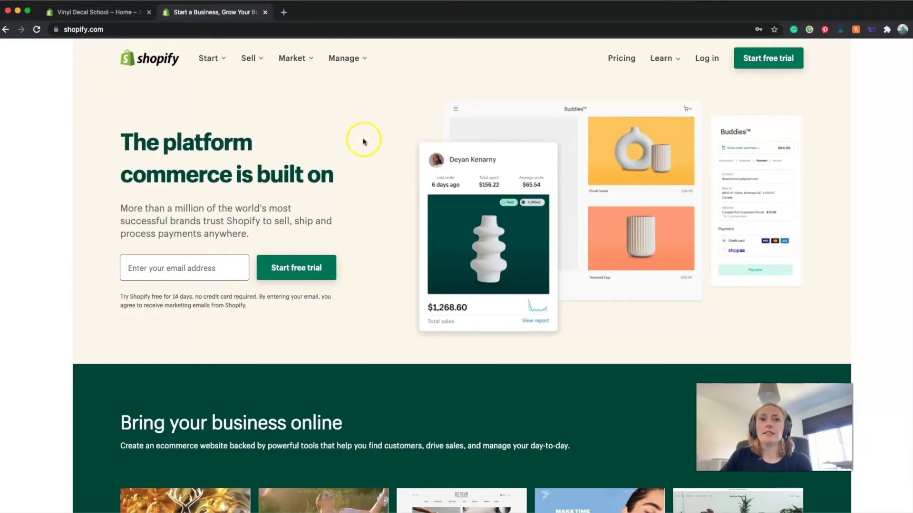
Switch to the Vinyl Decal School store admin in Shopify and look through the introductory video cards on its home page.
{"action": "left_click", "coordinate": [107, 11]}
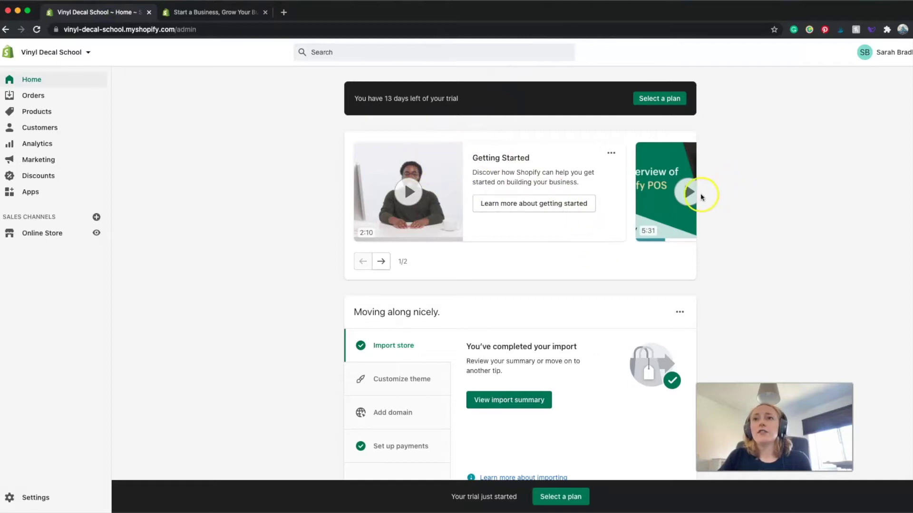
{"action": "left_click", "coordinate": [381, 261]}
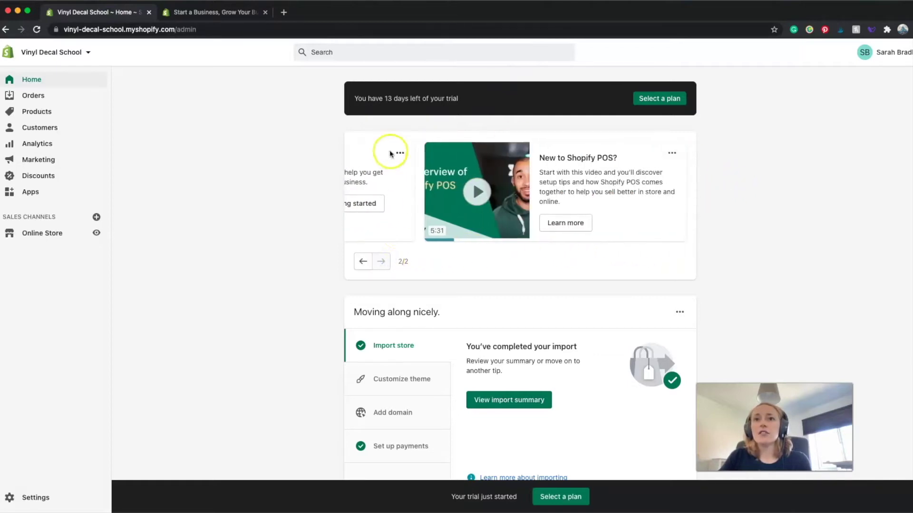
{"action": "left_click", "coordinate": [363, 261]}
{"action": "scroll", "coordinate": [763, 187], "scroll_direction": "down", "scroll_amount": 1}
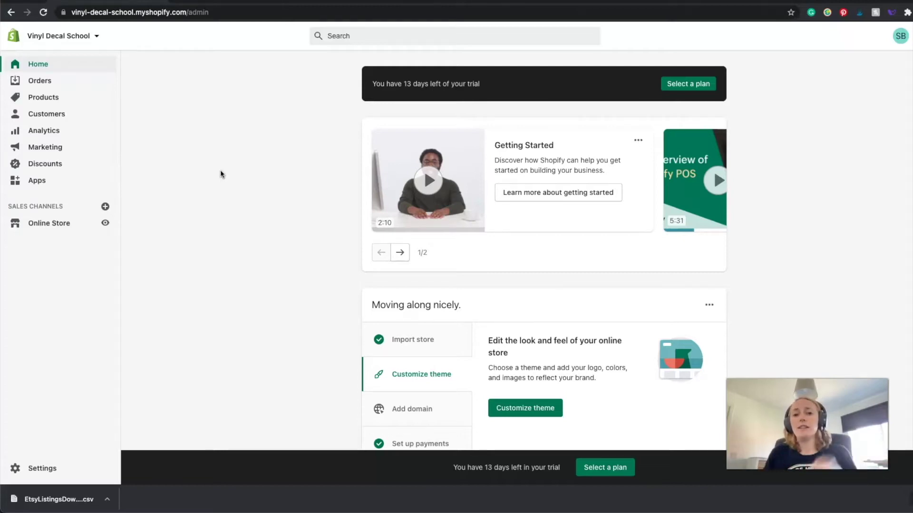
Open the Store Importer from the home page's Import store task and review the instructions for importing an Etsy shop.
{"action": "scroll", "coordinate": [306, 167], "scroll_direction": "down", "scroll_amount": 2}
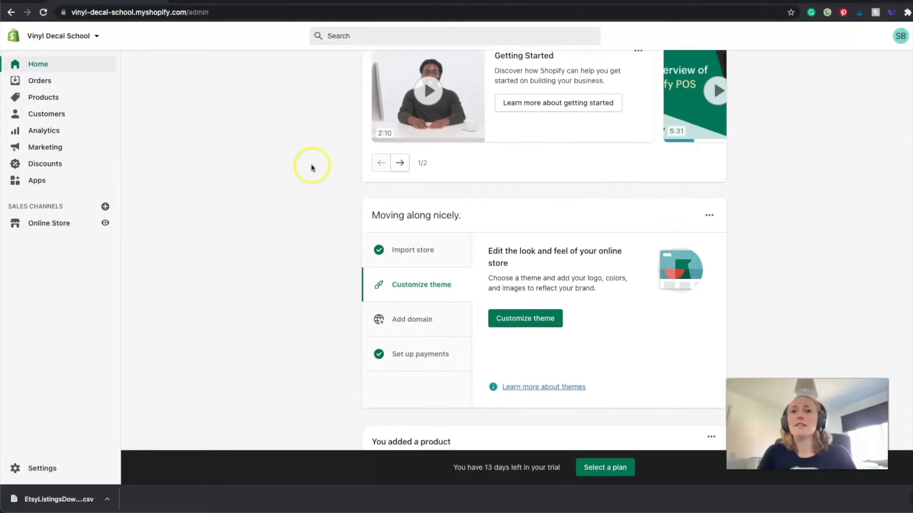
{"action": "left_click", "coordinate": [430, 259]}
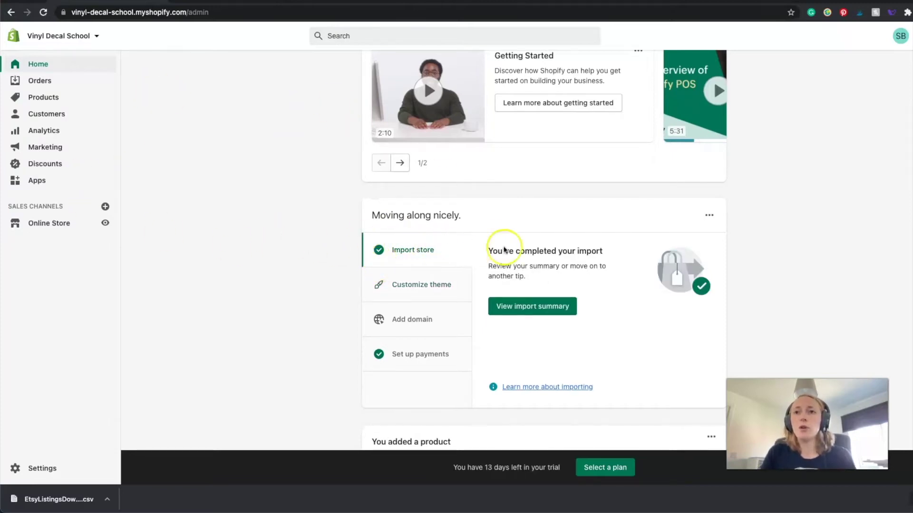
{"action": "left_click", "coordinate": [542, 308]}
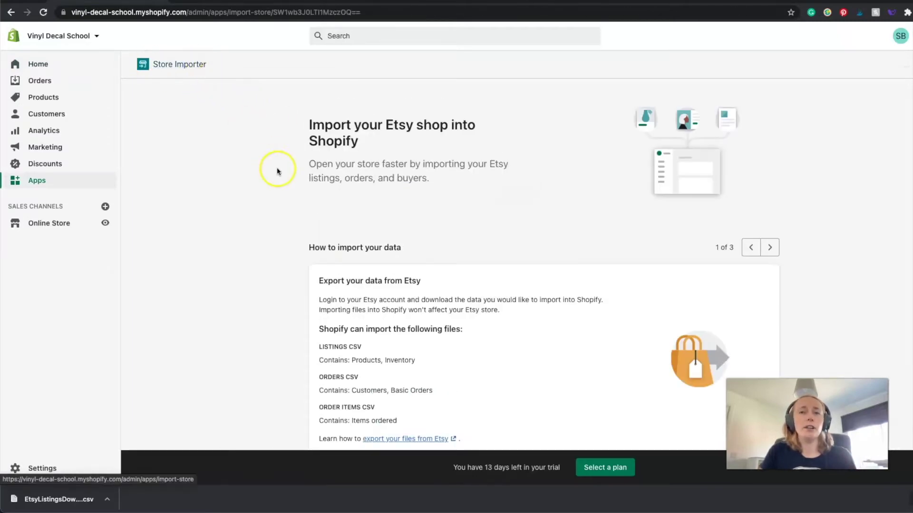
{"action": "scroll", "coordinate": [650, 194], "scroll_direction": "down", "scroll_amount": 5}
{"action": "scroll", "coordinate": [650, 194], "scroll_direction": "down", "scroll_amount": 2}
{"action": "scroll", "coordinate": [649, 194], "scroll_direction": "up", "scroll_amount": 5}
Switch to Etsy's Shop Manager and examine the Download Data settings for exporting listings, orders and shop data.
{"action": "left_click", "coordinate": [344, 1]}
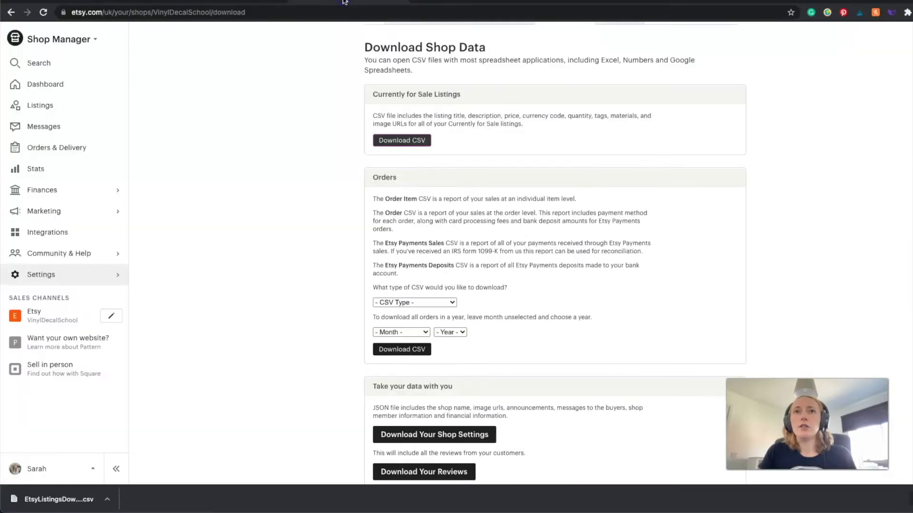
{"action": "left_click", "coordinate": [242, 1]}
{"action": "scroll", "coordinate": [422, 239], "scroll_direction": "down", "scroll_amount": 5}
{"action": "scroll", "coordinate": [428, 234], "scroll_direction": "up", "scroll_amount": 4}
{"action": "left_click", "coordinate": [339, 3]}
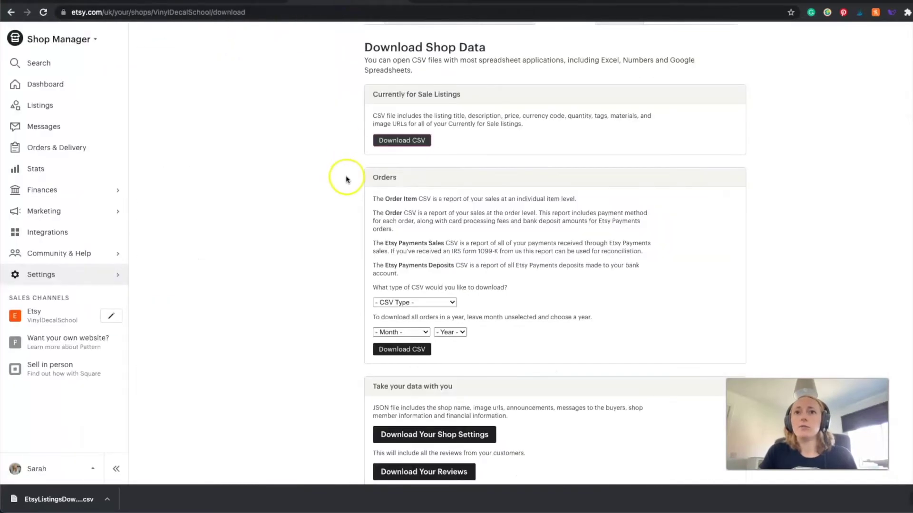
{"action": "left_click", "coordinate": [57, 274]}
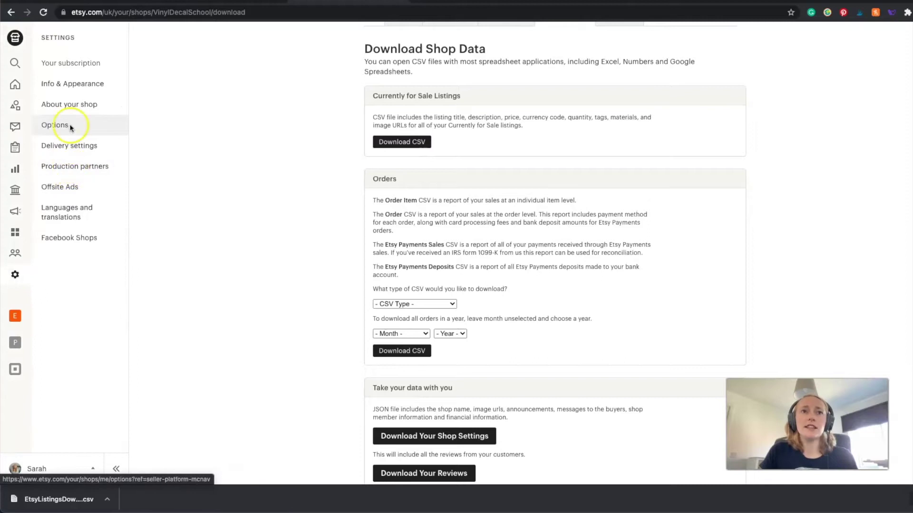
{"action": "scroll", "coordinate": [320, 181], "scroll_direction": "up", "scroll_amount": 1}
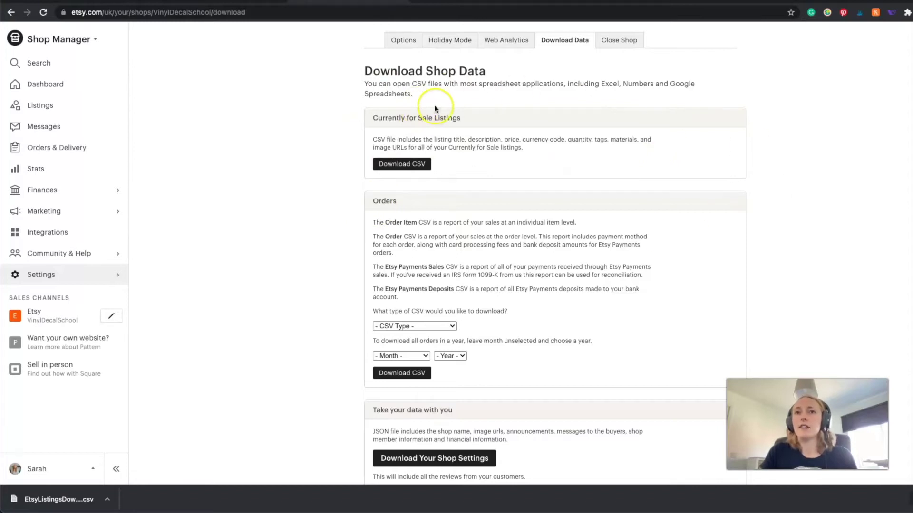
{"action": "scroll", "coordinate": [627, 116], "scroll_direction": "down", "scroll_amount": 2}
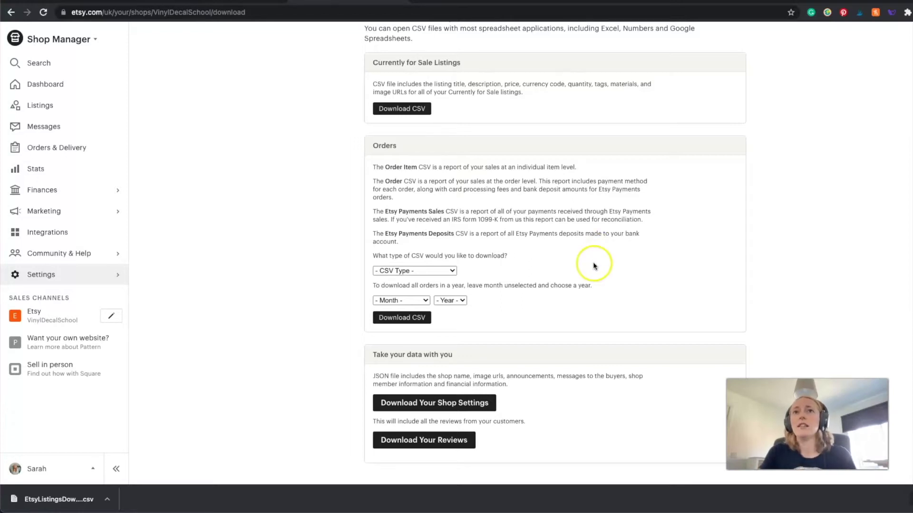
{"action": "scroll", "coordinate": [593, 265], "scroll_direction": "up", "scroll_amount": 2}
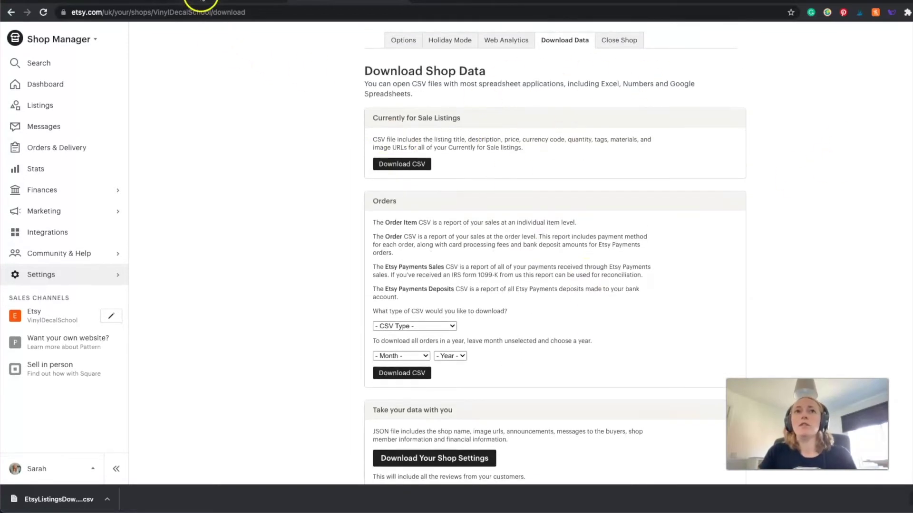
Switch back to Shopify's Store Importer and run the Etsy import with products and their inventory included.
{"action": "left_click", "coordinate": [201, 2]}
{"action": "scroll", "coordinate": [569, 182], "scroll_direction": "down", "scroll_amount": 8}
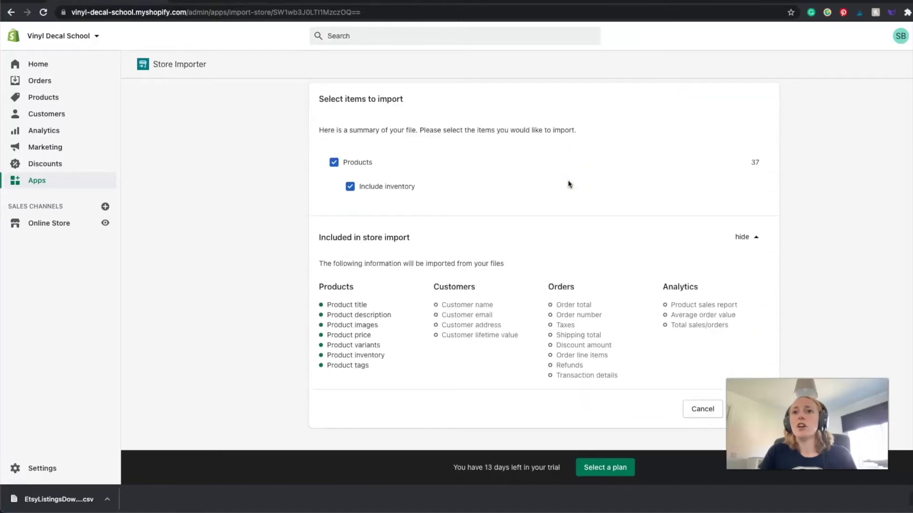
{"action": "left_click", "coordinate": [748, 376]}
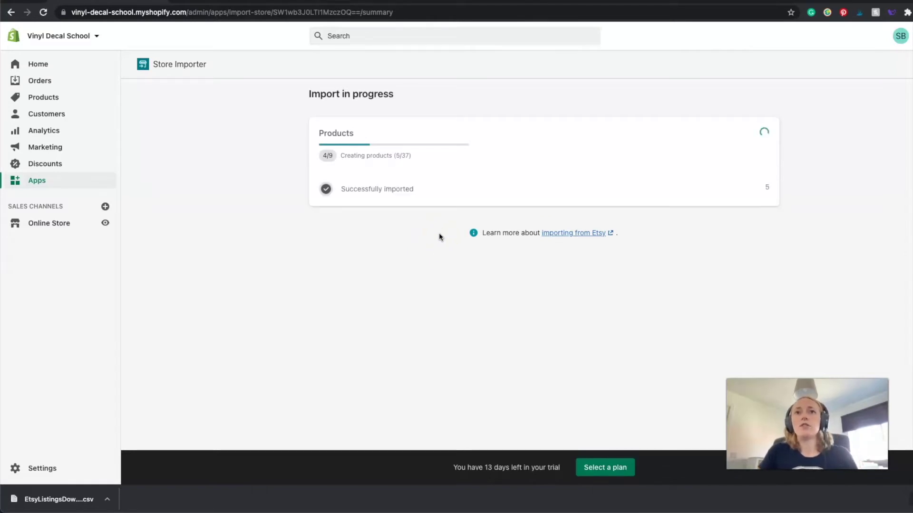
Open the store's full product list and look through the imported products.
{"action": "left_click", "coordinate": [42, 97]}
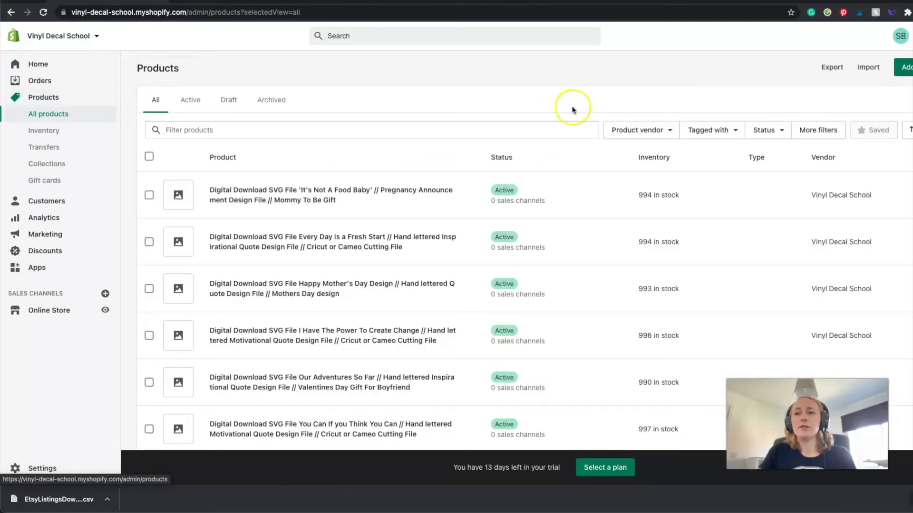
{"action": "scroll", "coordinate": [582, 123], "scroll_direction": "down", "scroll_amount": 5}
{"action": "scroll", "coordinate": [591, 144], "scroll_direction": "up", "scroll_amount": 5}
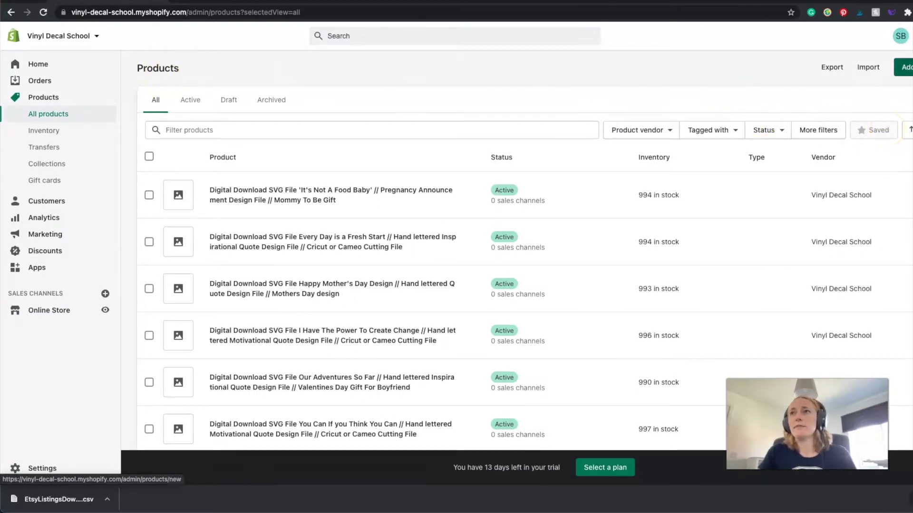
Start a new product and review the form's description, media, pricing, inventory and shipping sections.
{"action": "left_click", "coordinate": [904, 67]}
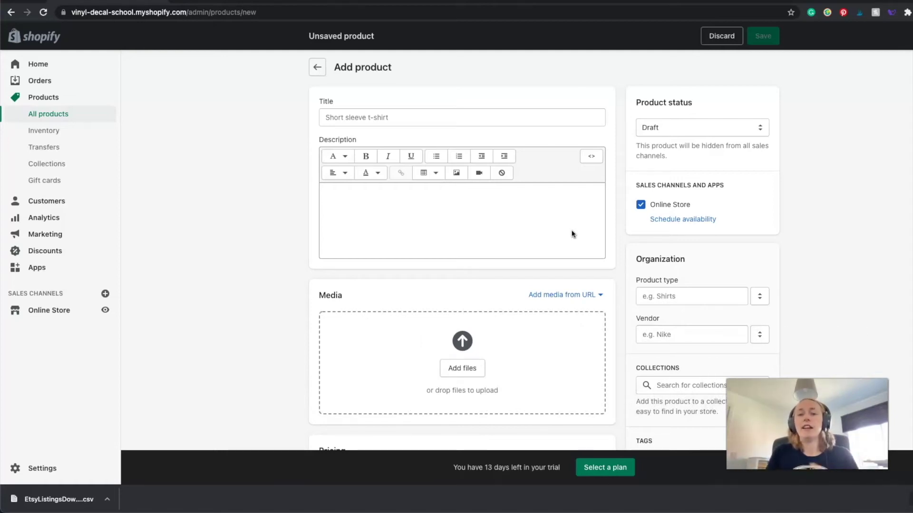
{"action": "scroll", "coordinate": [572, 234], "scroll_direction": "down", "scroll_amount": 3}
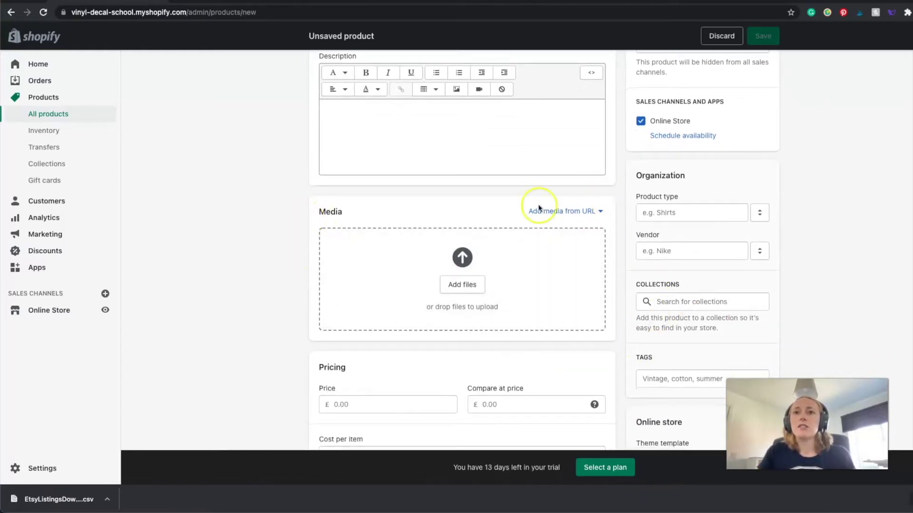
{"action": "scroll", "coordinate": [590, 275], "scroll_direction": "down", "scroll_amount": 6}
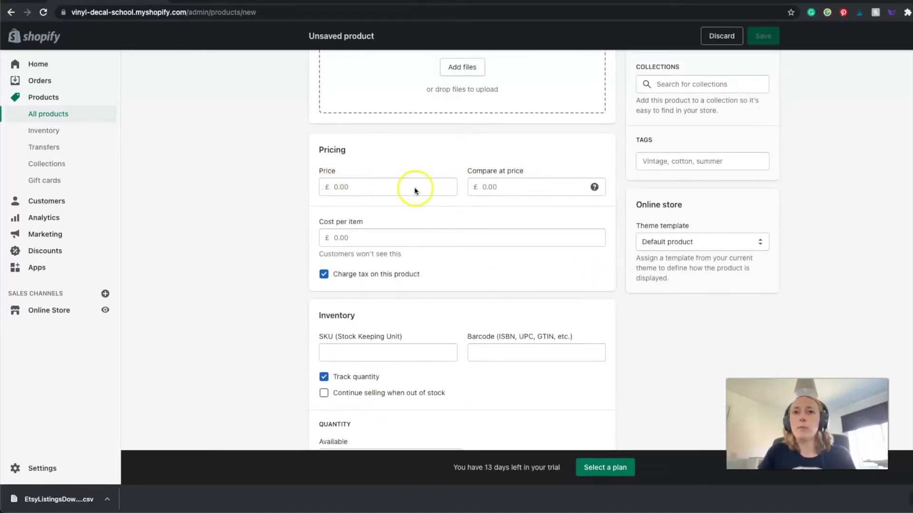
{"action": "scroll", "coordinate": [438, 194], "scroll_direction": "down", "scroll_amount": 5}
{"action": "scroll", "coordinate": [440, 195], "scroll_direction": "down", "scroll_amount": 8}
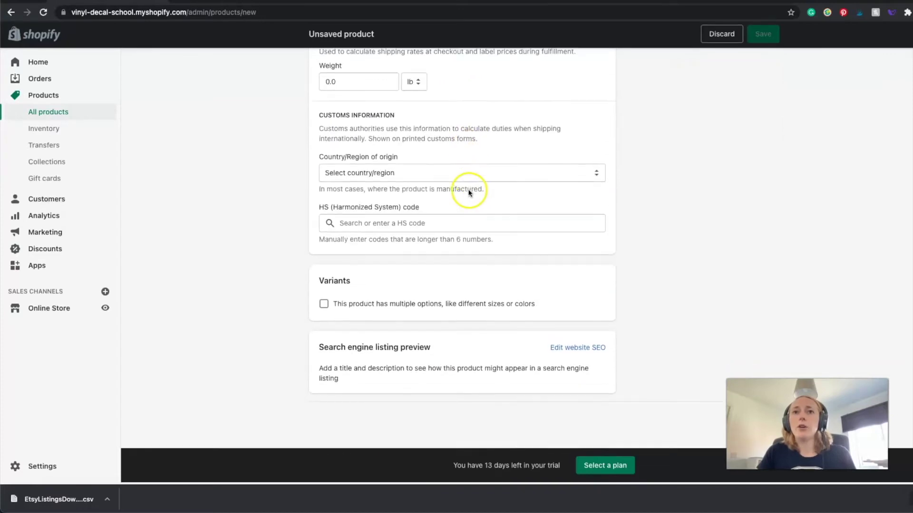
Enable multiple options for the new product and give the Size option the values 11 inches and 15 inches.
{"action": "left_click", "coordinate": [323, 306]}
{"action": "scroll", "coordinate": [472, 279], "scroll_direction": "down", "scroll_amount": 3}
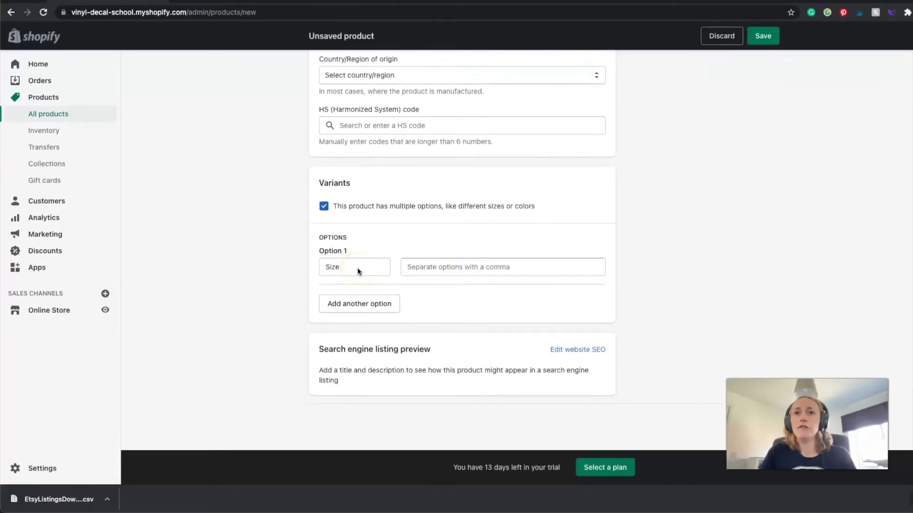
{"action": "left_click", "coordinate": [439, 274]}
{"action": "type", "text": "11 inches"}
{"action": "key", "text": "Return"}
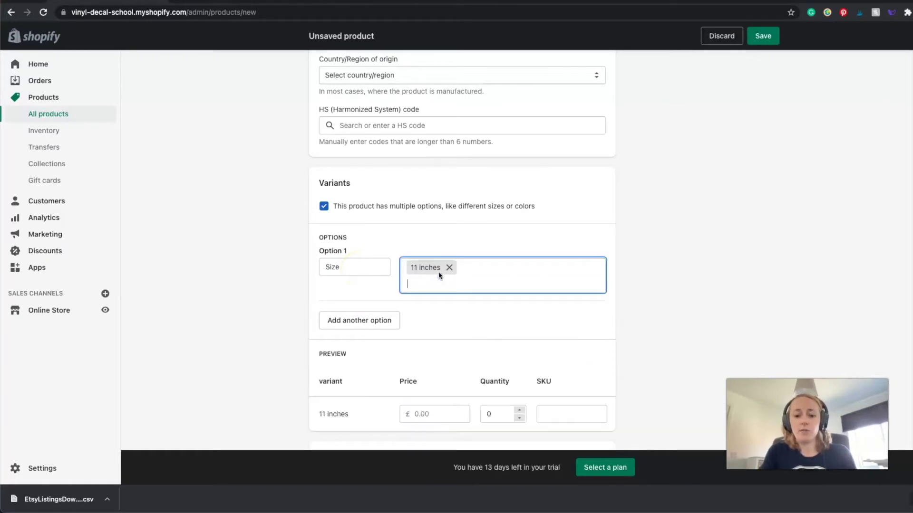
{"action": "type", "text": "15 inches"}
{"action": "key", "text": "Return"}
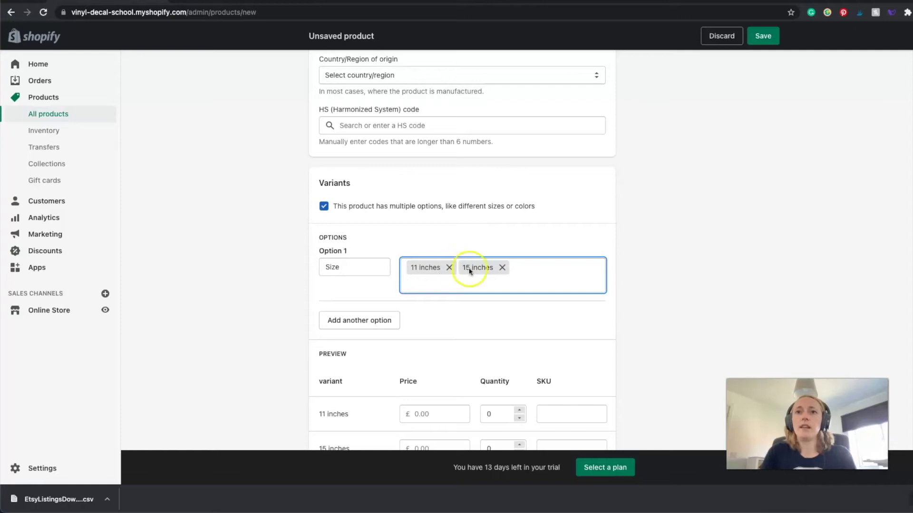
Add a second product option, Color, with the values black and silver.
{"action": "scroll", "coordinate": [452, 281], "scroll_direction": "down", "scroll_amount": 1}
{"action": "left_click", "coordinate": [355, 292]}
{"action": "left_click", "coordinate": [440, 302]}
{"action": "type", "text": "black"}
{"action": "key", "text": "Return"}
{"action": "type", "text": "si"}
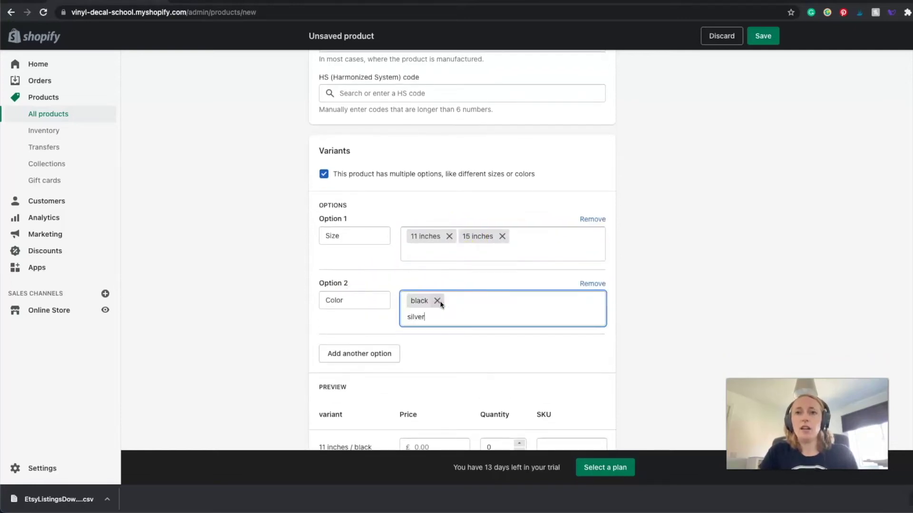
{"action": "type", "text": "lver"}
{"action": "key", "text": "Return"}
Look over the variant preview and the product form, and return to the product list without saving the new product.
{"action": "scroll", "coordinate": [452, 295], "scroll_direction": "down", "scroll_amount": 5}
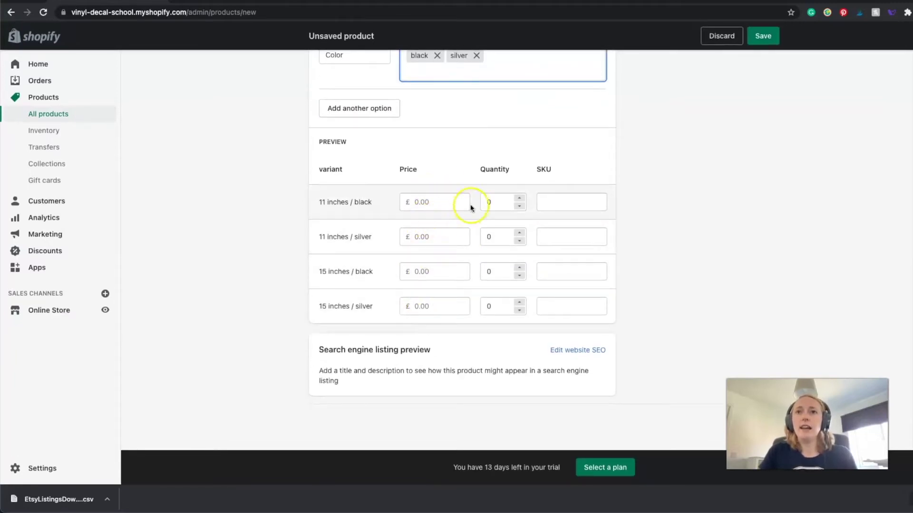
{"action": "scroll", "coordinate": [536, 323], "scroll_direction": "up", "scroll_amount": 10}
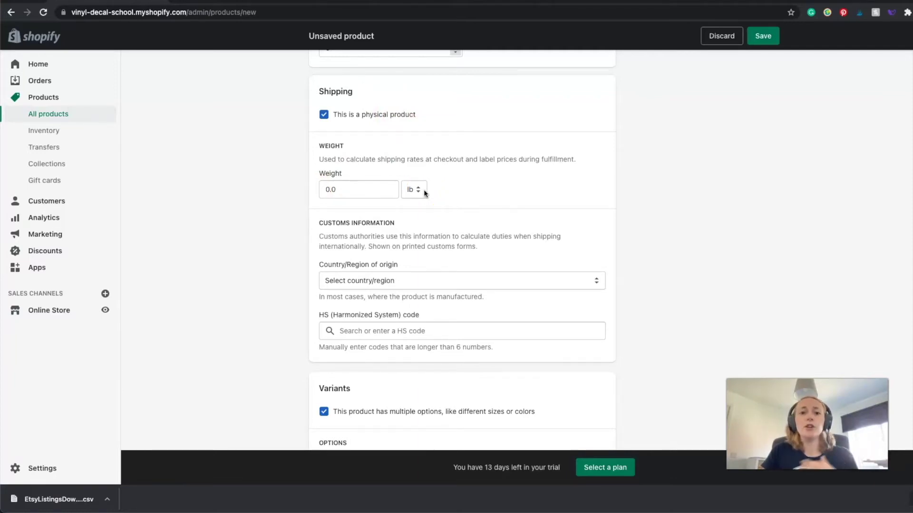
{"action": "scroll", "coordinate": [532, 155], "scroll_direction": "up", "scroll_amount": 7}
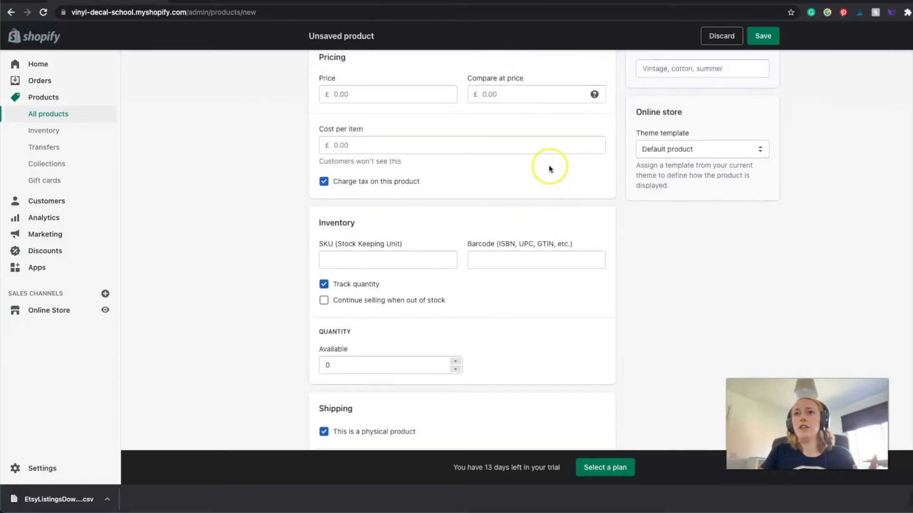
{"action": "scroll", "coordinate": [547, 168], "scroll_direction": "up", "scroll_amount": 8}
{"action": "scroll", "coordinate": [505, 78], "scroll_direction": "down", "scroll_amount": 2}
{"action": "scroll", "coordinate": [387, 102], "scroll_direction": "up", "scroll_amount": 2}
{"action": "left_click", "coordinate": [318, 67]}
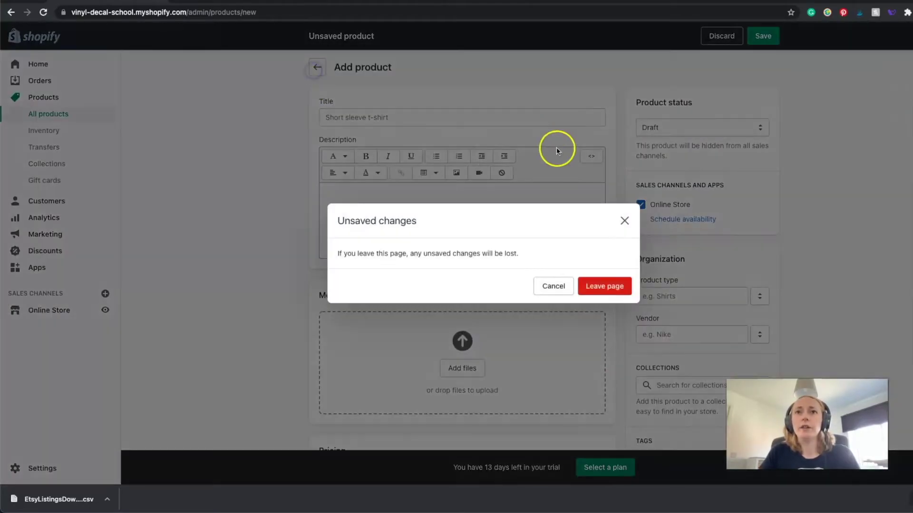
{"action": "left_click", "coordinate": [594, 286]}
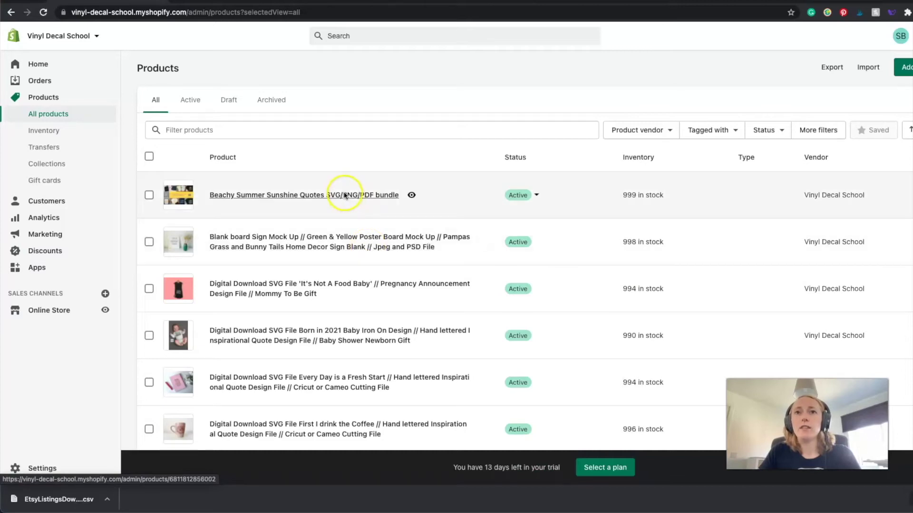
Open the Beachy Summer Sunshine Quotes SVG/PNG/PDF bundle product and review its media, pricing and tags.
{"action": "left_click", "coordinate": [344, 196]}
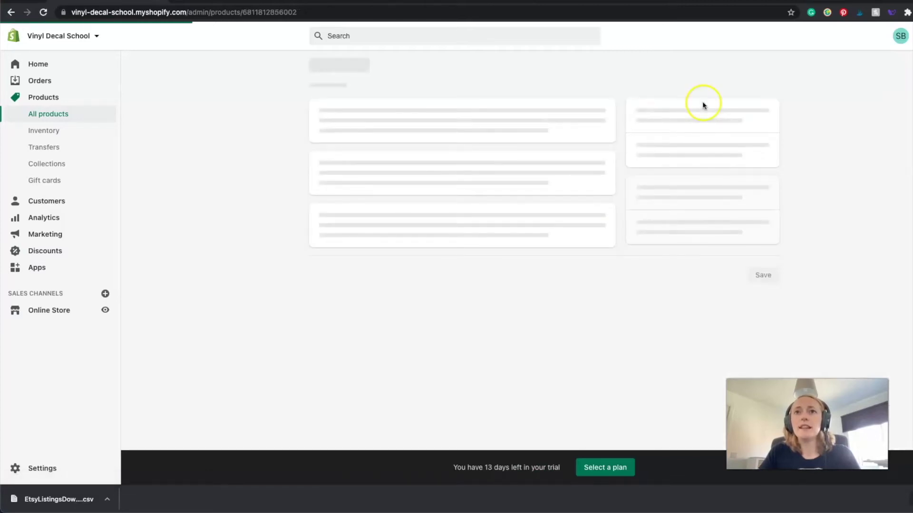
{"action": "scroll", "coordinate": [613, 163], "scroll_direction": "down", "scroll_amount": 10}
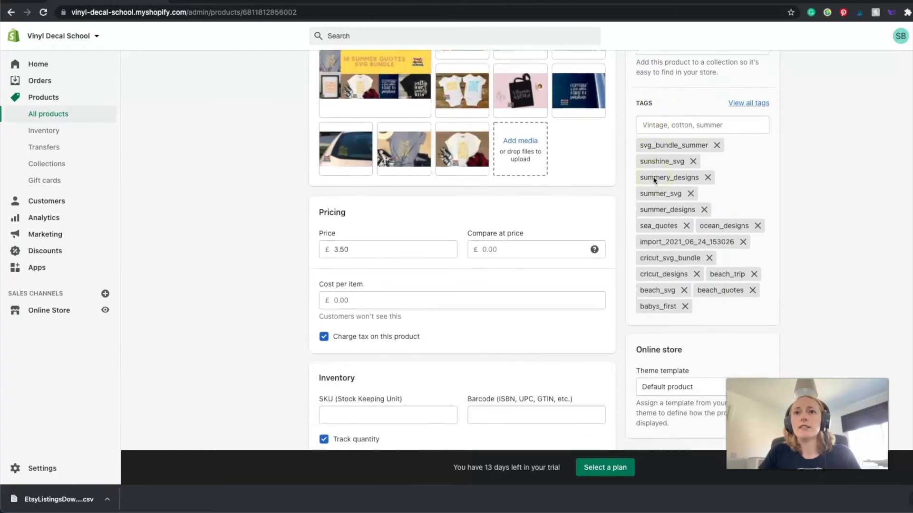
Review the bundle's description and highlight its email-list sentence with the 15% off coupon link.
{"action": "scroll", "coordinate": [654, 180], "scroll_direction": "up", "scroll_amount": 10}
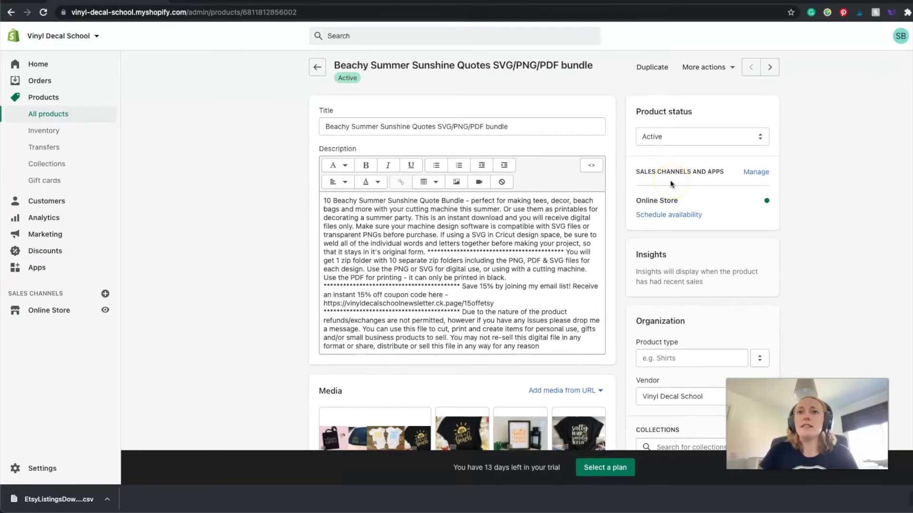
{"action": "left_click", "coordinate": [464, 255]}
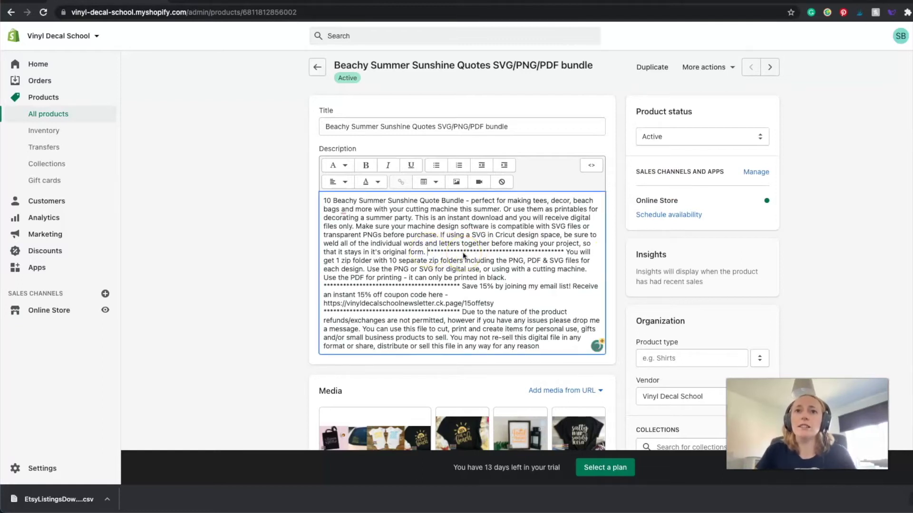
{"action": "triple_click", "coordinate": [423, 303]}
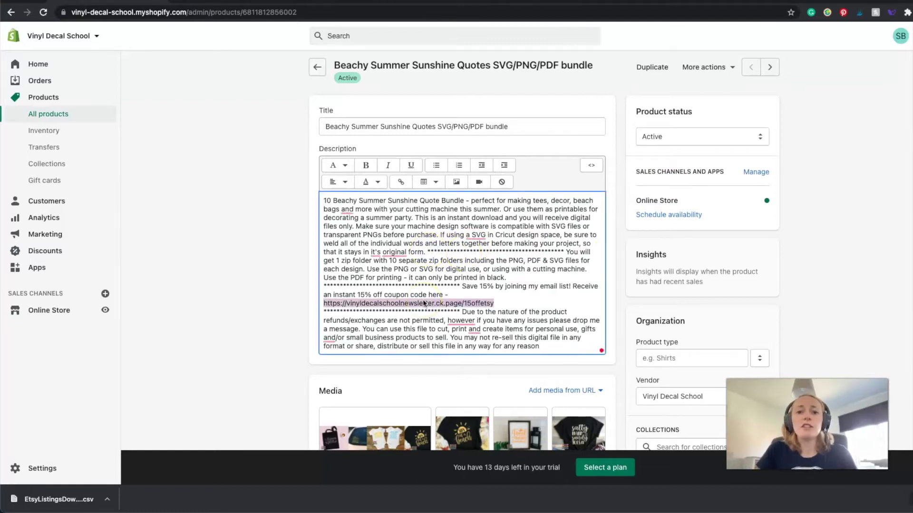
{"action": "left_click_drag", "start_coordinate": [518, 303], "coordinate": [324, 307]}
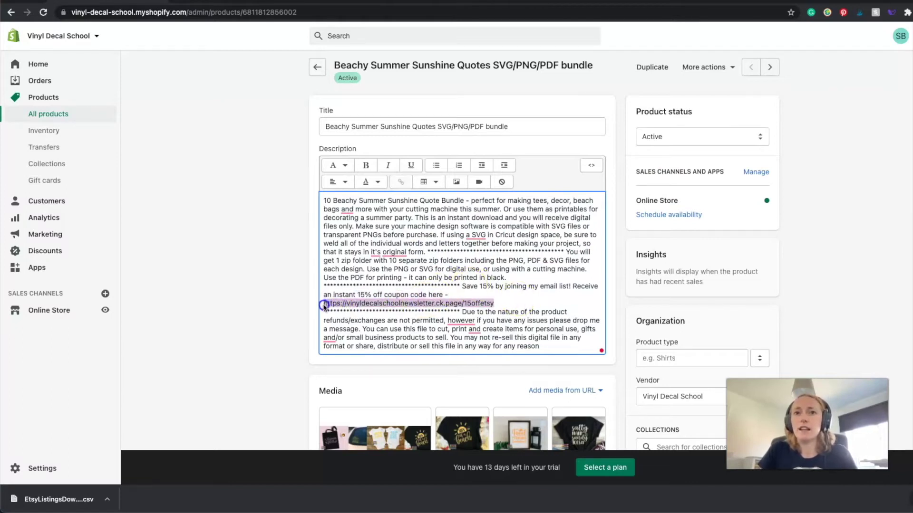
{"action": "left_click_drag", "start_coordinate": [497, 307], "coordinate": [454, 288]}
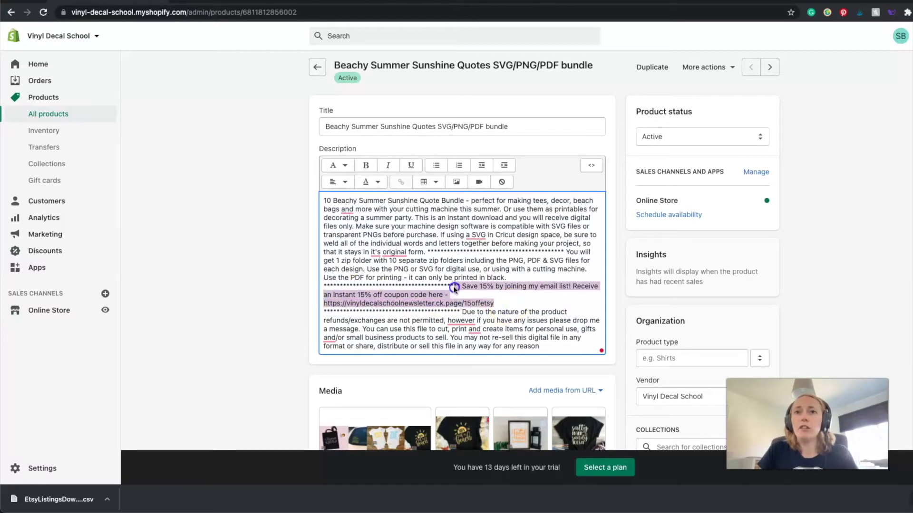
Look over the bundle's media, price, inventory, shipping and variants settings.
{"action": "scroll", "coordinate": [464, 288], "scroll_direction": "down", "scroll_amount": 1}
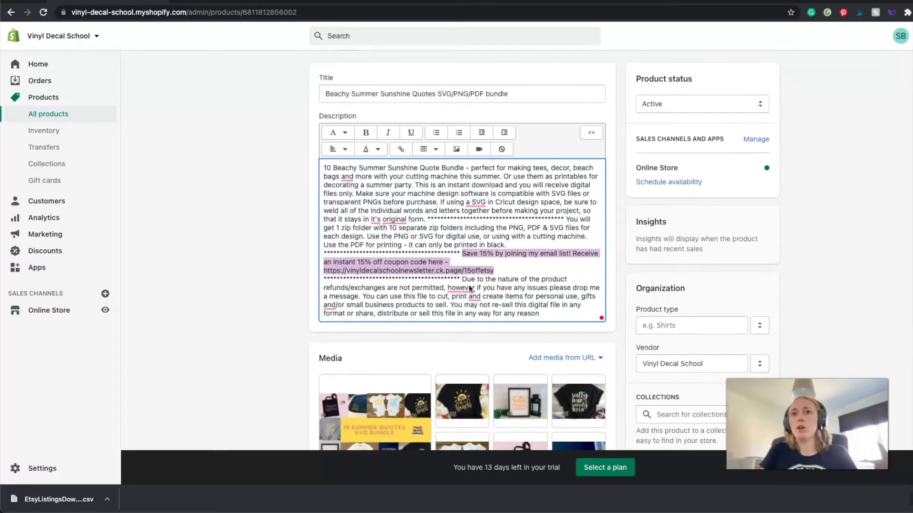
{"action": "scroll", "coordinate": [469, 289], "scroll_direction": "down", "scroll_amount": 5}
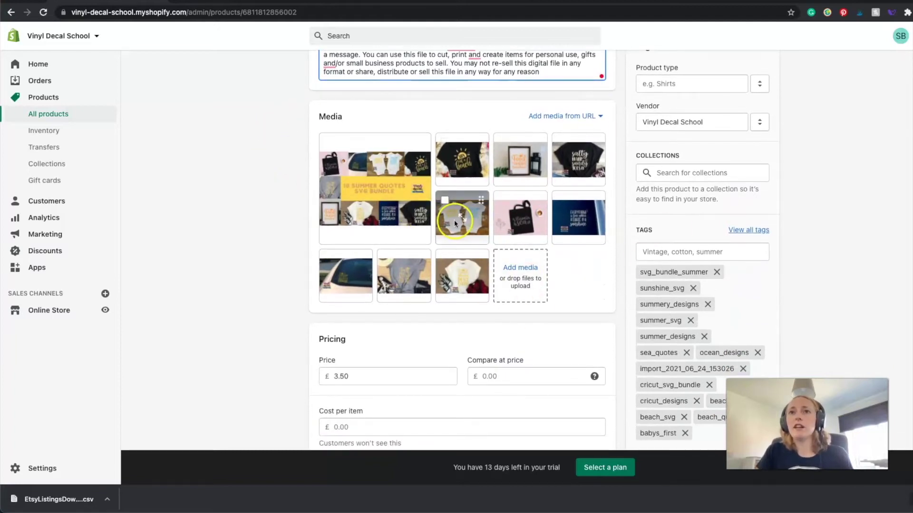
{"action": "scroll", "coordinate": [512, 220], "scroll_direction": "down", "scroll_amount": 4}
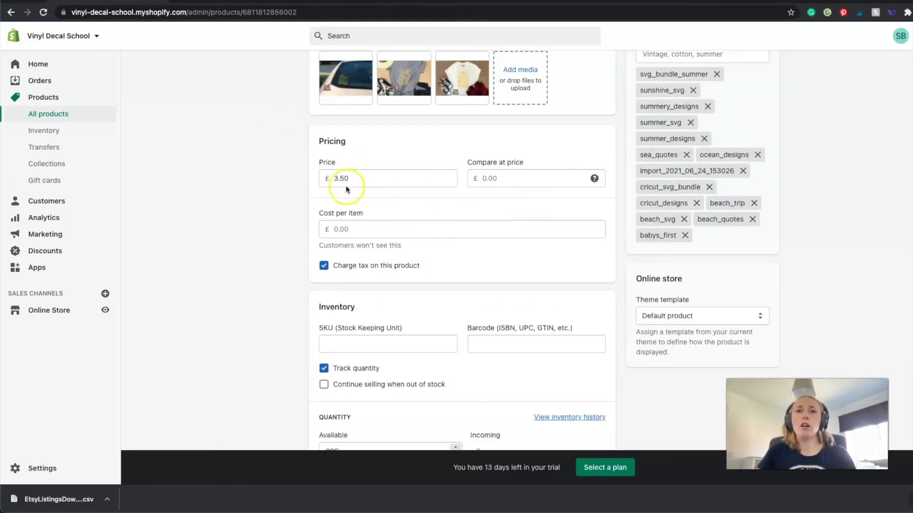
{"action": "left_click_drag", "start_coordinate": [328, 179], "coordinate": [373, 182]}
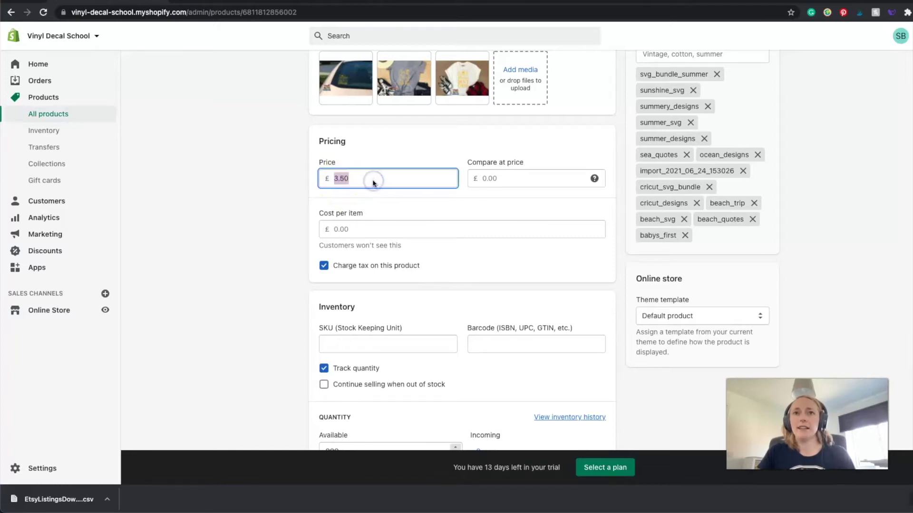
{"action": "scroll", "coordinate": [447, 185], "scroll_direction": "down", "scroll_amount": 8}
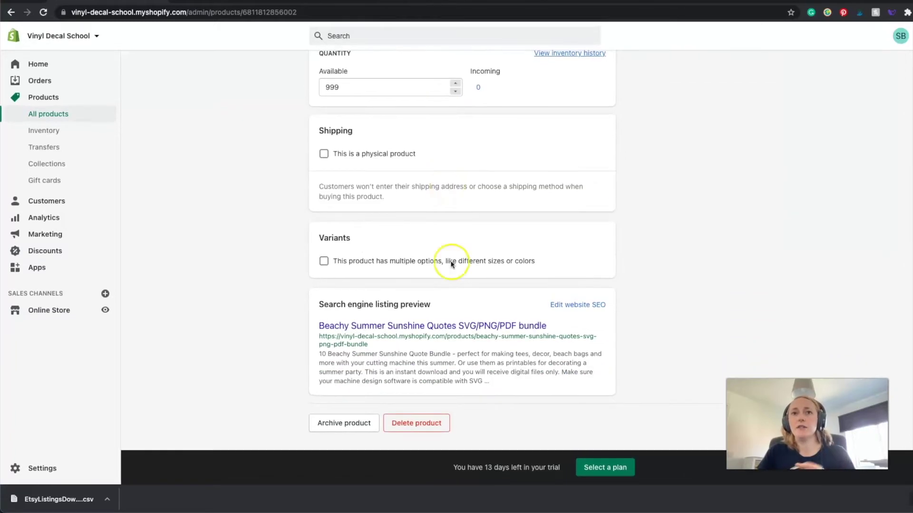
Enable multiple options for the Beachy Summer Sunshine Quotes bundle and mark it as a physical product.
{"action": "left_click", "coordinate": [323, 261]}
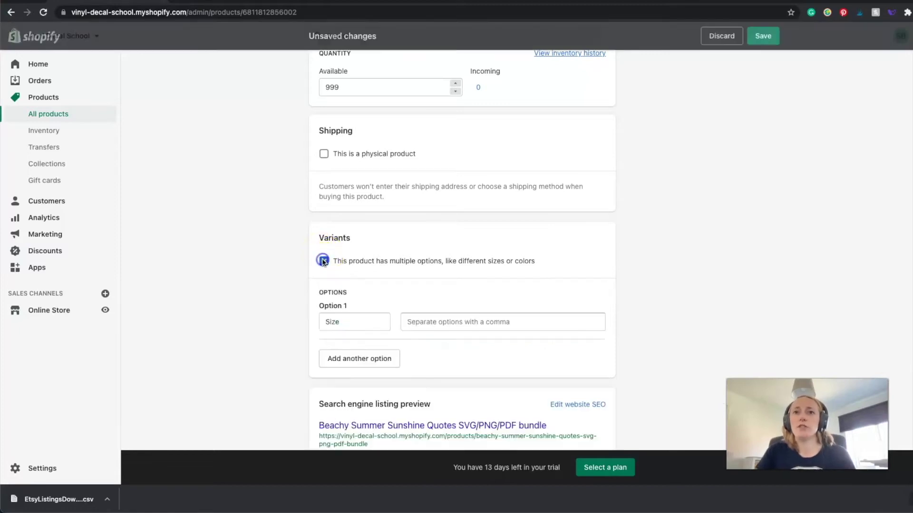
{"action": "scroll", "coordinate": [584, 250], "scroll_direction": "down", "scroll_amount": 2}
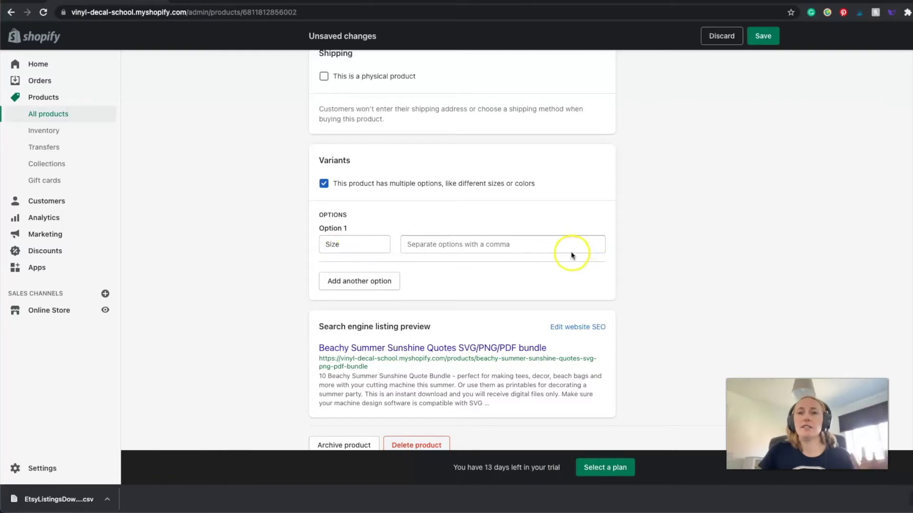
{"action": "scroll", "coordinate": [470, 247], "scroll_direction": "up", "scroll_amount": 7}
{"action": "scroll", "coordinate": [557, 263], "scroll_direction": "down", "scroll_amount": 2}
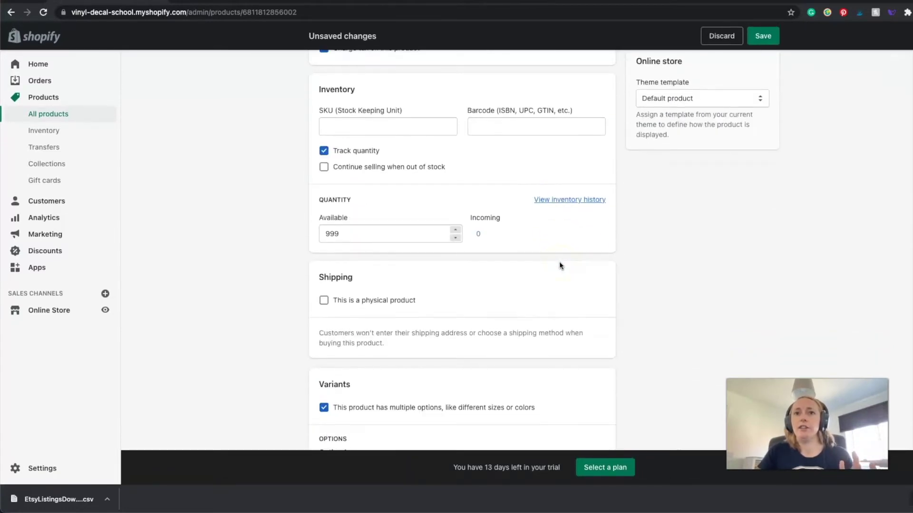
{"action": "left_click", "coordinate": [323, 300]}
{"action": "scroll", "coordinate": [571, 301], "scroll_direction": "up", "scroll_amount": 6}
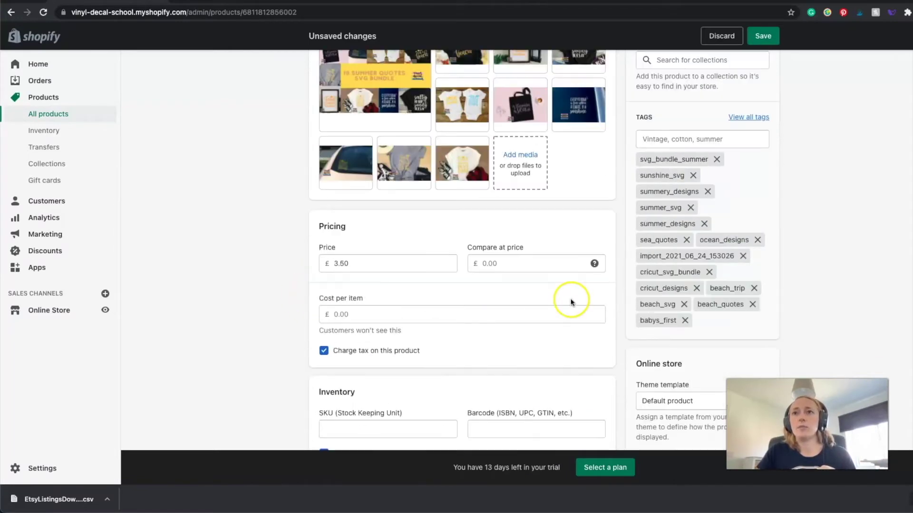
{"action": "scroll", "coordinate": [770, 287], "scroll_direction": "up", "scroll_amount": 4}
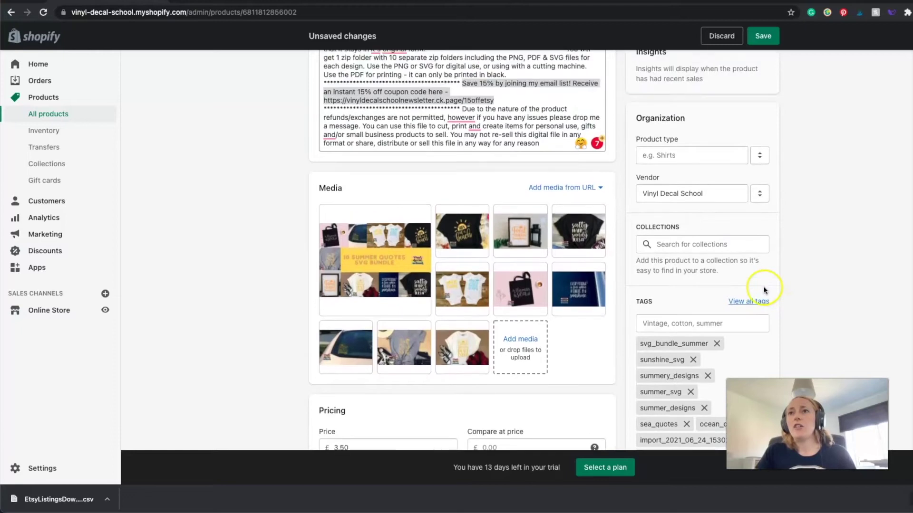
Remove all imported tags from the bundle, from svg_bundle_summer through babys_first.
{"action": "scroll", "coordinate": [693, 245], "scroll_direction": "down", "scroll_amount": 3}
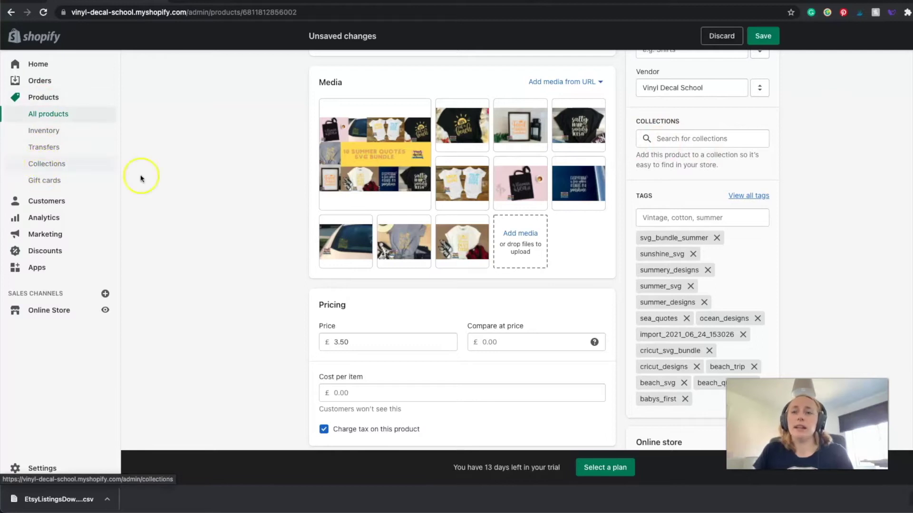
{"action": "scroll", "coordinate": [782, 226], "scroll_direction": "down", "scroll_amount": 1}
{"action": "left_click", "coordinate": [716, 214]}
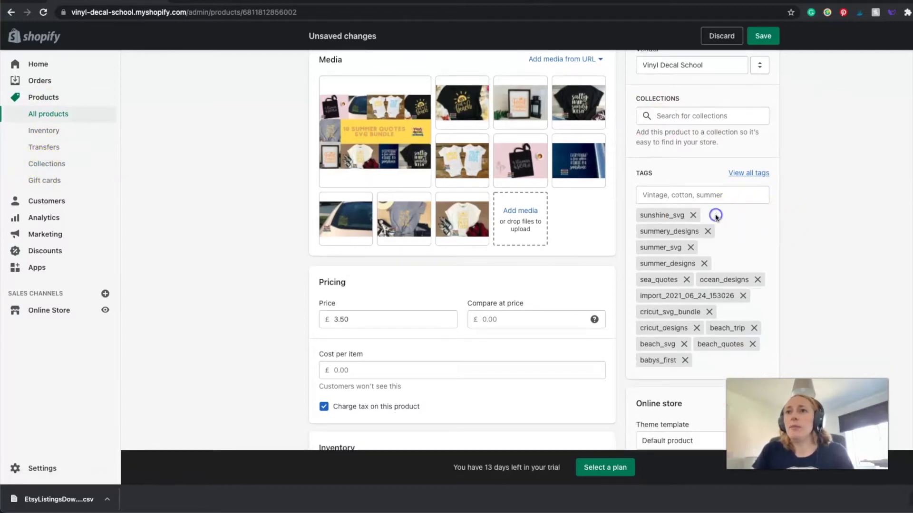
{"action": "left_click", "coordinate": [693, 215]}
{"action": "left_click", "coordinate": [707, 216]}
{"action": "left_click", "coordinate": [693, 215]}
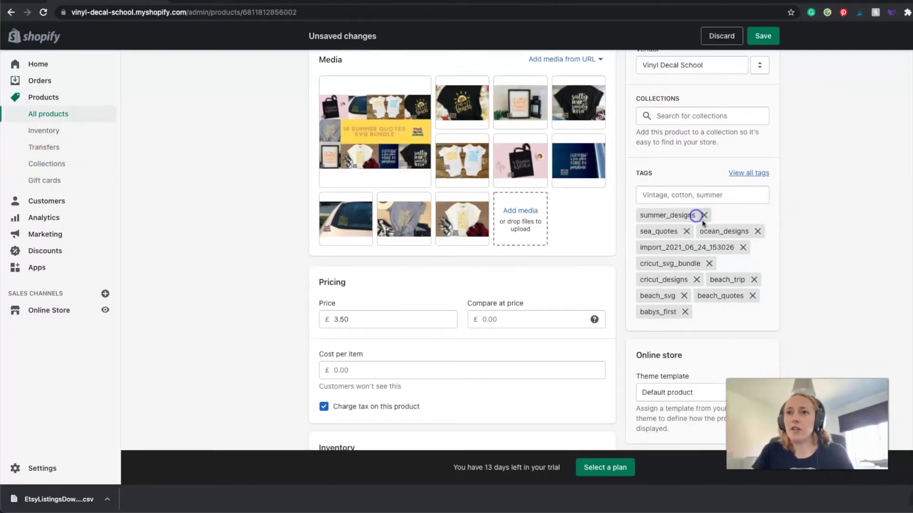
{"action": "left_click", "coordinate": [703, 216]}
{"action": "left_click", "coordinate": [686, 215]}
{"action": "left_click", "coordinate": [697, 215]}
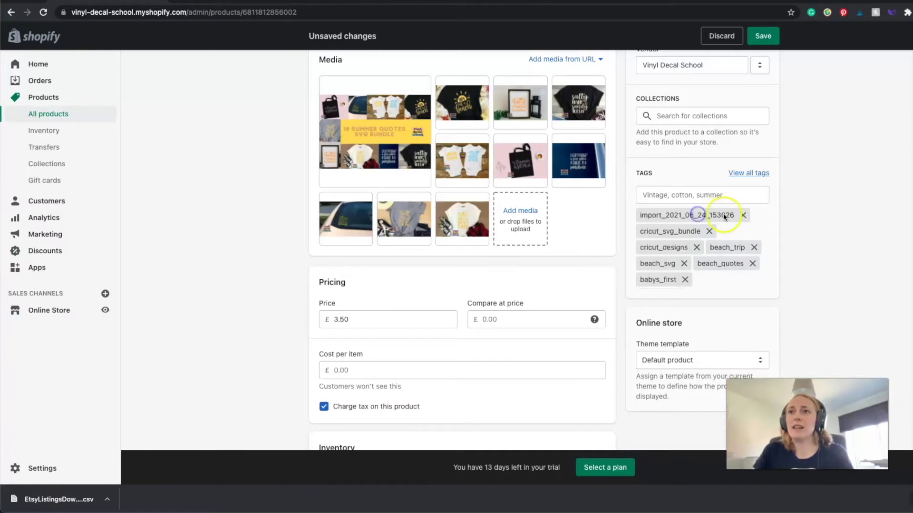
{"action": "left_click", "coordinate": [742, 215]}
{"action": "left_click", "coordinate": [710, 215]}
{"action": "left_click", "coordinate": [696, 215]}
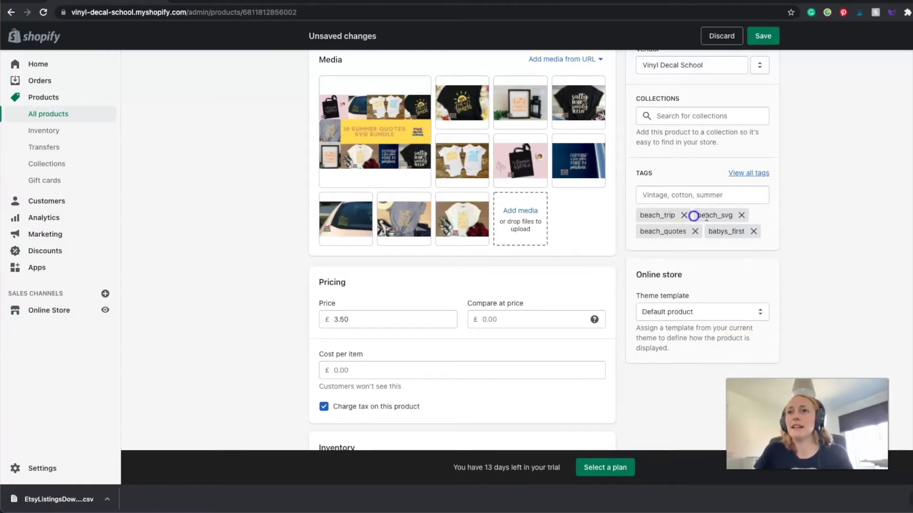
{"action": "left_click", "coordinate": [686, 215]}
{"action": "left_click", "coordinate": [684, 216]}
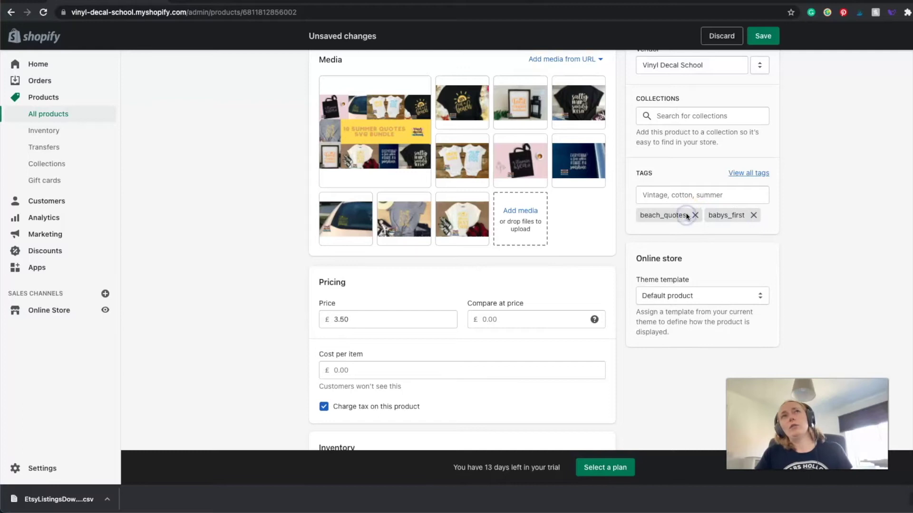
{"action": "left_click", "coordinate": [695, 215]}
{"action": "left_click", "coordinate": [684, 215]}
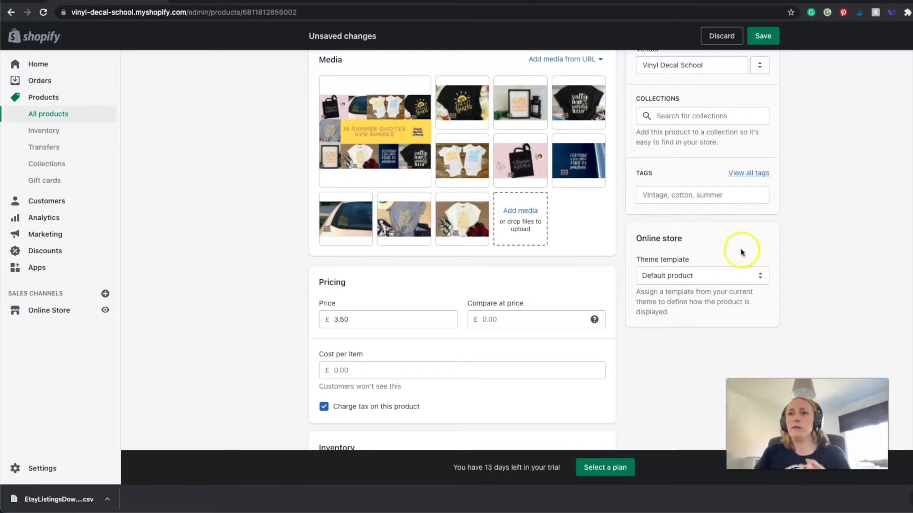
Leave the bundle's product page for the product list and open the store's collections.
{"action": "scroll", "coordinate": [743, 253], "scroll_direction": "up", "scroll_amount": 1}
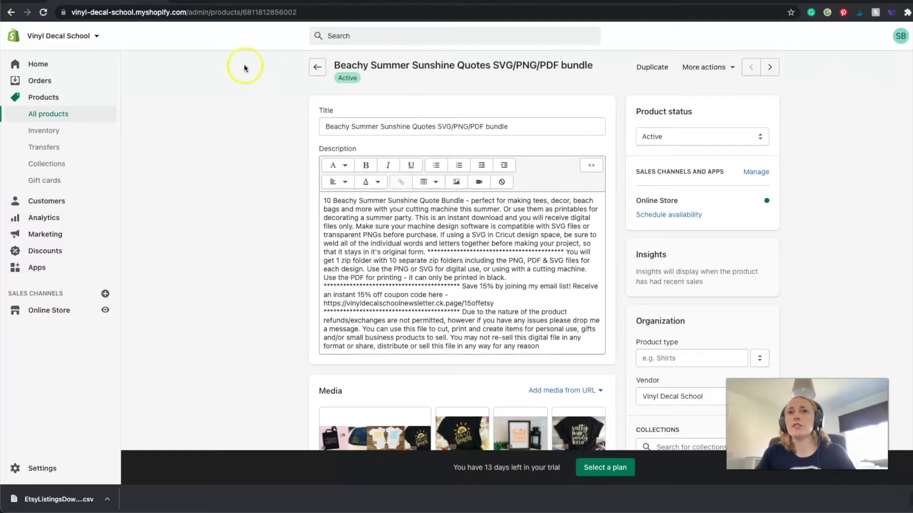
{"action": "left_click", "coordinate": [312, 65]}
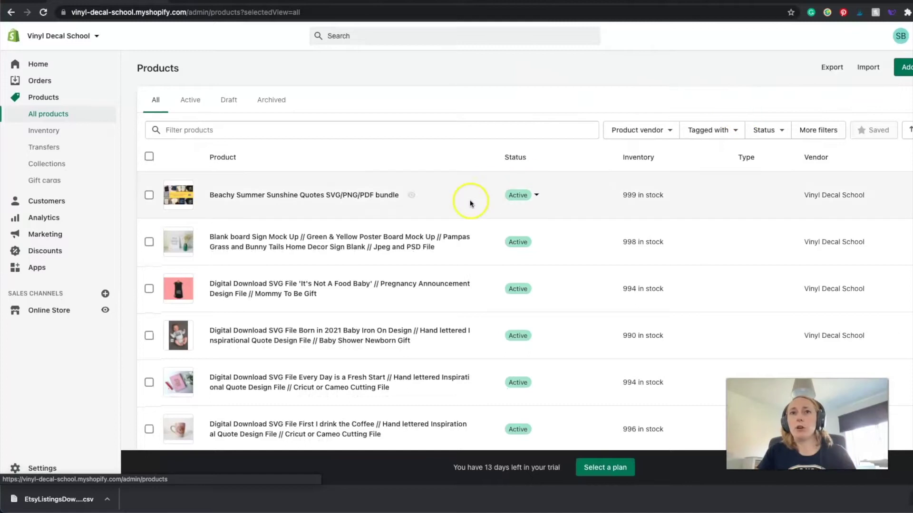
{"action": "left_click", "coordinate": [60, 162]}
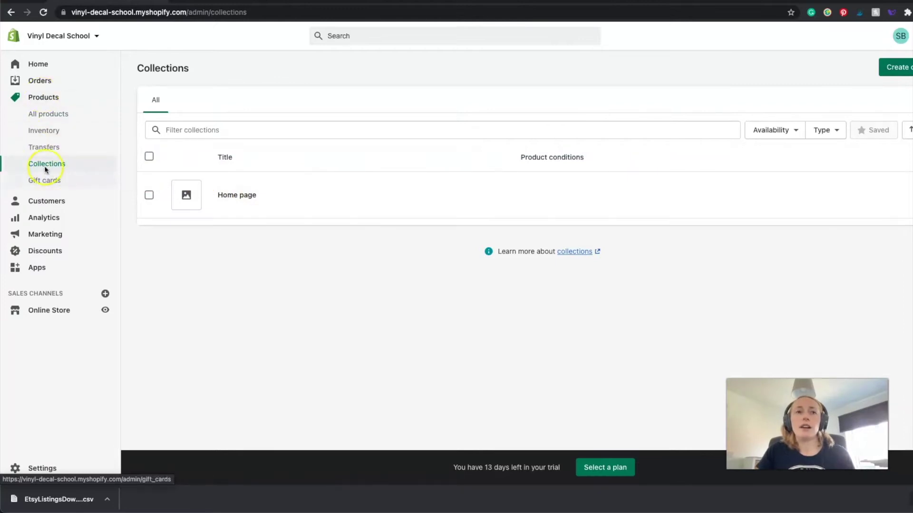
Start a new collection titled Home Organisation, leaving its description empty.
{"action": "left_click", "coordinate": [909, 70]}
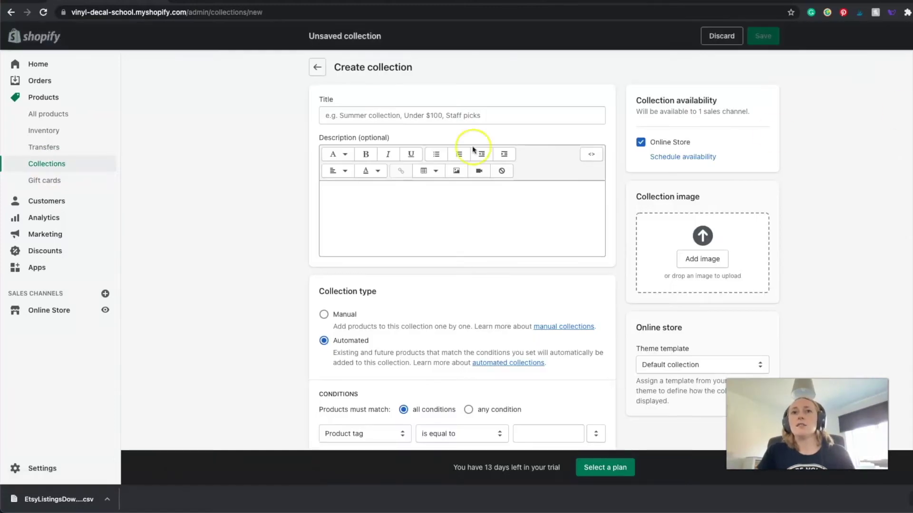
{"action": "left_click", "coordinate": [385, 117]}
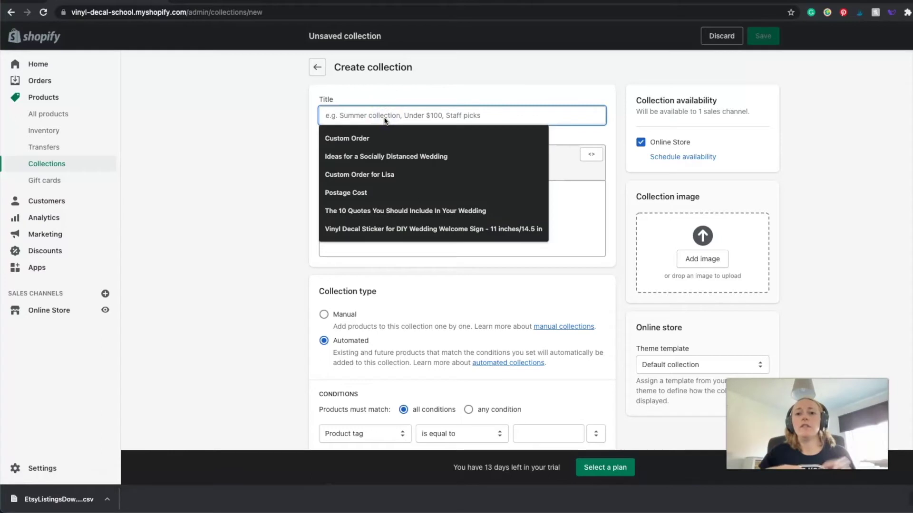
{"action": "type", "text": "Home Organisation"}
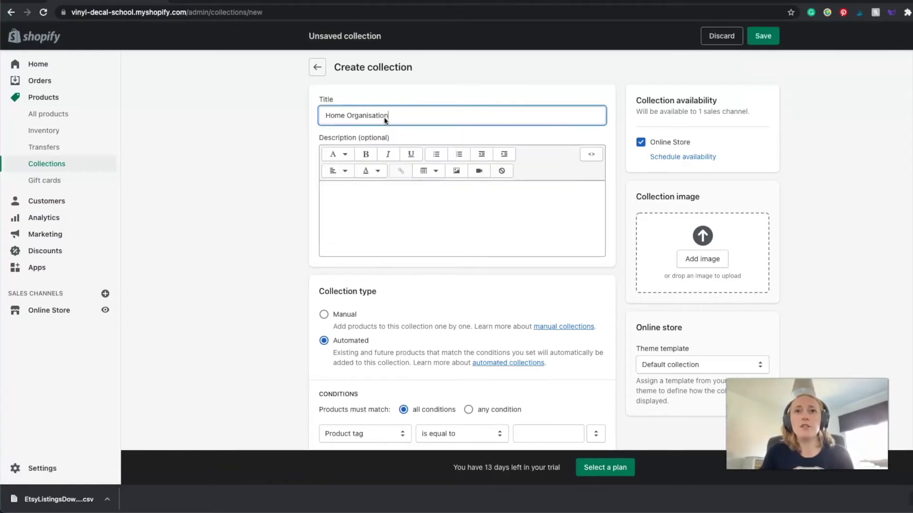
{"action": "left_click", "coordinate": [399, 200]}
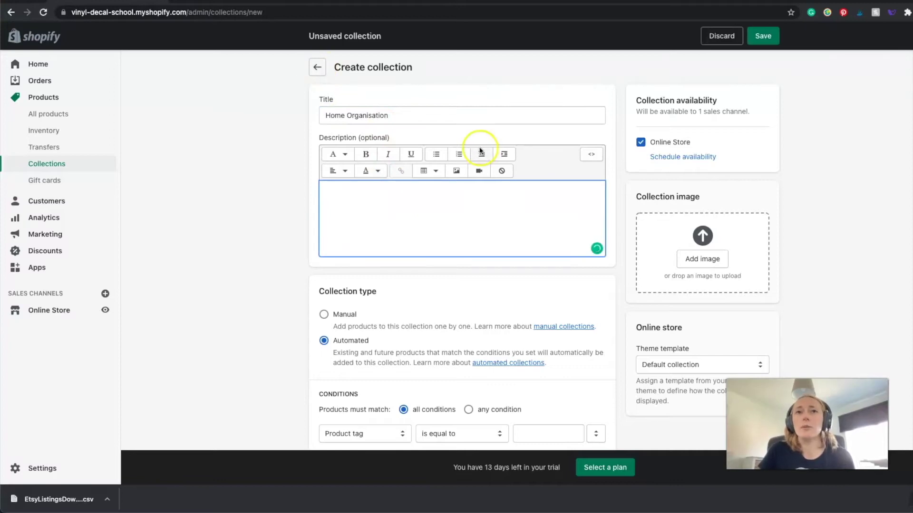
Switch the collection type to Manual and back to Automated.
{"action": "scroll", "coordinate": [476, 166], "scroll_direction": "down", "scroll_amount": 3}
{"action": "left_click", "coordinate": [323, 172]}
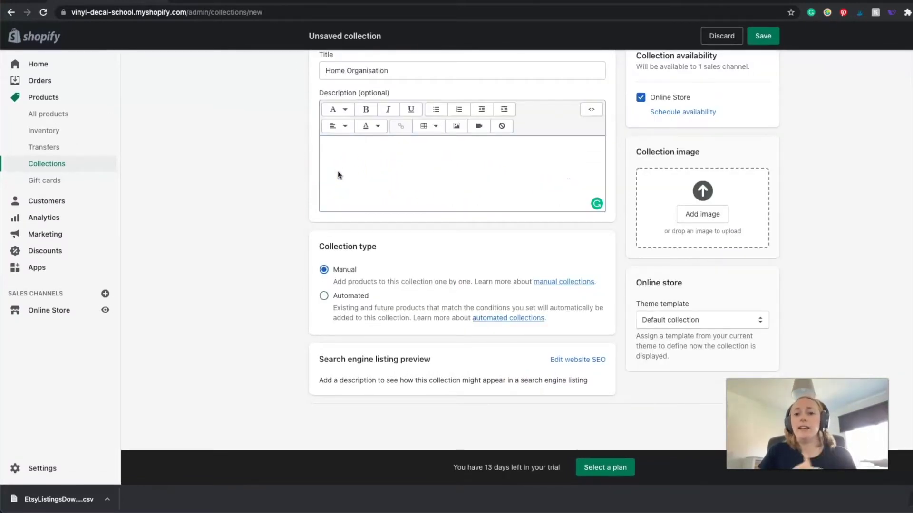
{"action": "left_click", "coordinate": [324, 294]}
Set the automated collection's condition to Compare at price is less than £10.
{"action": "scroll", "coordinate": [396, 255], "scroll_direction": "down", "scroll_amount": 2}
{"action": "scroll", "coordinate": [395, 256], "scroll_direction": "down", "scroll_amount": 1}
{"action": "left_click", "coordinate": [389, 290]}
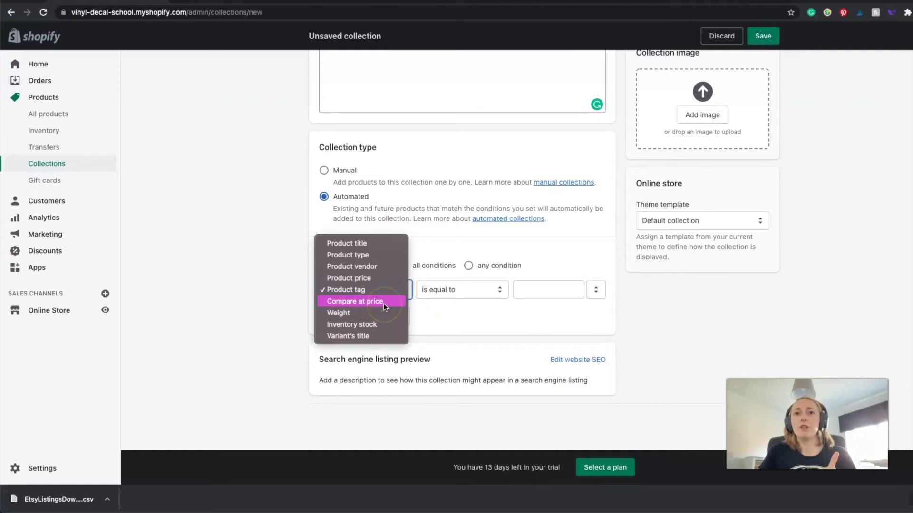
{"action": "left_click", "coordinate": [384, 306]}
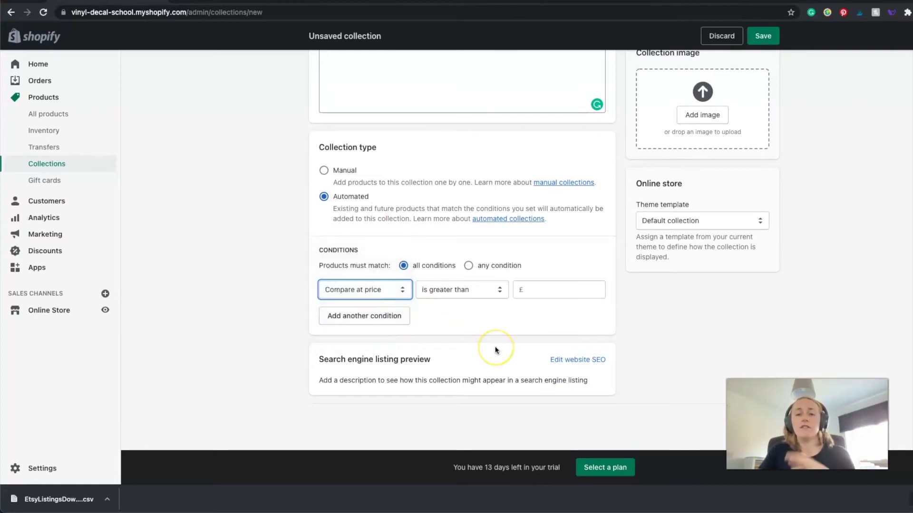
{"action": "left_click", "coordinate": [484, 290]}
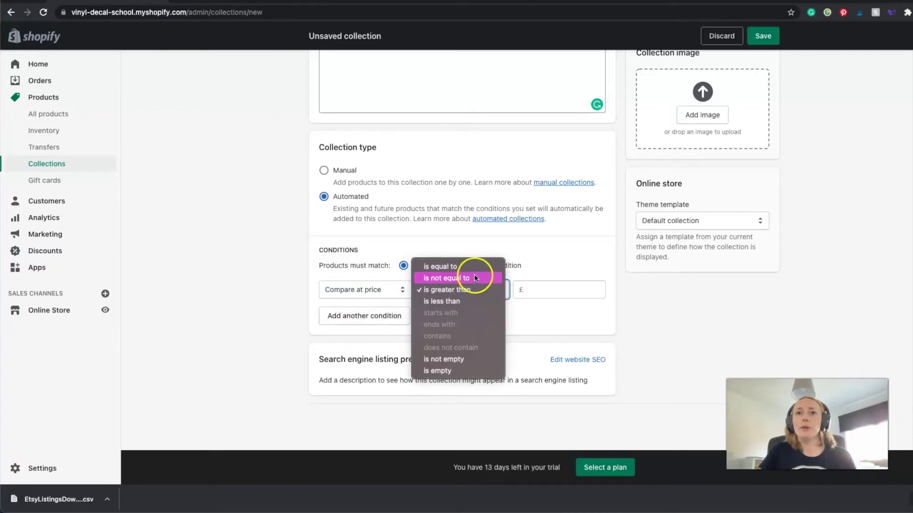
{"action": "left_click", "coordinate": [447, 302]}
{"action": "left_click", "coordinate": [557, 290]}
{"action": "type", "text": "10"}
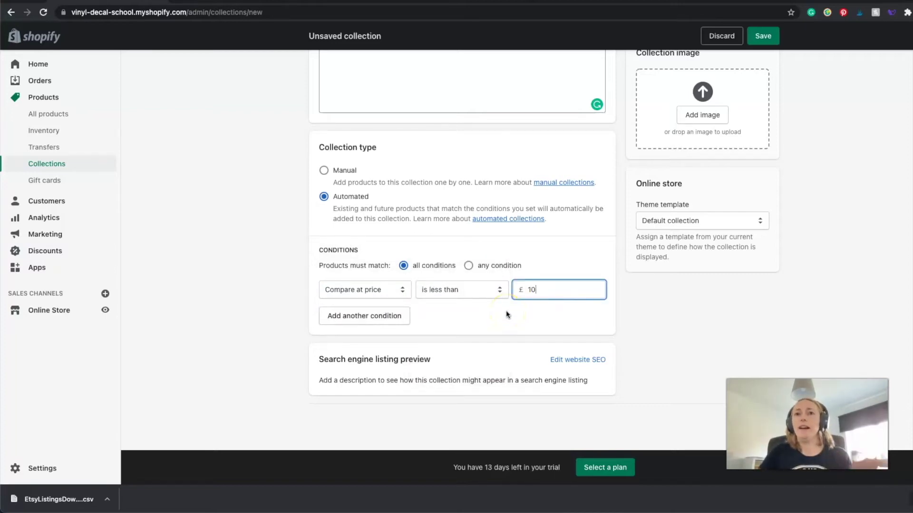
{"action": "scroll", "coordinate": [512, 314], "scroll_direction": "up", "scroll_amount": 2}
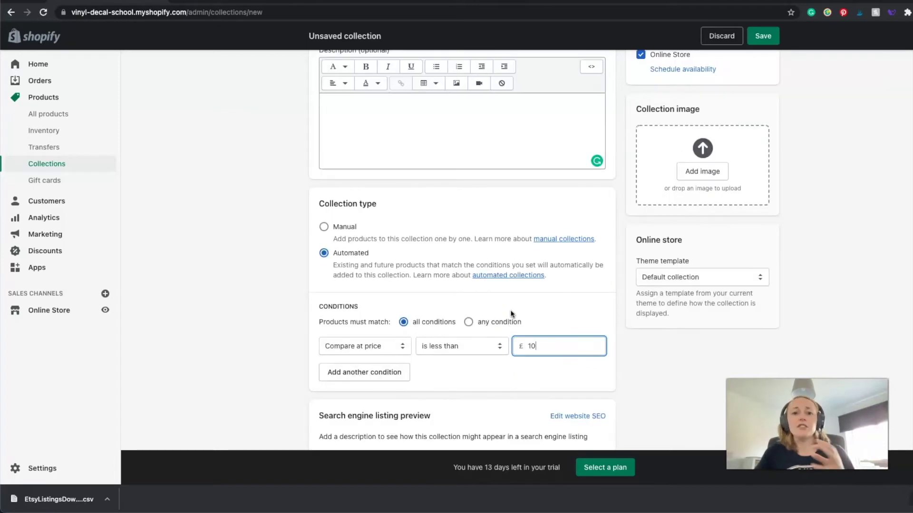
Set the Home Organisation collection's type to Manual and save the collection.
{"action": "left_click", "coordinate": [324, 229]}
{"action": "scroll", "coordinate": [534, 326], "scroll_direction": "up", "scroll_amount": 1}
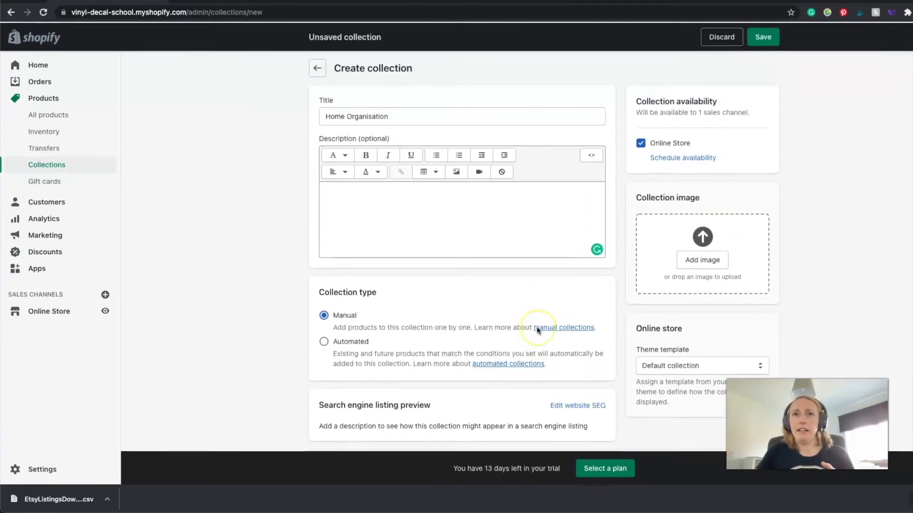
{"action": "left_click", "coordinate": [541, 326]}
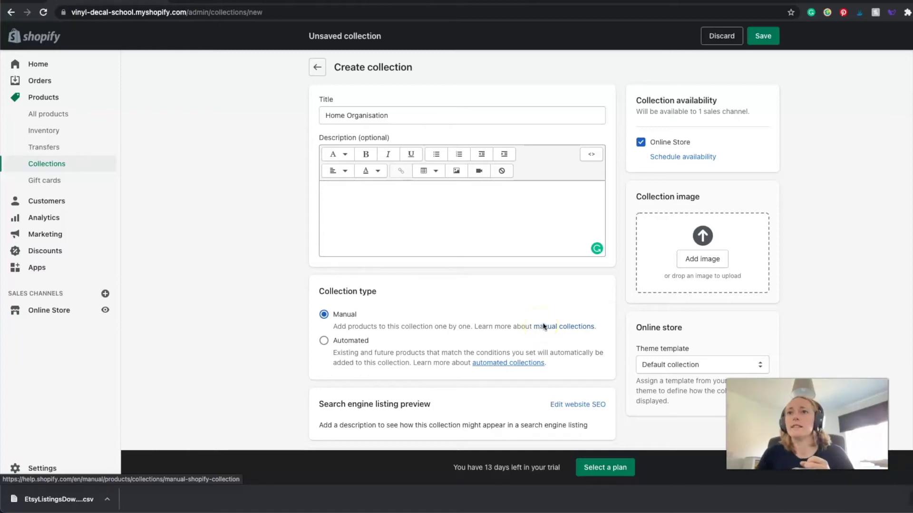
{"action": "key", "text": "ctrl+s"}
Add the "First I drink the Coffee" SVG product to the Home Organisation collection and save the product.
{"action": "left_click", "coordinate": [86, 114]}
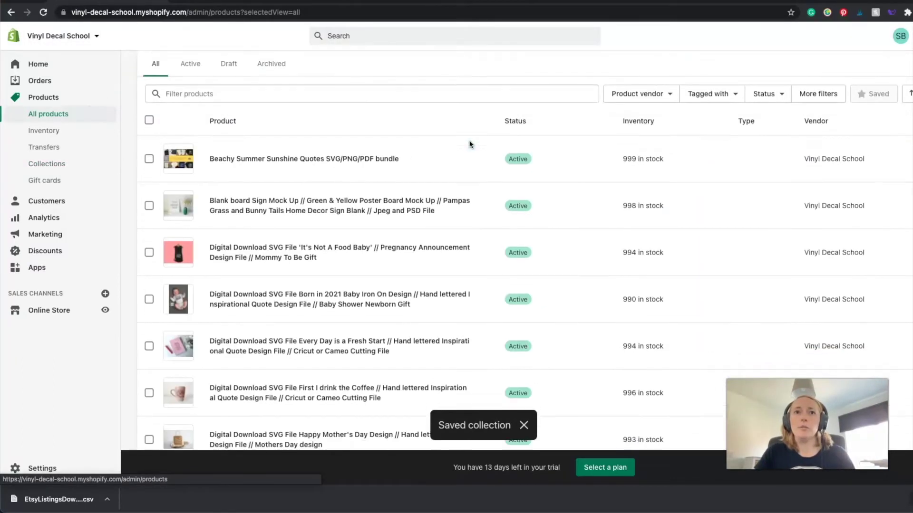
{"action": "scroll", "coordinate": [469, 145], "scroll_direction": "down", "scroll_amount": 5}
{"action": "left_click", "coordinate": [659, 199]}
{"action": "scroll", "coordinate": [851, 205], "scroll_direction": "down", "scroll_amount": 2}
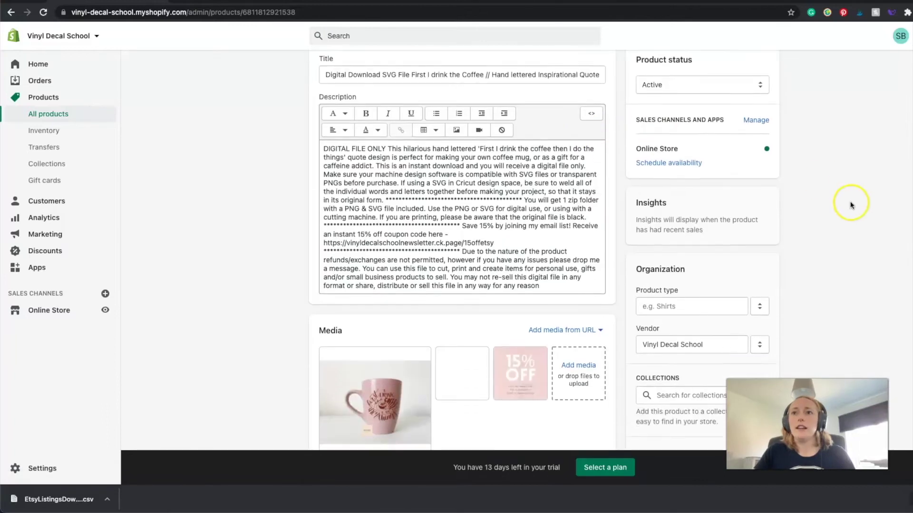
{"action": "scroll", "coordinate": [849, 204], "scroll_direction": "down", "scroll_amount": 4}
{"action": "left_click", "coordinate": [705, 230]}
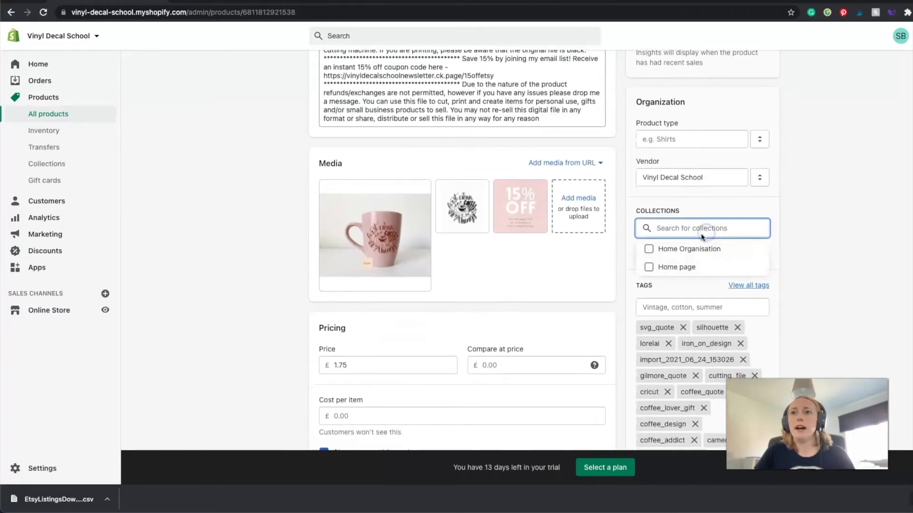
{"action": "left_click", "coordinate": [649, 249]}
{"action": "left_click", "coordinate": [762, 34]}
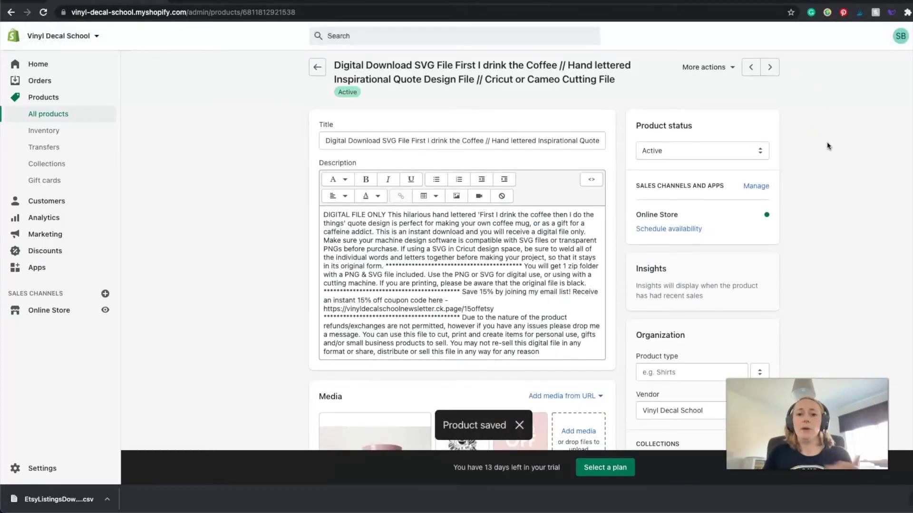
Leave the coffee product and look through the store's inventory, transfers and collections pages.
{"action": "left_click", "coordinate": [318, 71]}
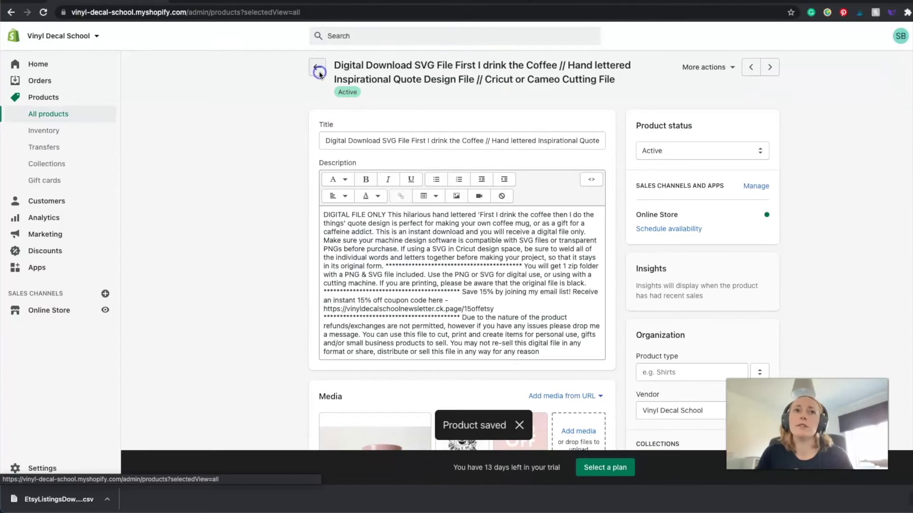
{"action": "left_click", "coordinate": [67, 127]}
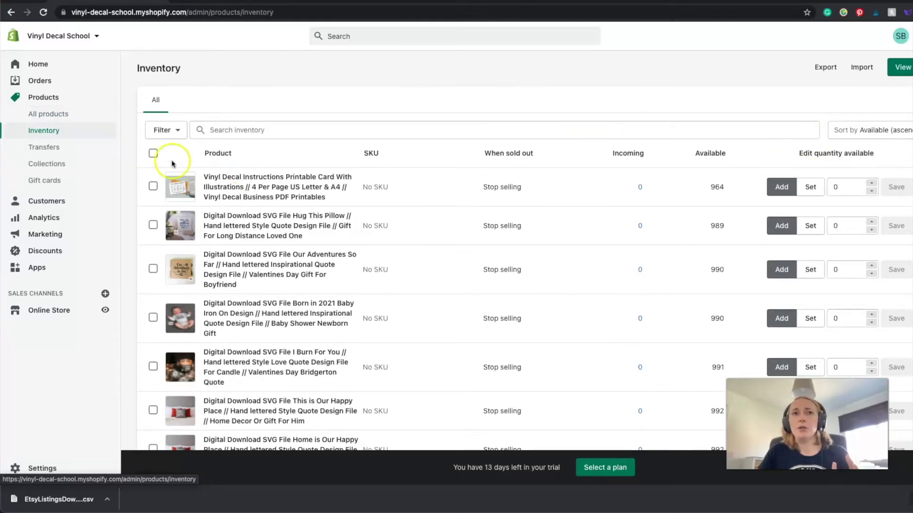
{"action": "left_click", "coordinate": [46, 149]}
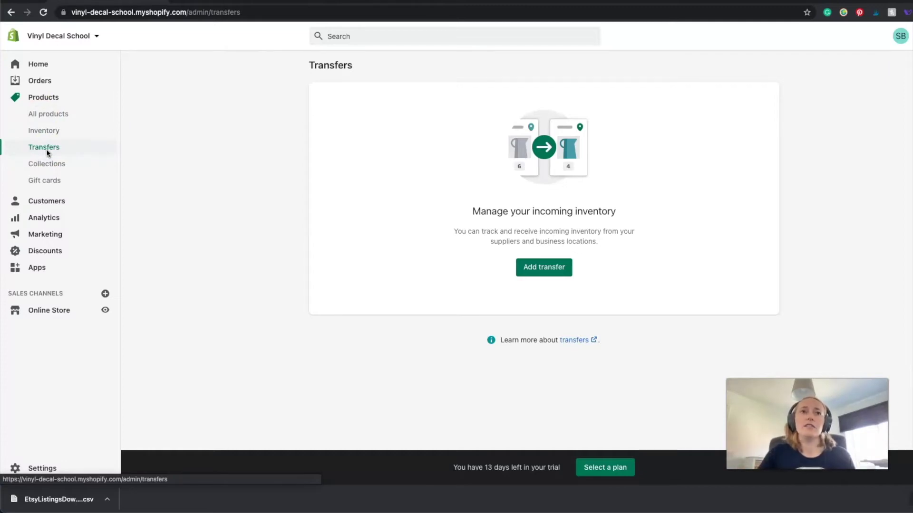
{"action": "left_click", "coordinate": [48, 161]}
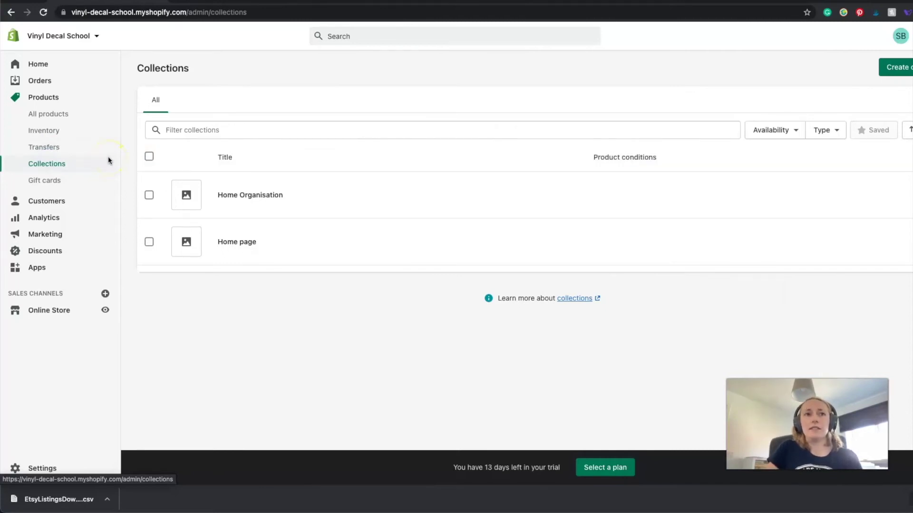
Look through the store's analytics dashboard, reports and live view.
{"action": "left_click", "coordinate": [44, 217]}
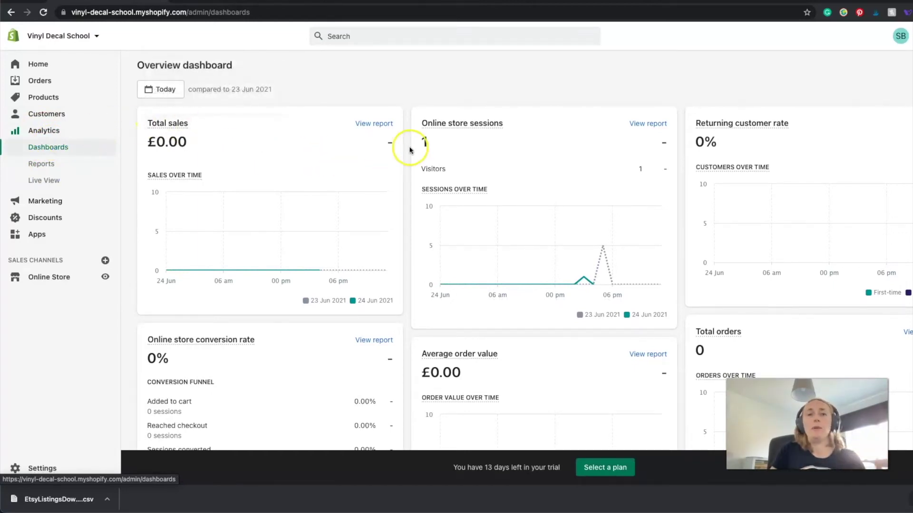
{"action": "left_click", "coordinate": [57, 164]}
{"action": "left_click", "coordinate": [55, 179]}
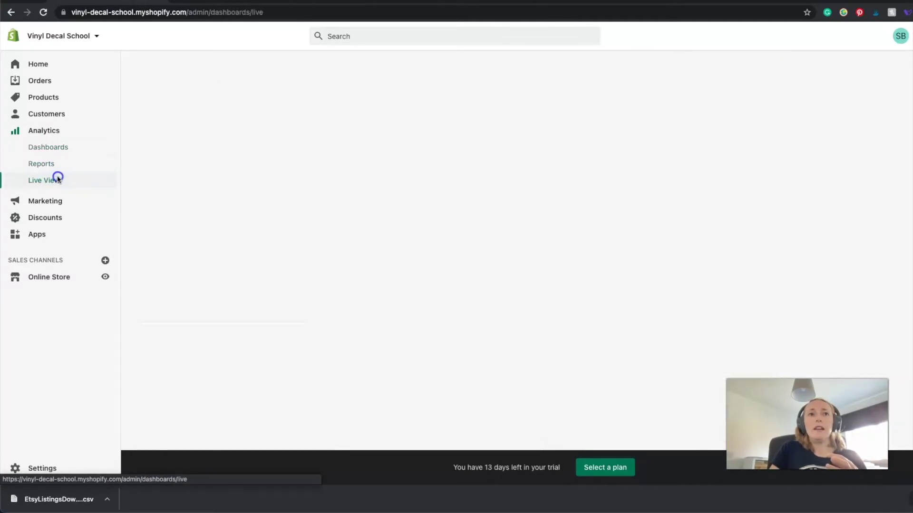
Review the store's marketing overview, including recent marketing and suggested apps, and view the campaigns and automations pages.
{"action": "left_click", "coordinate": [57, 200]}
{"action": "scroll", "coordinate": [298, 168], "scroll_direction": "down", "scroll_amount": 8}
{"action": "scroll", "coordinate": [721, 178], "scroll_direction": "down", "scroll_amount": 3}
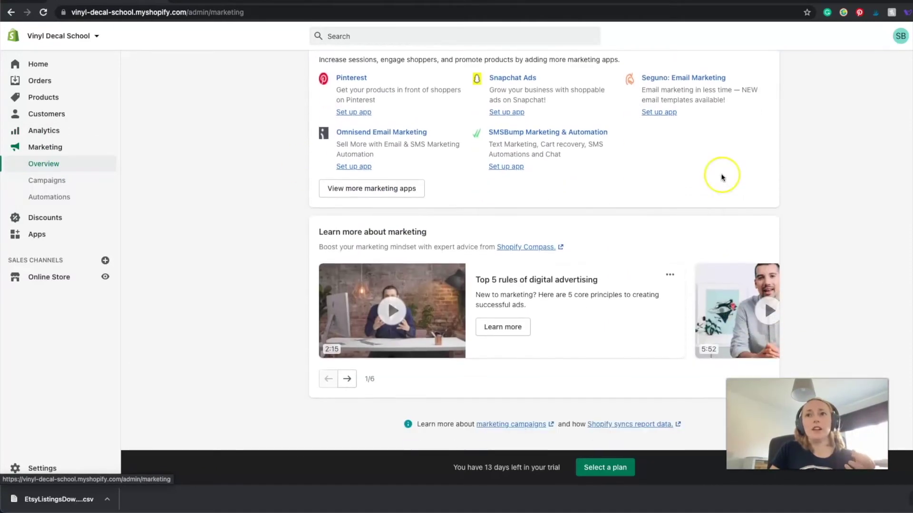
{"action": "scroll", "coordinate": [721, 177], "scroll_direction": "up", "scroll_amount": 3}
{"action": "scroll", "coordinate": [721, 177], "scroll_direction": "up", "scroll_amount": 4}
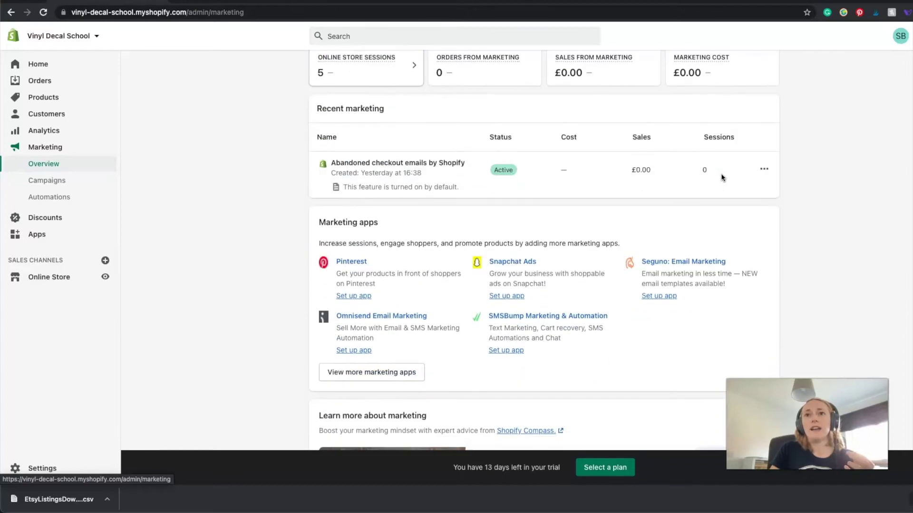
{"action": "scroll", "coordinate": [767, 144], "scroll_direction": "up", "scroll_amount": 3}
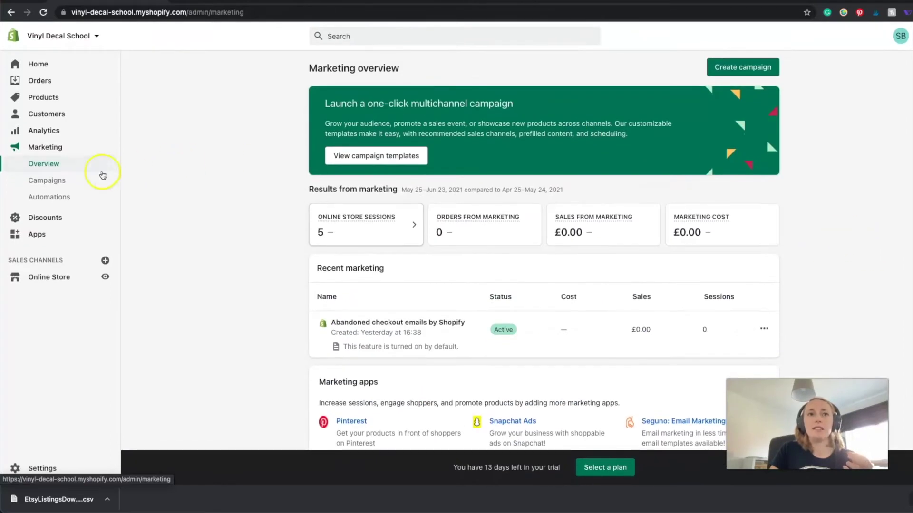
{"action": "left_click", "coordinate": [78, 175]}
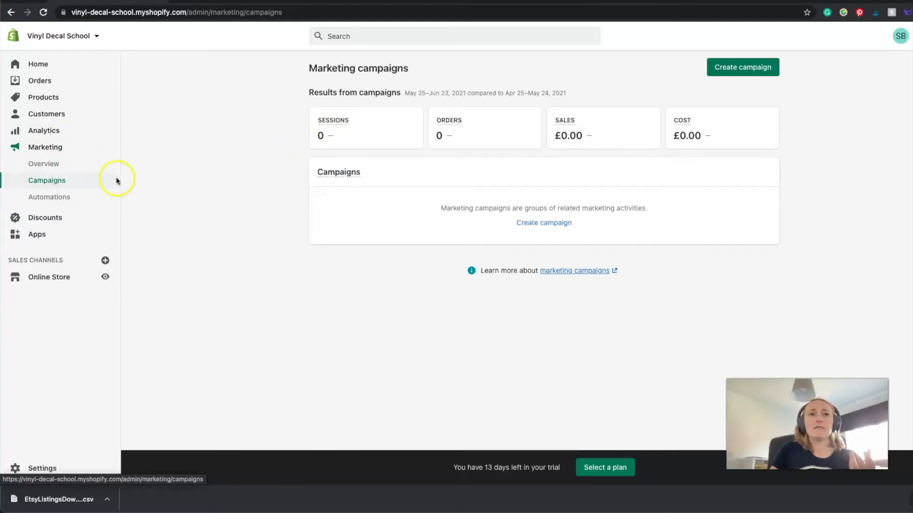
{"action": "left_click", "coordinate": [65, 197]}
Go to the Shopify App Store and browse its spotlight, trending and top new apps.
{"action": "left_click", "coordinate": [36, 234]}
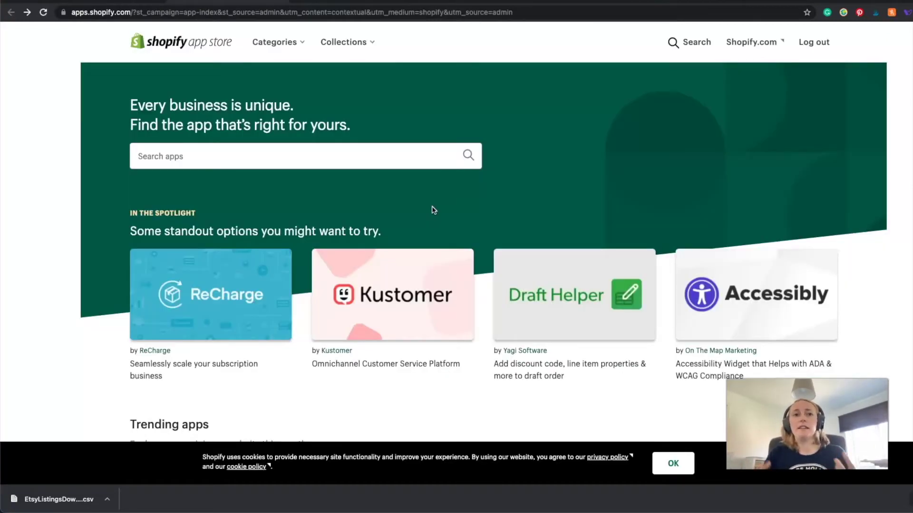
{"action": "scroll", "coordinate": [434, 210], "scroll_direction": "down", "scroll_amount": 7}
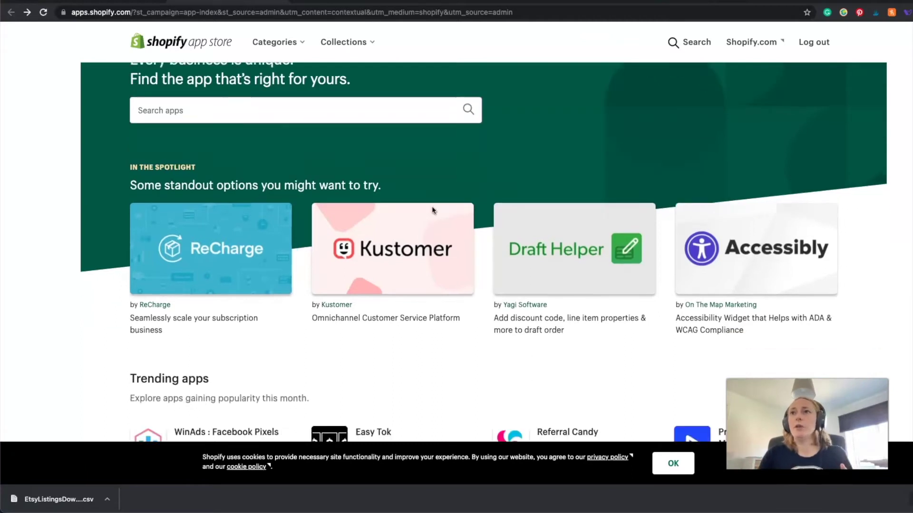
{"action": "scroll", "coordinate": [434, 210], "scroll_direction": "down", "scroll_amount": 3}
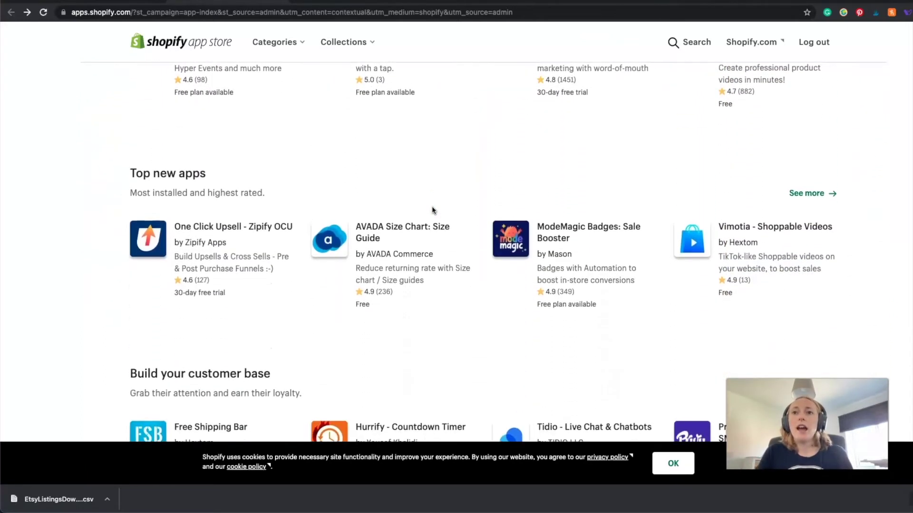
{"action": "scroll", "coordinate": [433, 210], "scroll_direction": "up", "scroll_amount": 10}
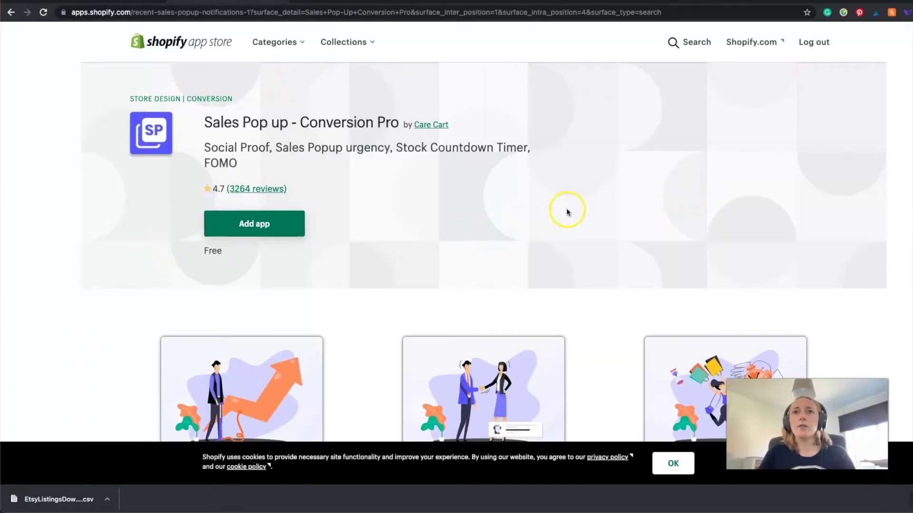
Read through the Sales Pop up - Conversion Pro listing for its features and description, and leave the listing.
{"action": "scroll", "coordinate": [590, 204], "scroll_direction": "down", "scroll_amount": 6}
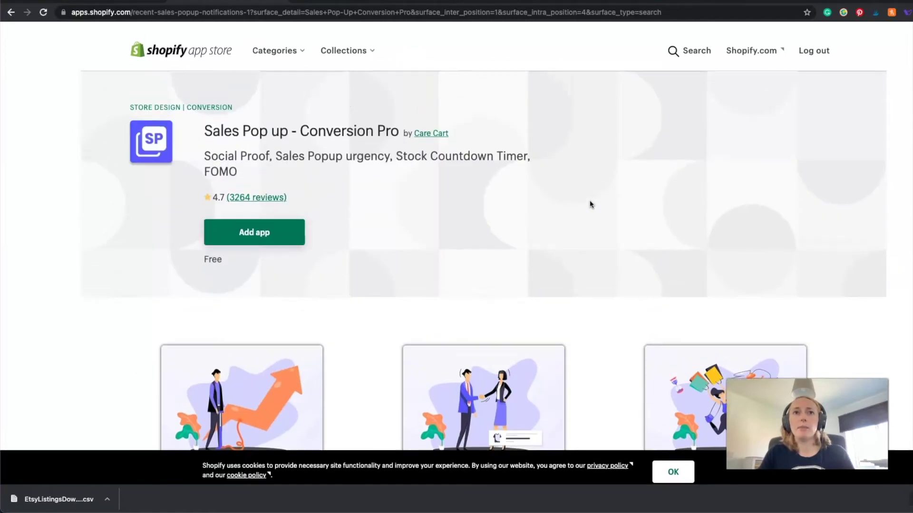
{"action": "scroll", "coordinate": [589, 205], "scroll_direction": "down", "scroll_amount": 1}
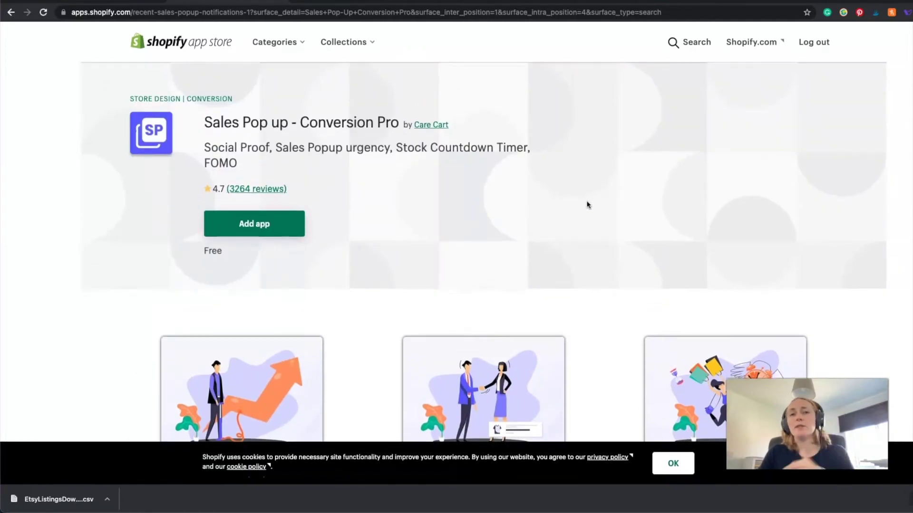
{"action": "scroll", "coordinate": [587, 204], "scroll_direction": "down", "scroll_amount": 6}
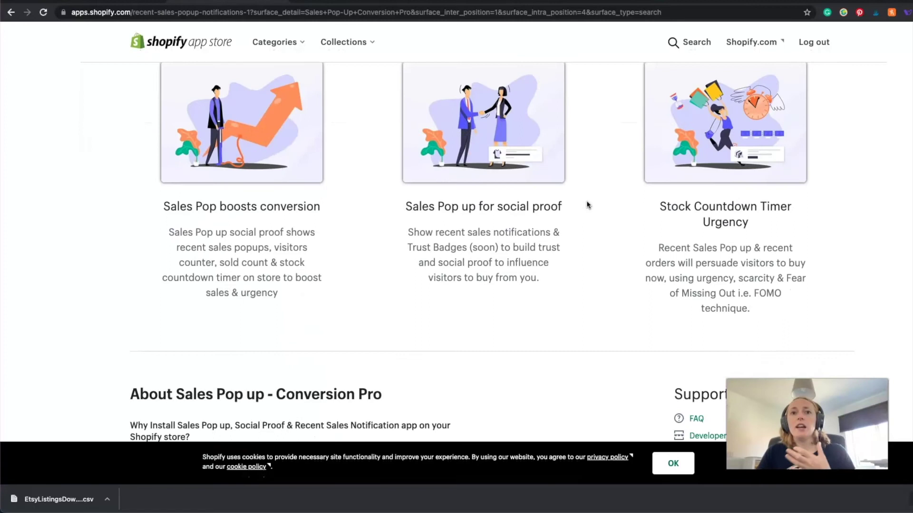
{"action": "scroll", "coordinate": [588, 205], "scroll_direction": "up", "scroll_amount": 6}
{"action": "scroll", "coordinate": [588, 204], "scroll_direction": "down", "scroll_amount": 2}
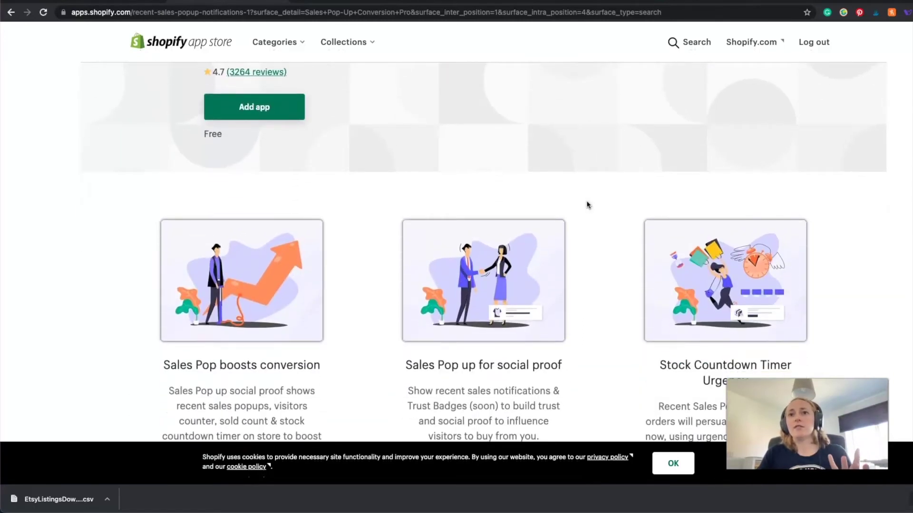
{"action": "scroll", "coordinate": [588, 205], "scroll_direction": "up", "scroll_amount": 1}
{"action": "scroll", "coordinate": [588, 204], "scroll_direction": "up", "scroll_amount": 2}
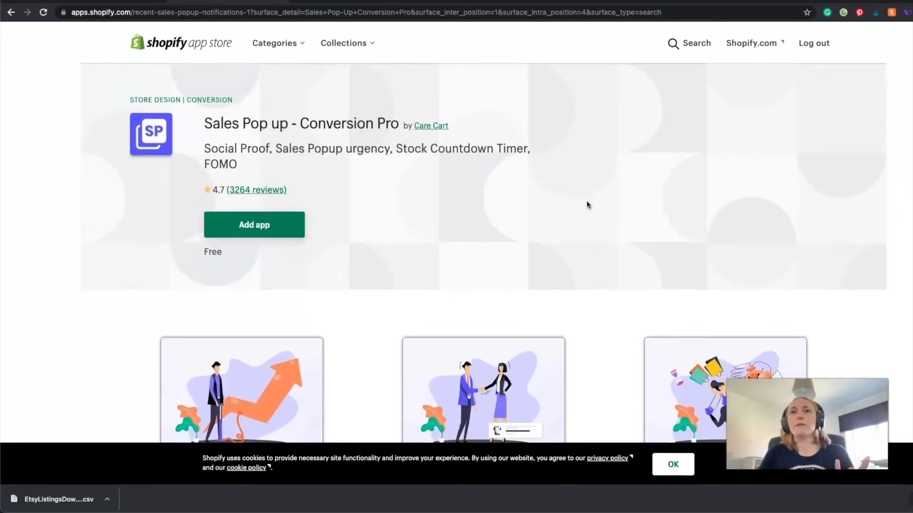
{"action": "left_click", "coordinate": [190, 48]}
{"action": "left_click", "coordinate": [546, 138]}
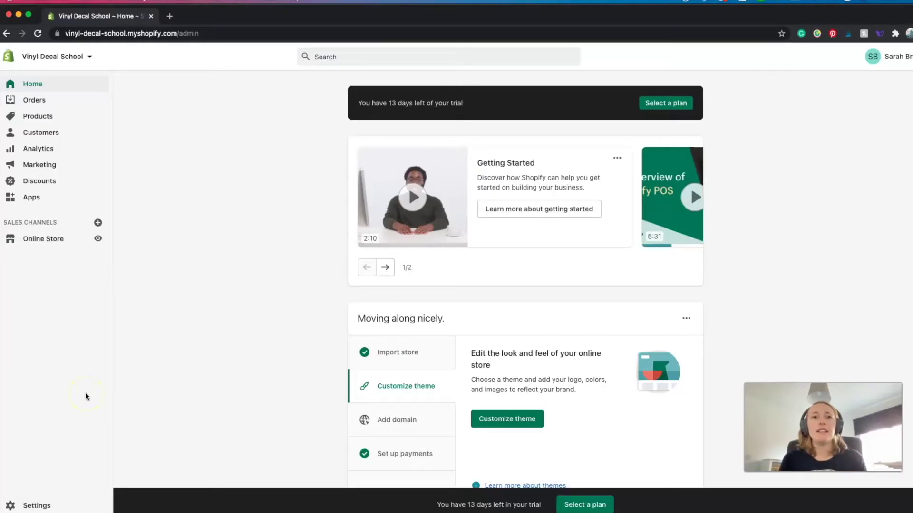
Open the store's legal settings and look over the refund, privacy, terms of service and shipping policy sections.
{"action": "scroll", "coordinate": [87, 396], "scroll_direction": "down", "scroll_amount": 1}
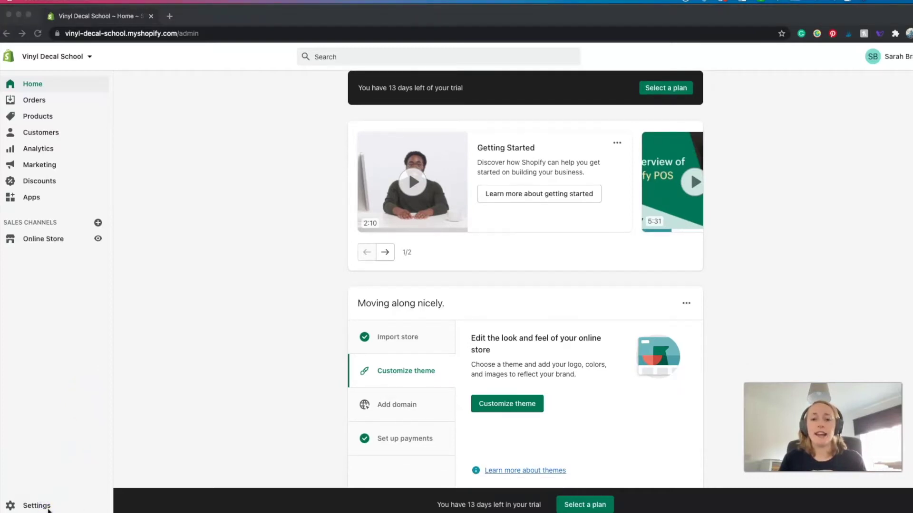
{"action": "left_click", "coordinate": [45, 507]}
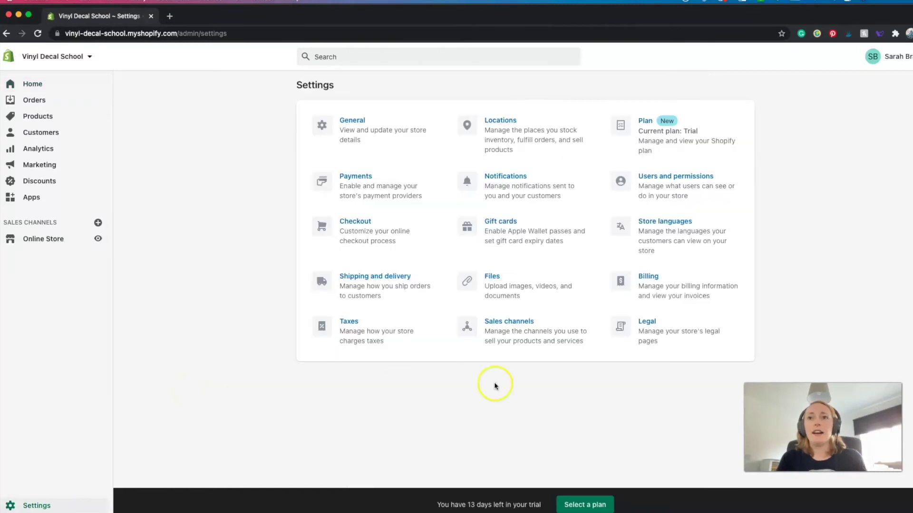
{"action": "left_click", "coordinate": [658, 336]}
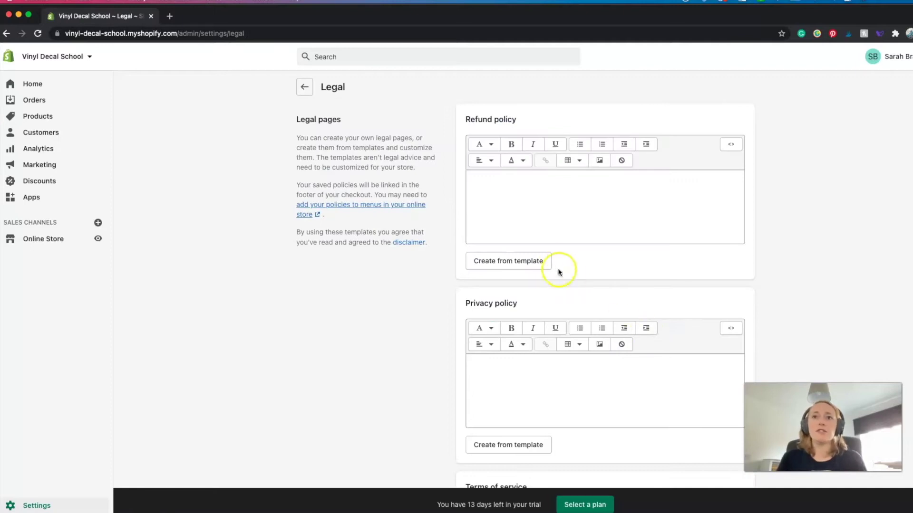
{"action": "scroll", "coordinate": [581, 244], "scroll_direction": "down", "scroll_amount": 5}
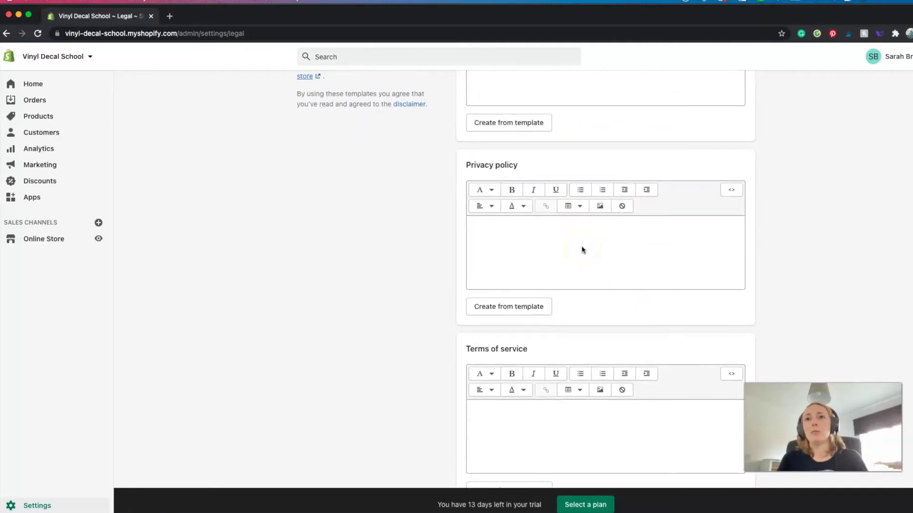
{"action": "scroll", "coordinate": [582, 249], "scroll_direction": "down", "scroll_amount": 7}
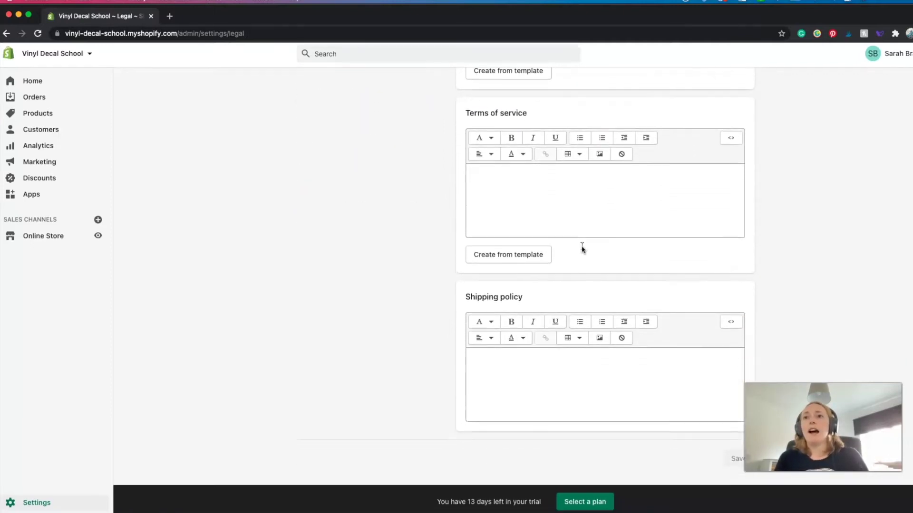
{"action": "scroll", "coordinate": [582, 250], "scroll_direction": "up", "scroll_amount": 12}
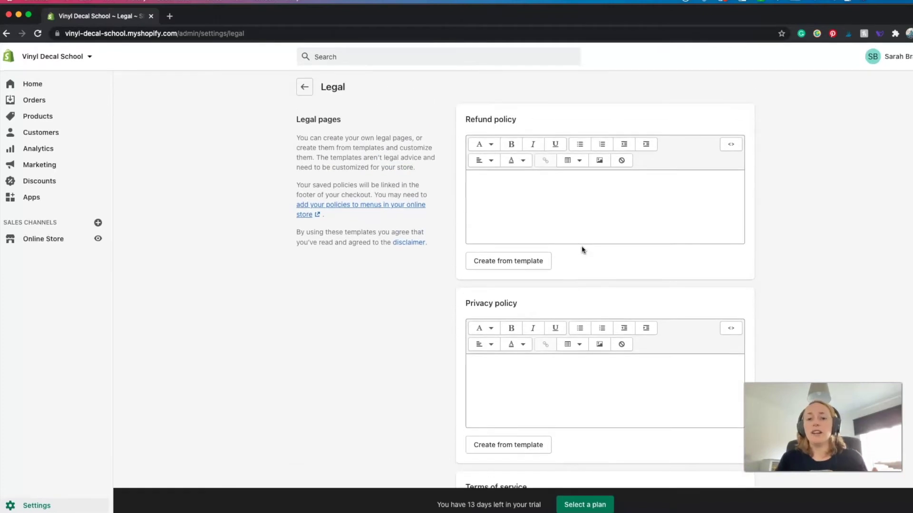
{"action": "scroll", "coordinate": [583, 248], "scroll_direction": "down", "scroll_amount": 9}
Create the refund policy from Shopify's template and check through its text.
{"action": "scroll", "coordinate": [583, 248], "scroll_direction": "up", "scroll_amount": 7}
{"action": "left_click", "coordinate": [522, 231]}
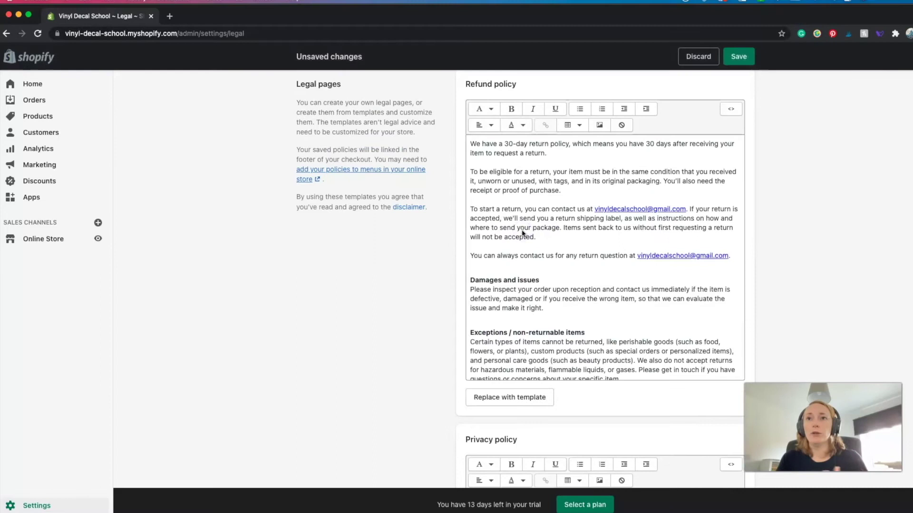
{"action": "scroll", "coordinate": [625, 272], "scroll_direction": "down", "scroll_amount": 3}
{"action": "scroll", "coordinate": [625, 272], "scroll_direction": "up", "scroll_amount": 3}
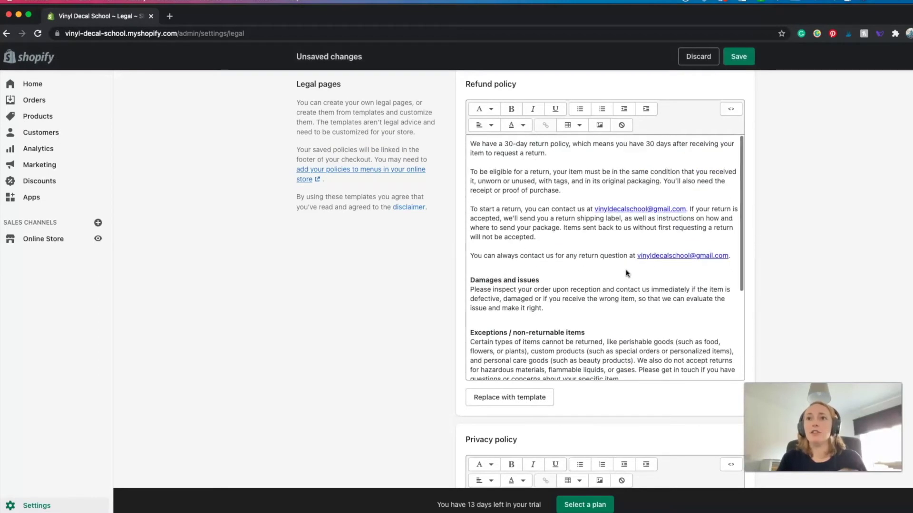
{"action": "left_click", "coordinate": [682, 278]}
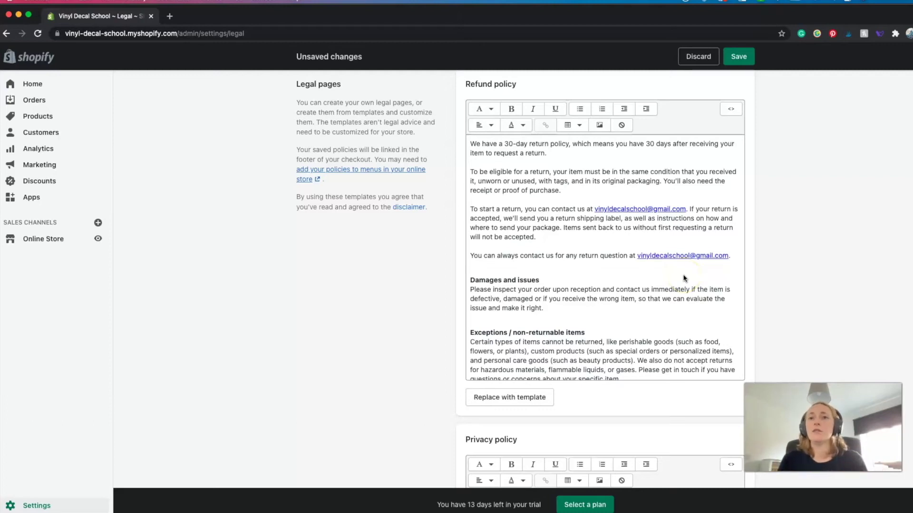
Leave the legal settings and look over the store's payment settings, including Shopify Payments, PayPal, Amazon Pay and the other payment methods.
{"action": "left_click", "coordinate": [301, 87]}
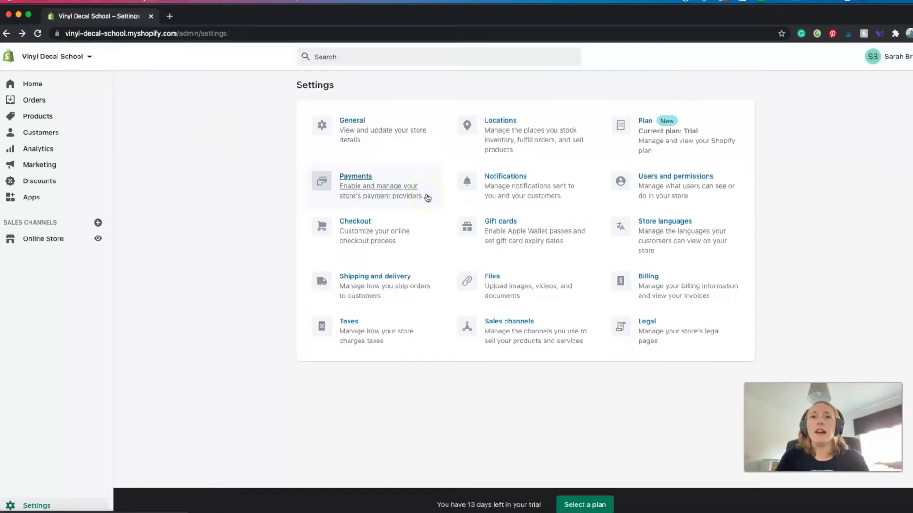
{"action": "left_click", "coordinate": [391, 194]}
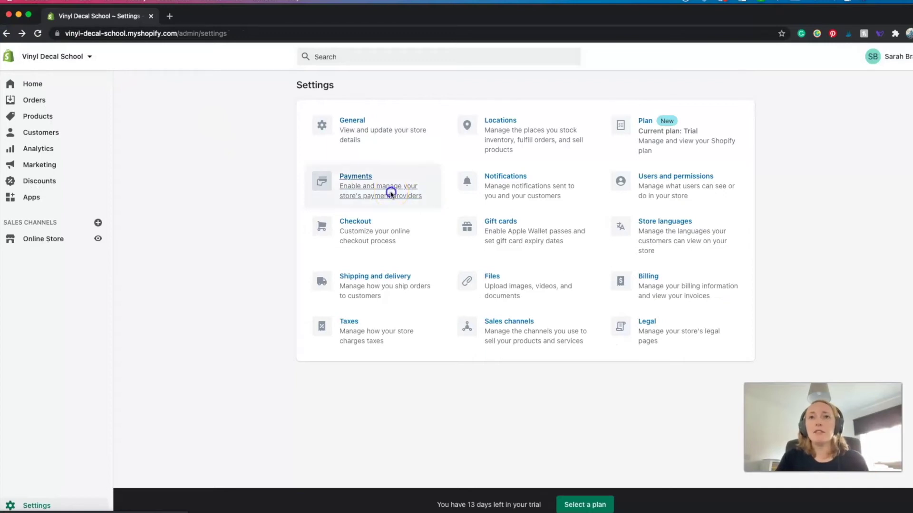
{"action": "left_click", "coordinate": [509, 205]}
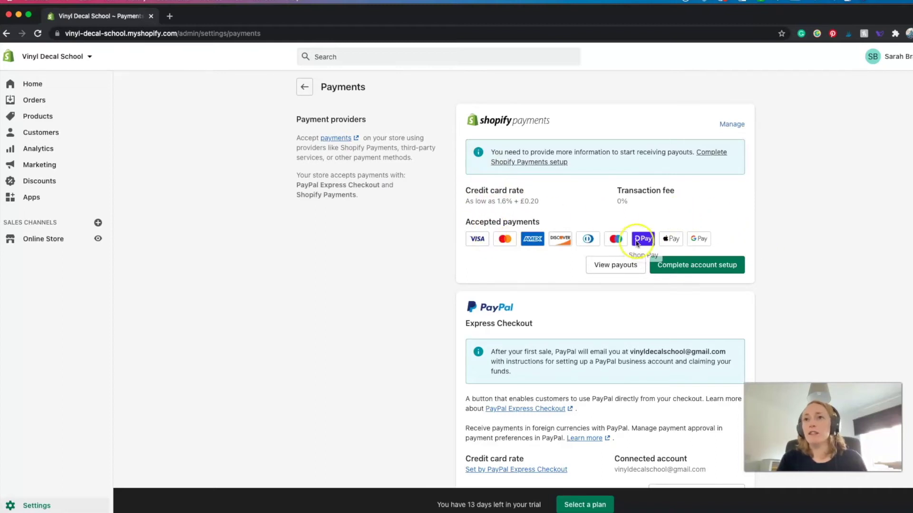
{"action": "scroll", "coordinate": [670, 250], "scroll_direction": "down", "scroll_amount": 3}
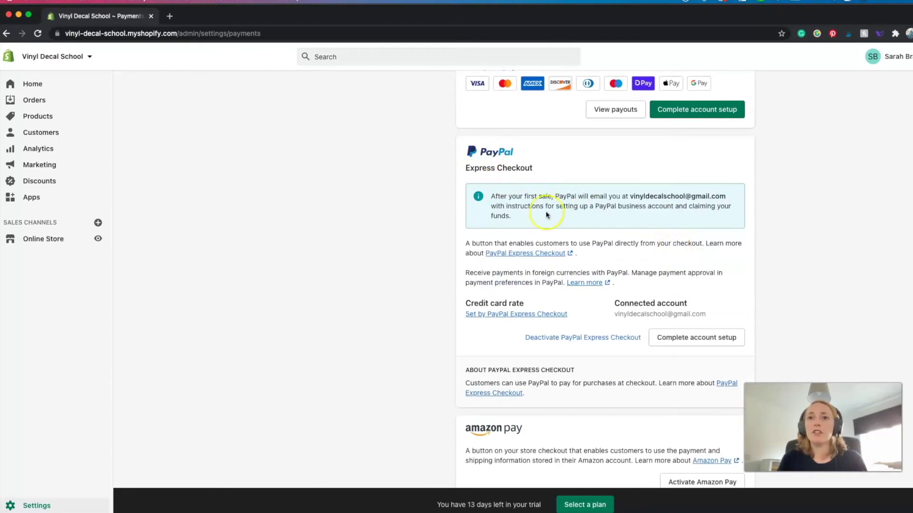
{"action": "scroll", "coordinate": [547, 209], "scroll_direction": "down", "scroll_amount": 7}
{"action": "scroll", "coordinate": [546, 214], "scroll_direction": "down", "scroll_amount": 3}
{"action": "scroll", "coordinate": [526, 102], "scroll_direction": "up", "scroll_amount": 3}
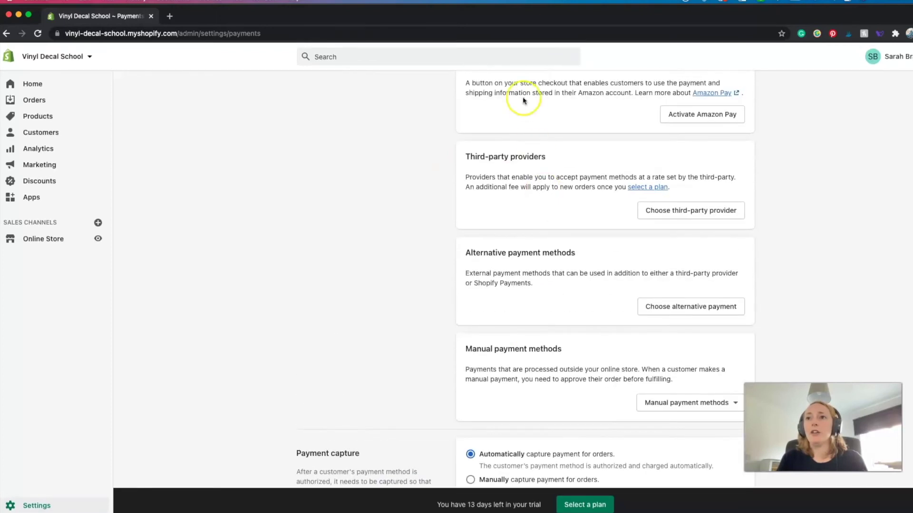
{"action": "scroll", "coordinate": [665, 350], "scroll_direction": "down", "scroll_amount": 3}
{"action": "scroll", "coordinate": [665, 350], "scroll_direction": "up", "scroll_amount": 15}
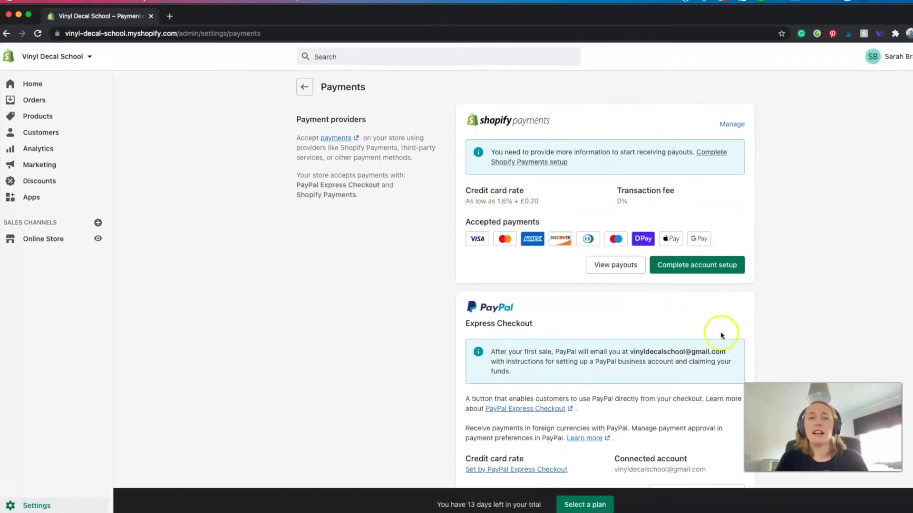
{"action": "left_click", "coordinate": [305, 88]}
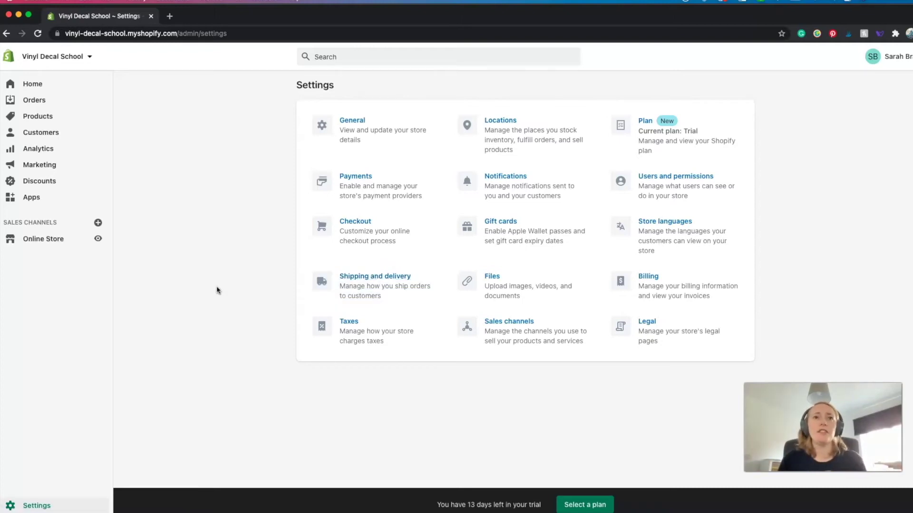
View the Orders page, and look over the online store's current theme, speed section and theme library.
{"action": "left_click", "coordinate": [64, 98]}
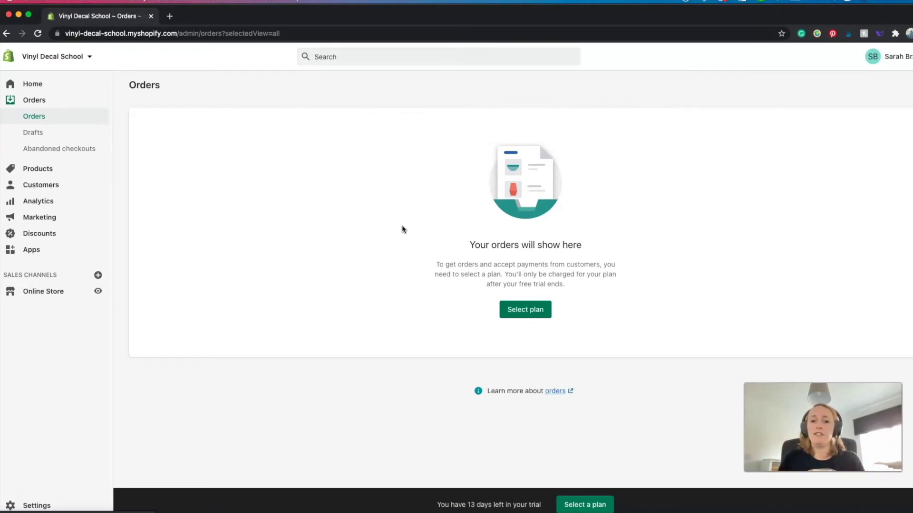
{"action": "left_click", "coordinate": [74, 253]}
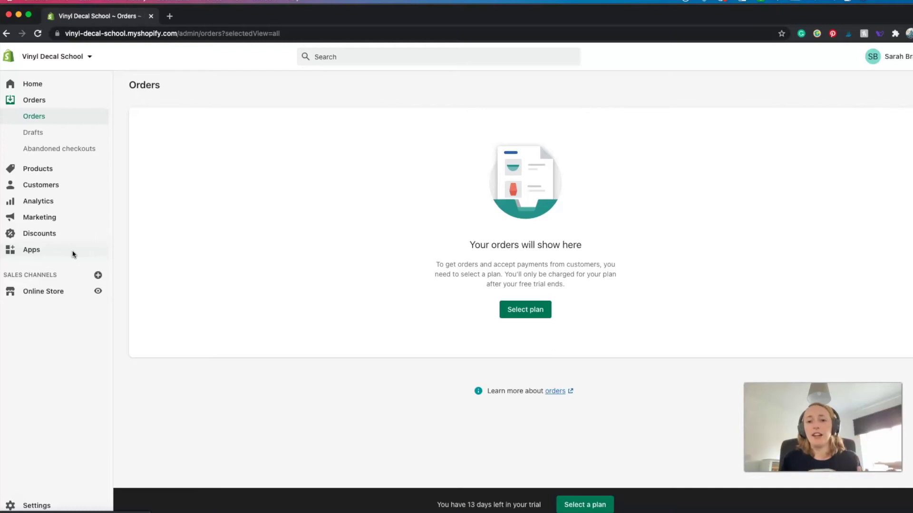
{"action": "left_click", "coordinate": [43, 292]}
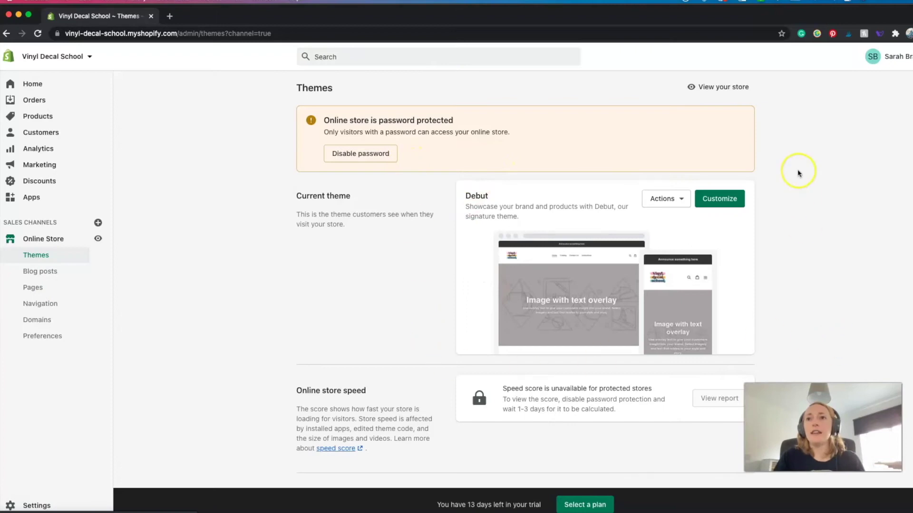
{"action": "scroll", "coordinate": [798, 173], "scroll_direction": "down", "scroll_amount": 5}
{"action": "scroll", "coordinate": [798, 173], "scroll_direction": "up", "scroll_amount": 5}
{"action": "scroll", "coordinate": [797, 173], "scroll_direction": "down", "scroll_amount": 5}
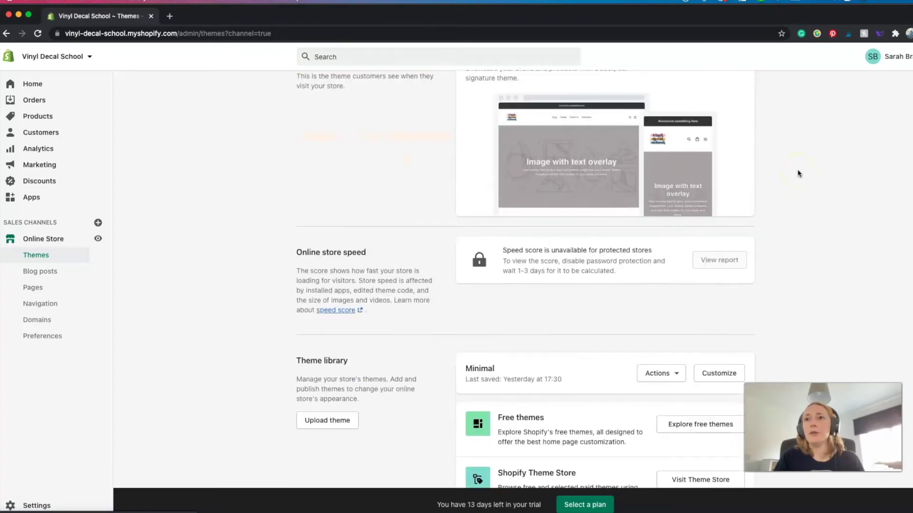
{"action": "scroll", "coordinate": [408, 327], "scroll_direction": "up", "scroll_amount": 2}
{"action": "scroll", "coordinate": [407, 326], "scroll_direction": "down", "scroll_amount": 2}
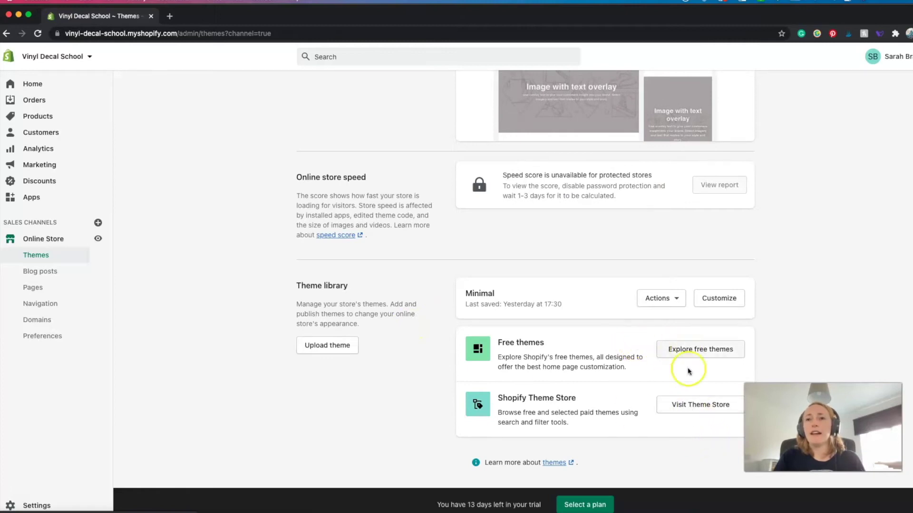
Visit the Shopify Theme Store, browse its featured, trending and minimalist themes, and return to the store admin.
{"action": "left_click", "coordinate": [697, 410]}
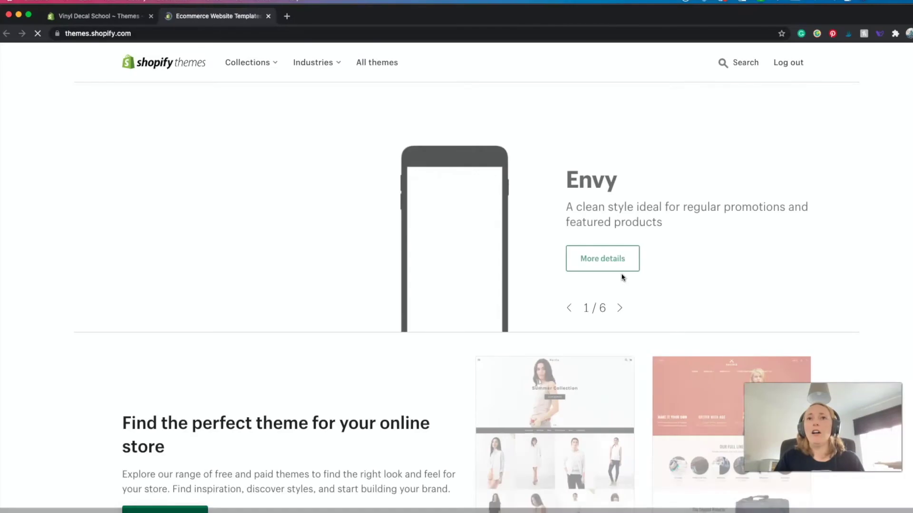
{"action": "scroll", "coordinate": [656, 216], "scroll_direction": "down", "scroll_amount": 6}
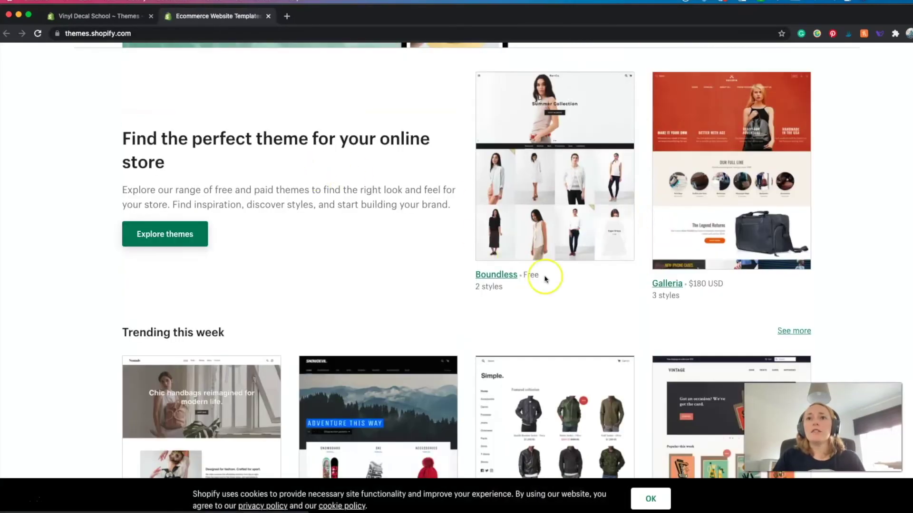
{"action": "scroll", "coordinate": [544, 277], "scroll_direction": "down", "scroll_amount": 1}
{"action": "scroll", "coordinate": [544, 276], "scroll_direction": "up", "scroll_amount": 2}
{"action": "scroll", "coordinate": [575, 176], "scroll_direction": "up", "scroll_amount": 4}
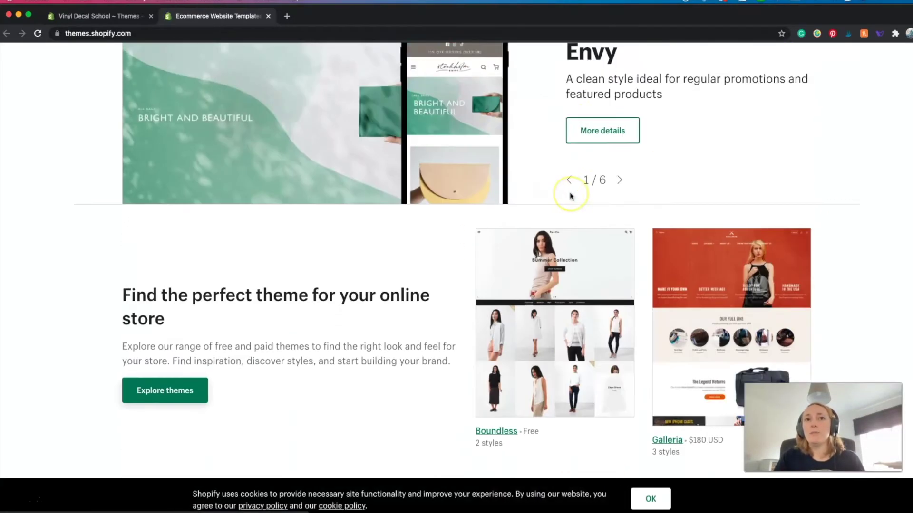
{"action": "scroll", "coordinate": [573, 190], "scroll_direction": "down", "scroll_amount": 12}
{"action": "scroll", "coordinate": [571, 196], "scroll_direction": "down", "scroll_amount": 20}
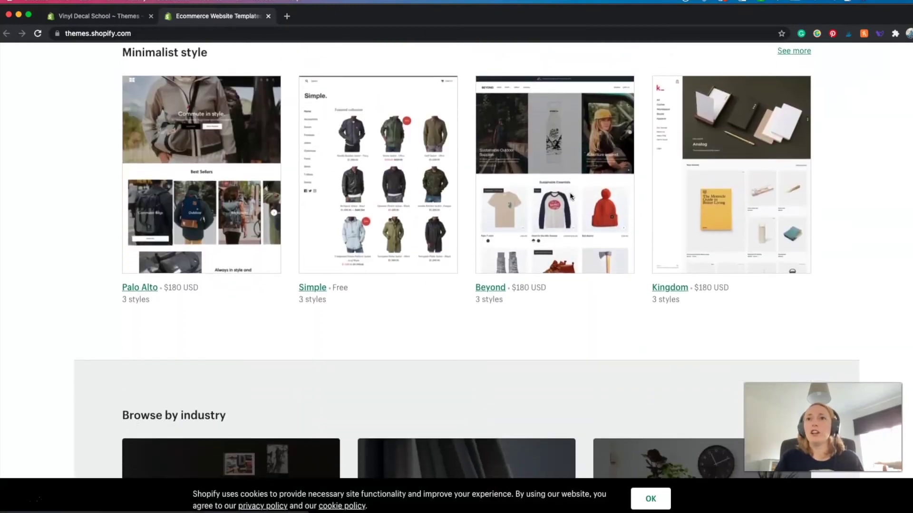
{"action": "scroll", "coordinate": [571, 195], "scroll_direction": "up", "scroll_amount": 20}
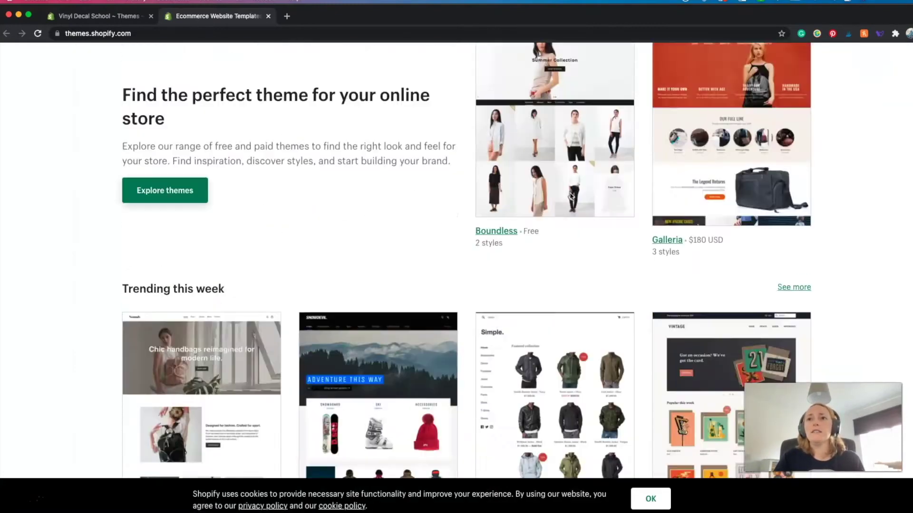
{"action": "left_click", "coordinate": [269, 17]}
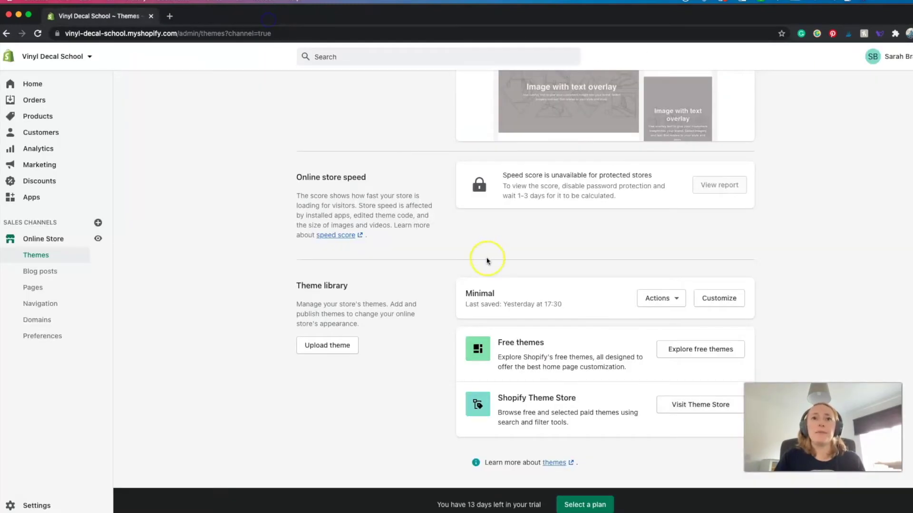
Customize the Debut theme by setting the header's custom logo width to 110px, and check the header's menu and announcement bar settings.
{"action": "scroll", "coordinate": [486, 261], "scroll_direction": "up", "scroll_amount": 5}
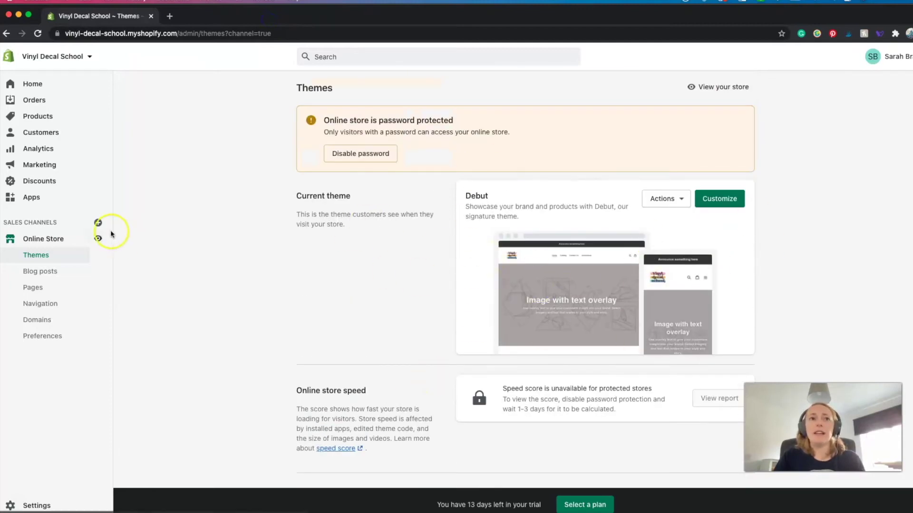
{"action": "left_click", "coordinate": [127, 274]}
{"action": "left_click", "coordinate": [730, 202]}
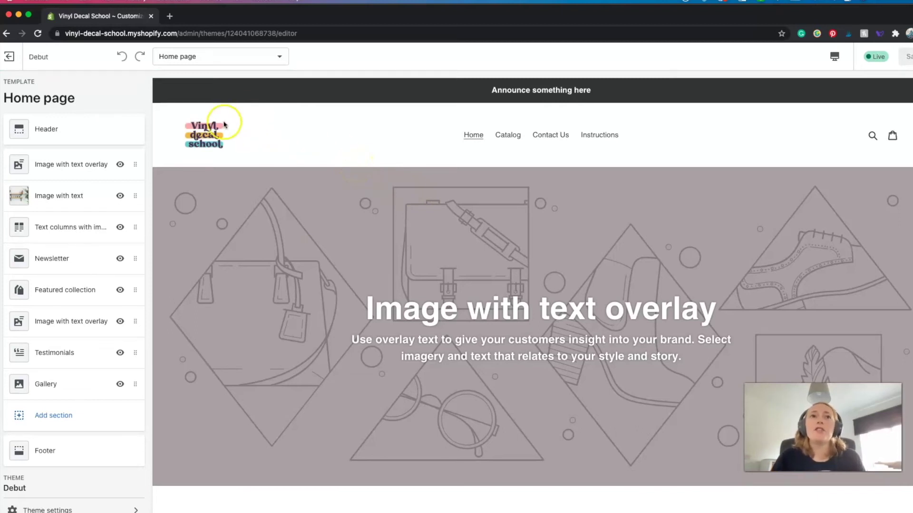
{"action": "left_click", "coordinate": [89, 128]}
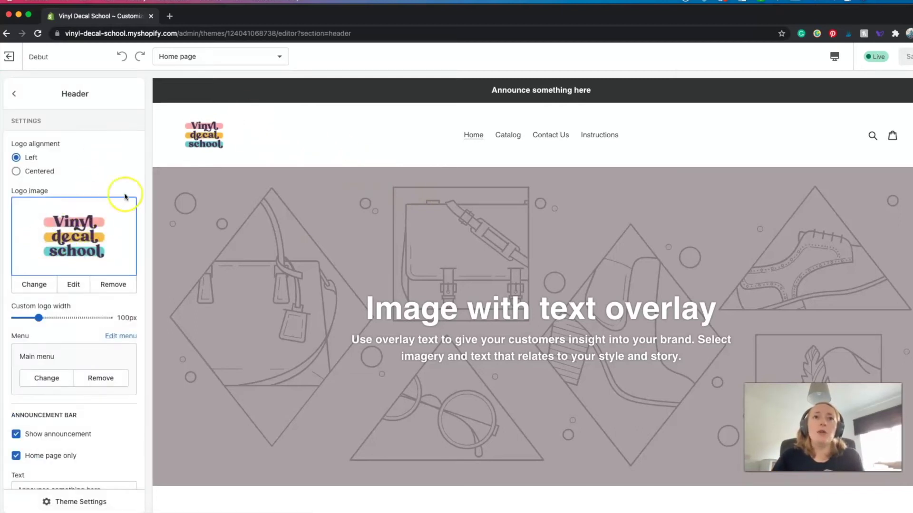
{"action": "scroll", "coordinate": [97, 180], "scroll_direction": "down", "scroll_amount": 3}
{"action": "left_click_drag", "start_coordinate": [39, 176], "coordinate": [45, 177]}
{"action": "scroll", "coordinate": [45, 177], "scroll_direction": "up", "scroll_amount": 3}
{"action": "scroll", "coordinate": [169, 262], "scroll_direction": "down", "scroll_amount": 2}
{"action": "scroll", "coordinate": [169, 267], "scroll_direction": "up", "scroll_amount": 2}
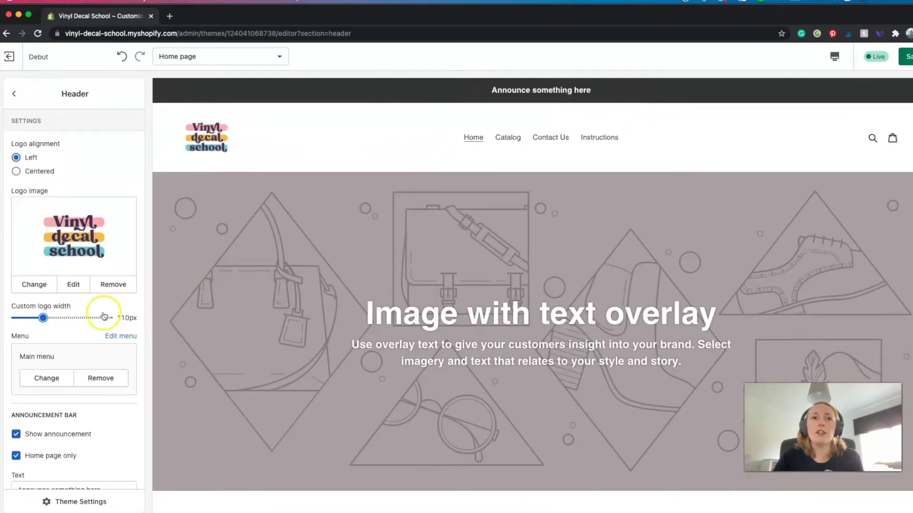
{"action": "scroll", "coordinate": [95, 317], "scroll_direction": "down", "scroll_amount": 3}
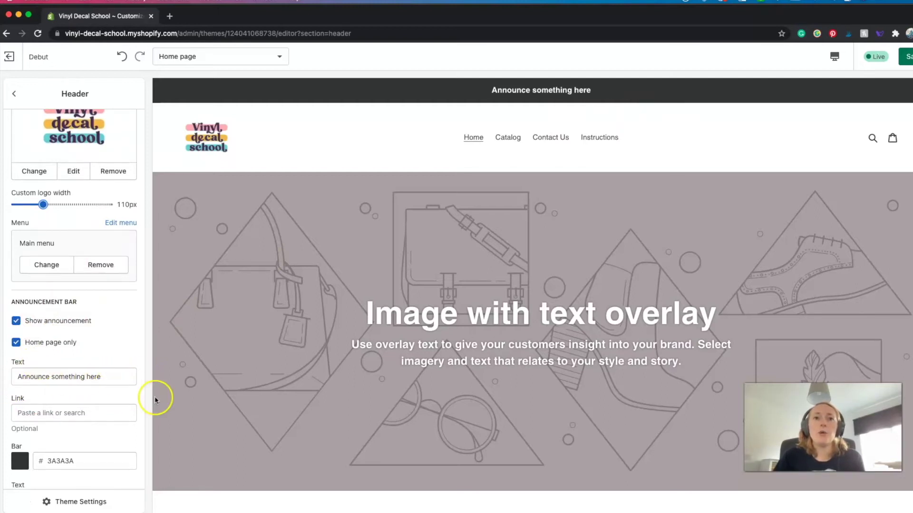
{"action": "scroll", "coordinate": [55, 359], "scroll_direction": "up", "scroll_amount": 3}
{"action": "left_click", "coordinate": [14, 93]}
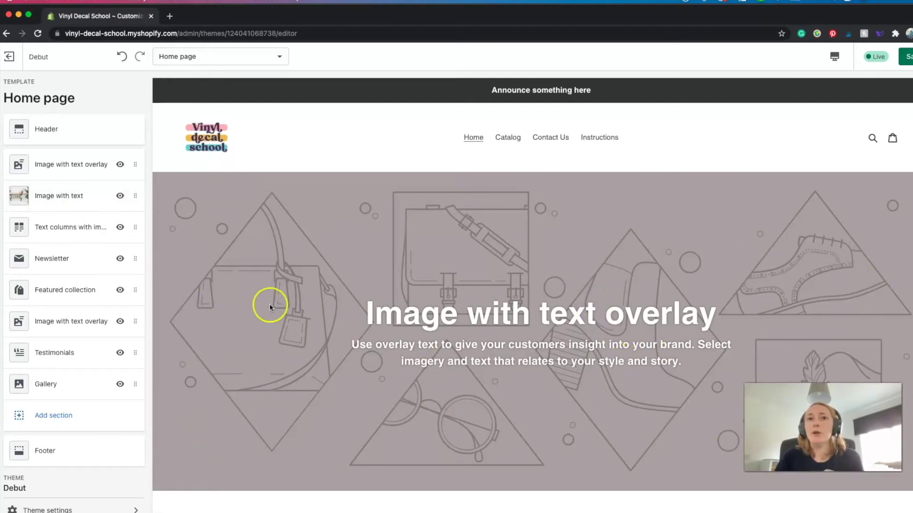
Set the home page's Featured collection section to the Home Organisation collection and enable its 'View all' button.
{"action": "scroll", "coordinate": [347, 294], "scroll_direction": "down", "scroll_amount": 10}
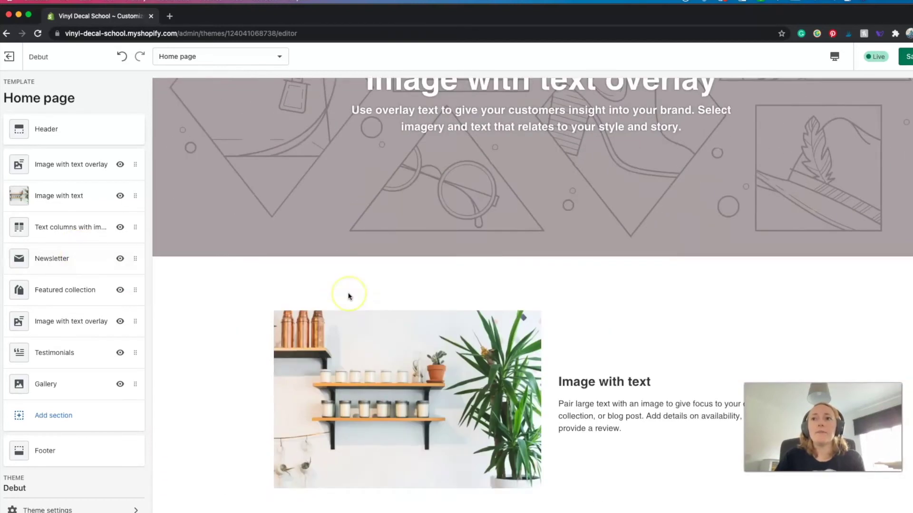
{"action": "scroll", "coordinate": [349, 296], "scroll_direction": "down", "scroll_amount": 2}
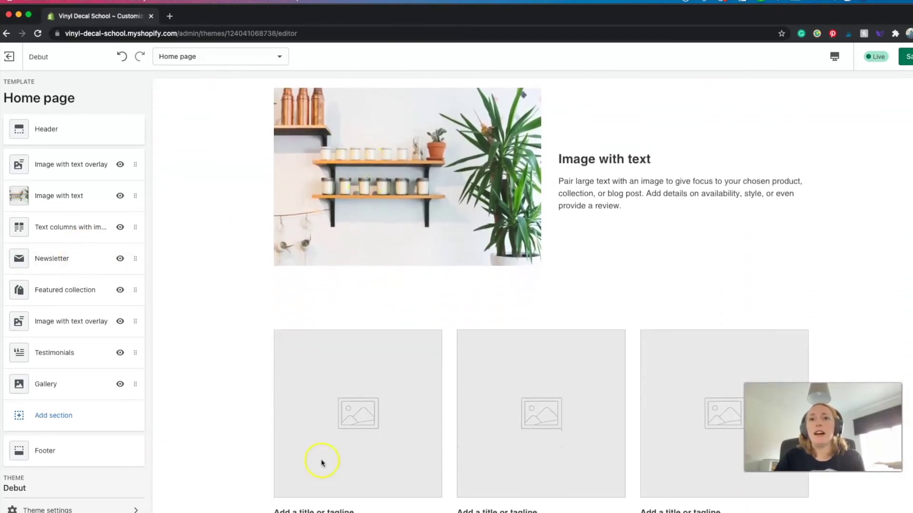
{"action": "scroll", "coordinate": [457, 171], "scroll_direction": "down", "scroll_amount": 5}
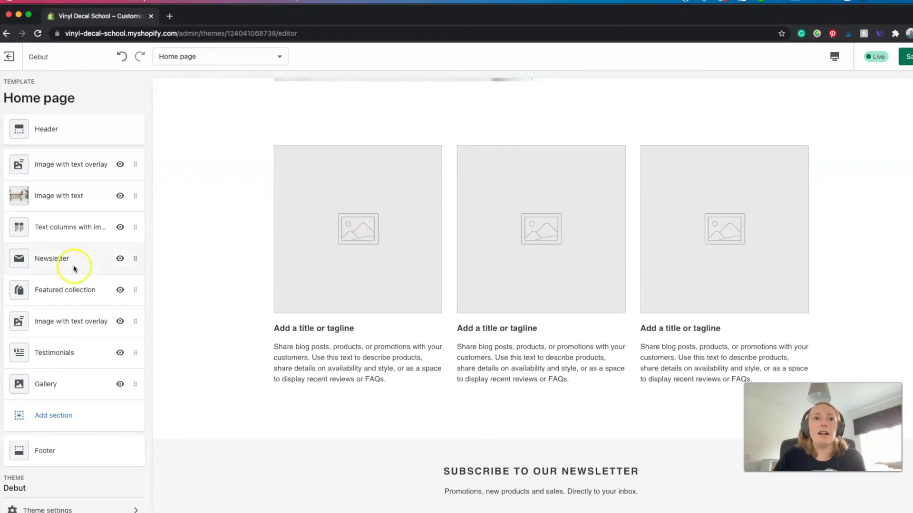
{"action": "left_click", "coordinate": [69, 288]}
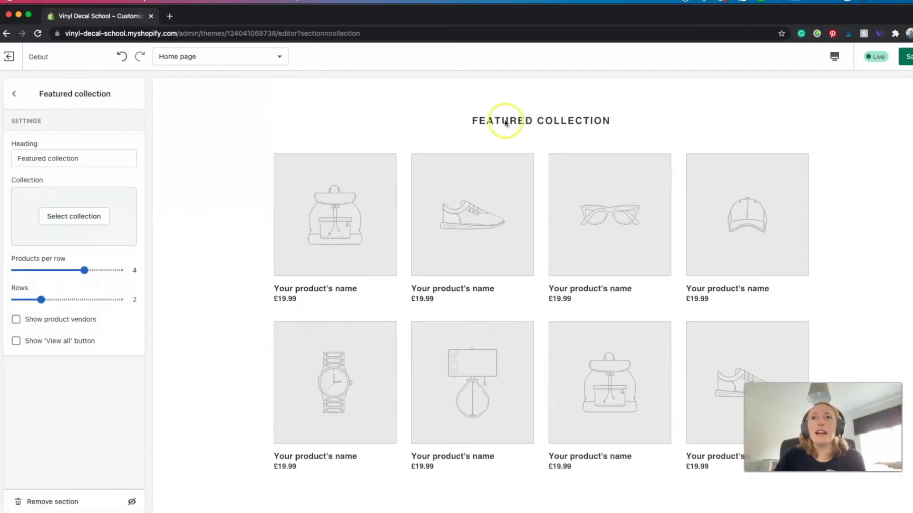
{"action": "left_click", "coordinate": [76, 215]}
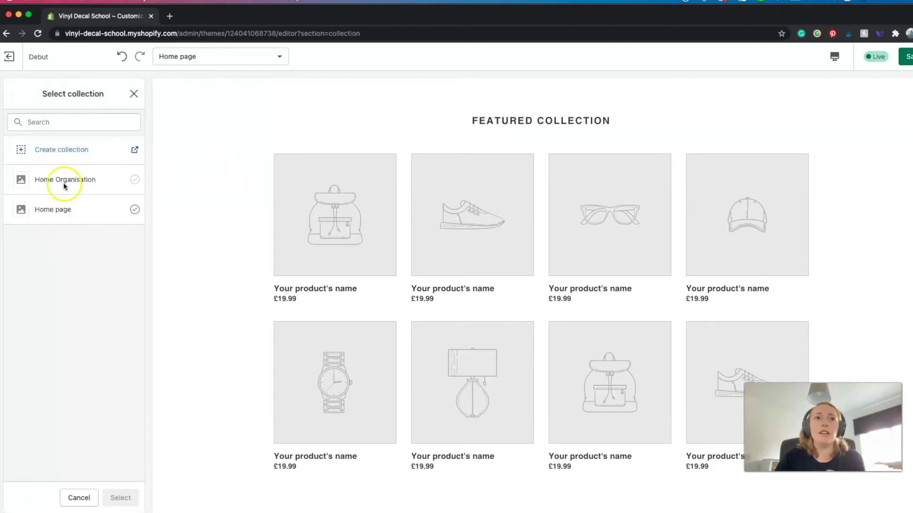
{"action": "left_click", "coordinate": [64, 185]}
{"action": "scroll", "coordinate": [411, 182], "scroll_direction": "up", "scroll_amount": 2}
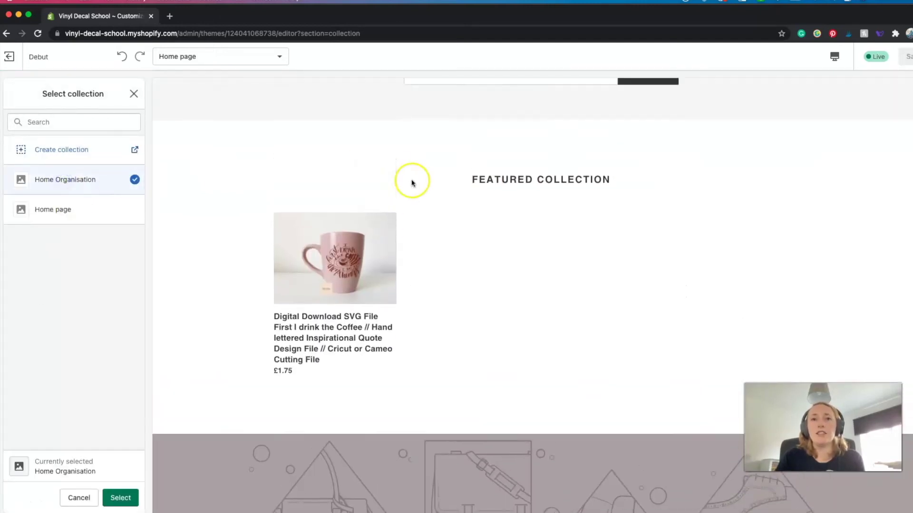
{"action": "scroll", "coordinate": [412, 182], "scroll_direction": "up", "scroll_amount": 2}
{"action": "scroll", "coordinate": [413, 302], "scroll_direction": "down", "scroll_amount": 3}
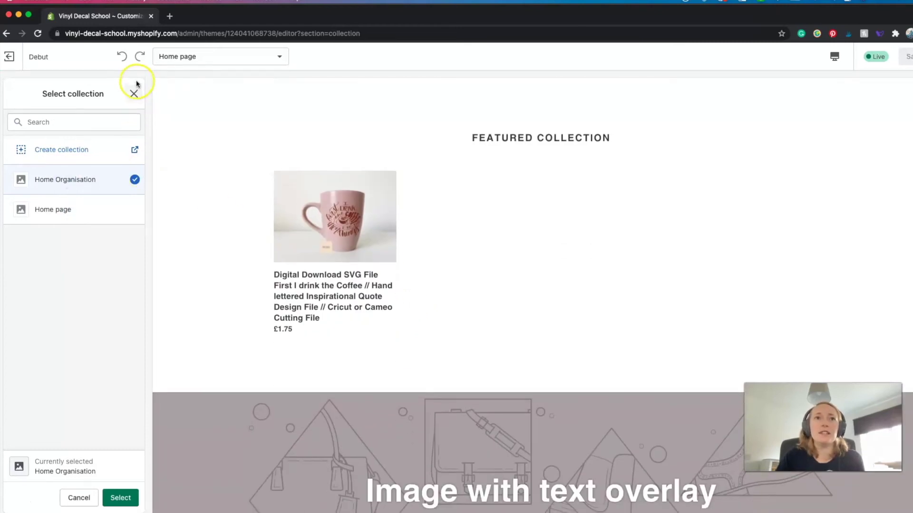
{"action": "left_click", "coordinate": [134, 94]}
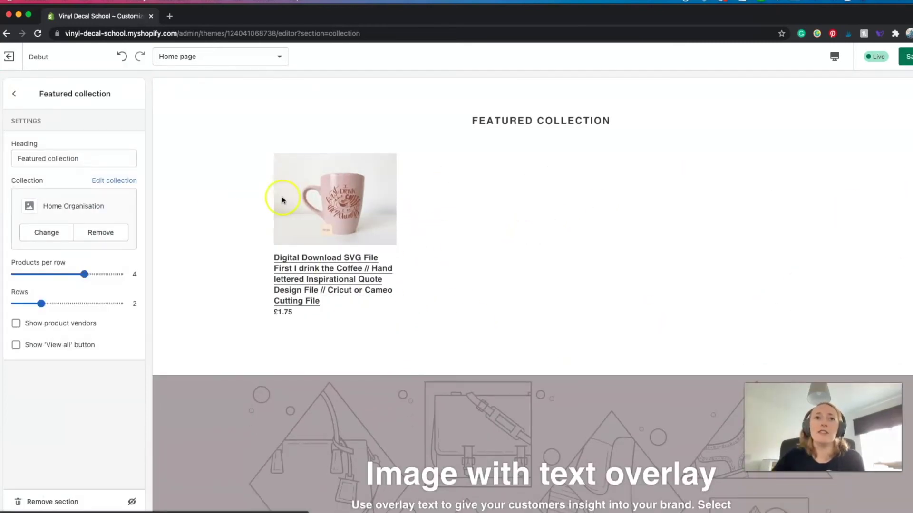
{"action": "left_click", "coordinate": [28, 94]}
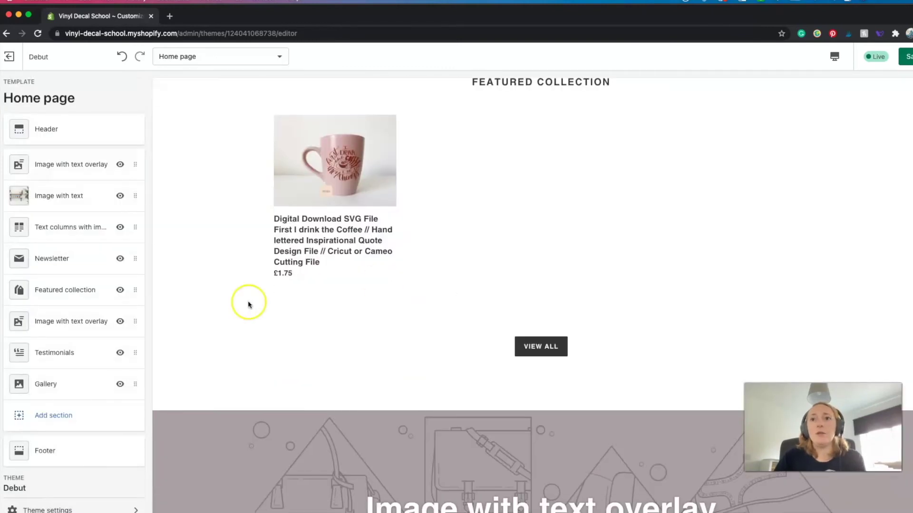
Add a Video section to the home page and move it directly below the Image with text section.
{"action": "left_click", "coordinate": [60, 415]}
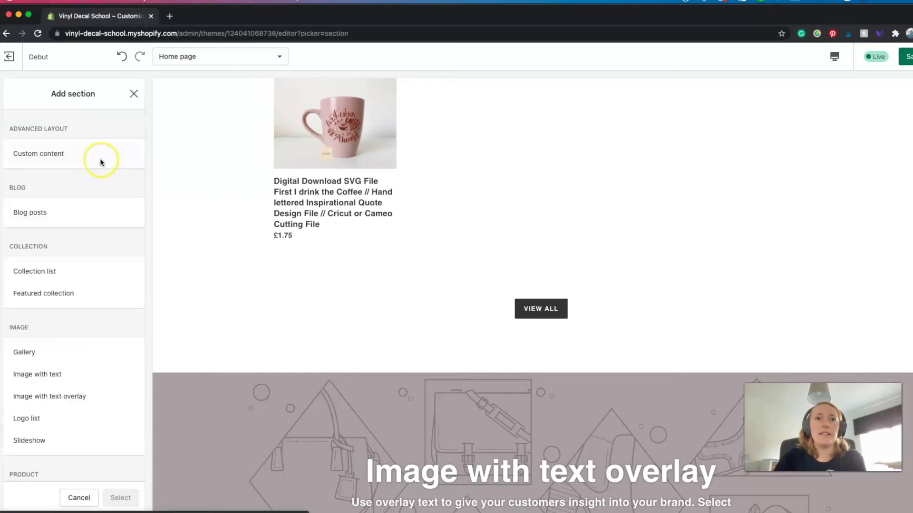
{"action": "scroll", "coordinate": [99, 161], "scroll_direction": "down", "scroll_amount": 5}
{"action": "scroll", "coordinate": [101, 163], "scroll_direction": "down", "scroll_amount": 3}
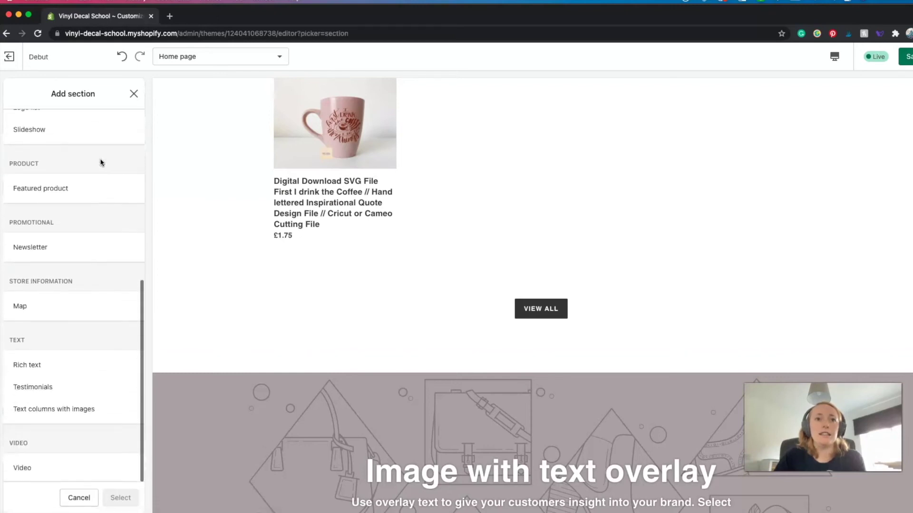
{"action": "left_click", "coordinate": [60, 466]}
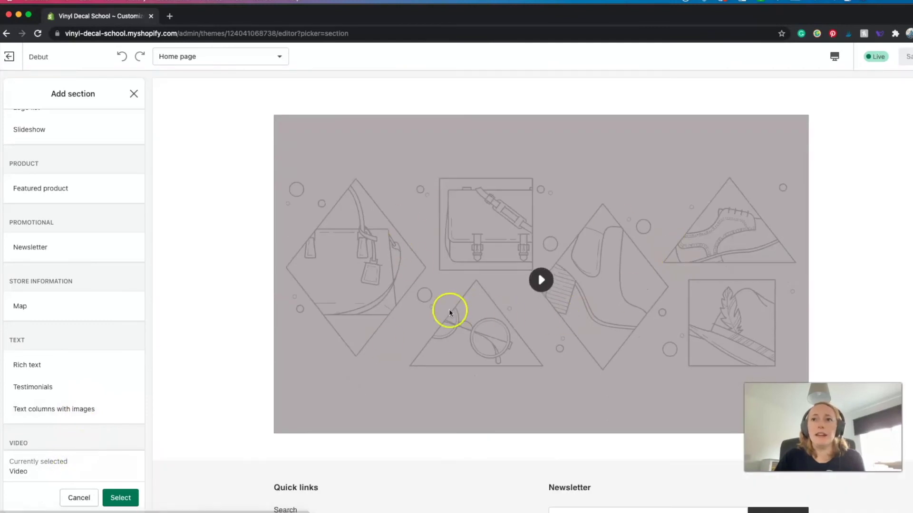
{"action": "left_click", "coordinate": [120, 498]}
{"action": "left_click_drag", "start_coordinate": [137, 416], "coordinate": [137, 227]}
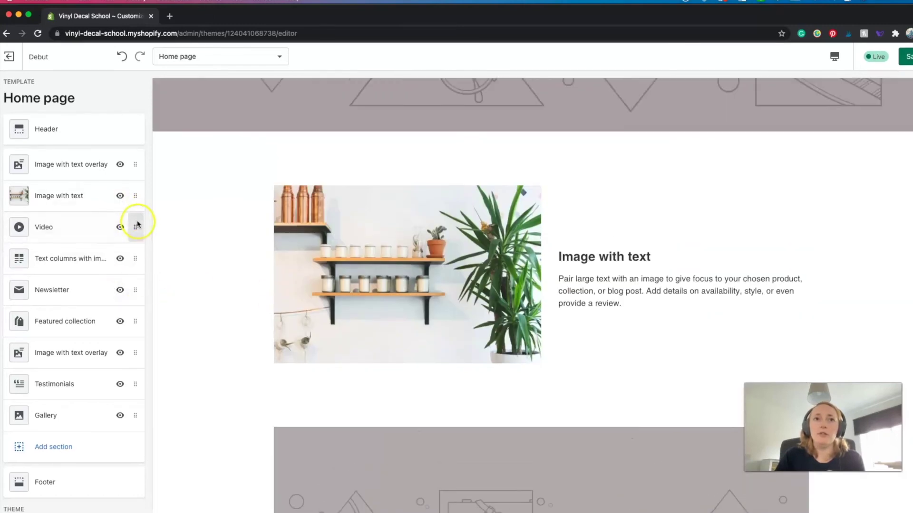
Hide the Text columns with images section and look over the home page preview.
{"action": "mouse_move", "coordinate": [135, 226]}
{"action": "left_mouse_down"}
{"action": "mouse_move", "coordinate": [134, 251]}
{"action": "mouse_move", "coordinate": [130, 227]}
{"action": "left_mouse_up"}
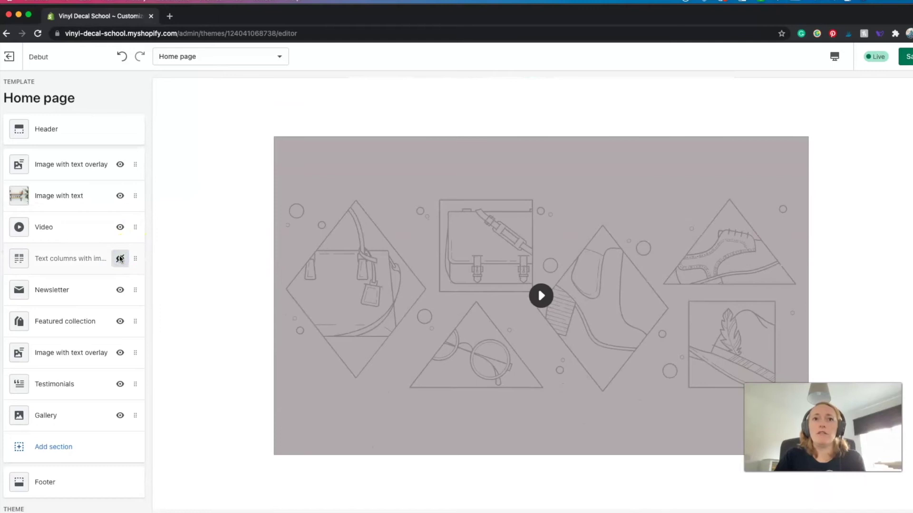
{"action": "left_click", "coordinate": [107, 290]}
{"action": "left_click", "coordinate": [132, 387]}
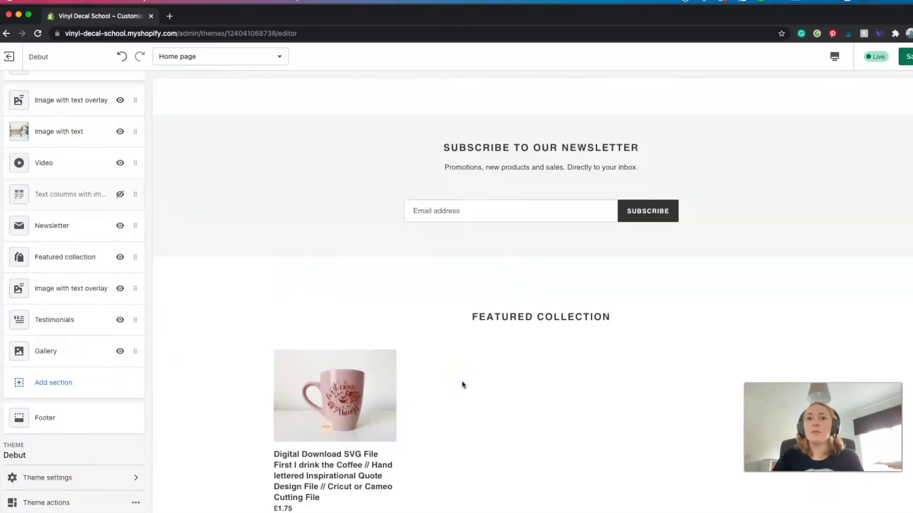
{"action": "scroll", "coordinate": [463, 383], "scroll_direction": "up", "scroll_amount": 10}
{"action": "scroll", "coordinate": [463, 384], "scroll_direction": "down", "scroll_amount": 4}
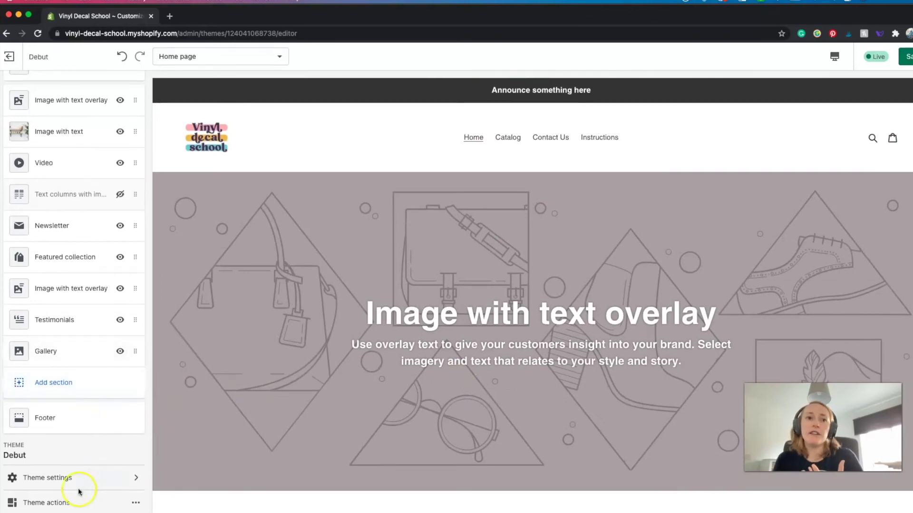
Review the theme's colour settings for text, buttons, form fields, image overlays and page.
{"action": "left_click", "coordinate": [65, 477]}
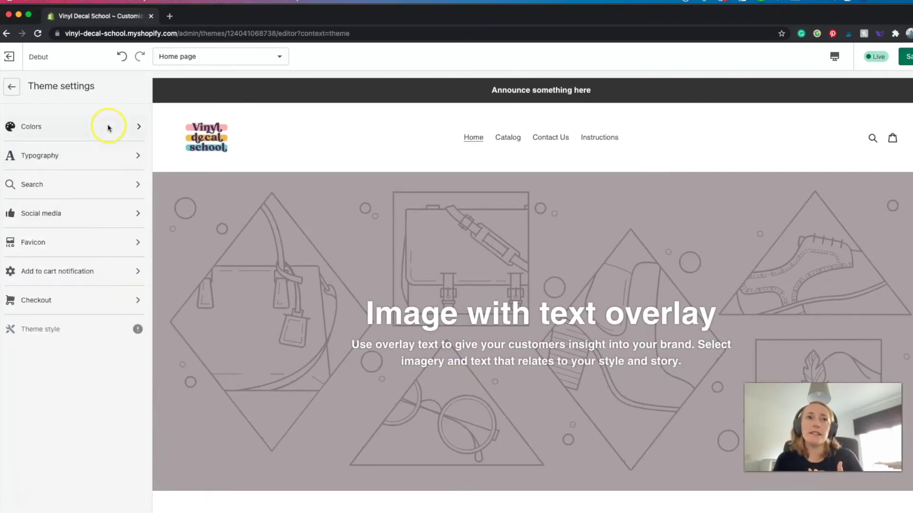
{"action": "left_click", "coordinate": [15, 90]}
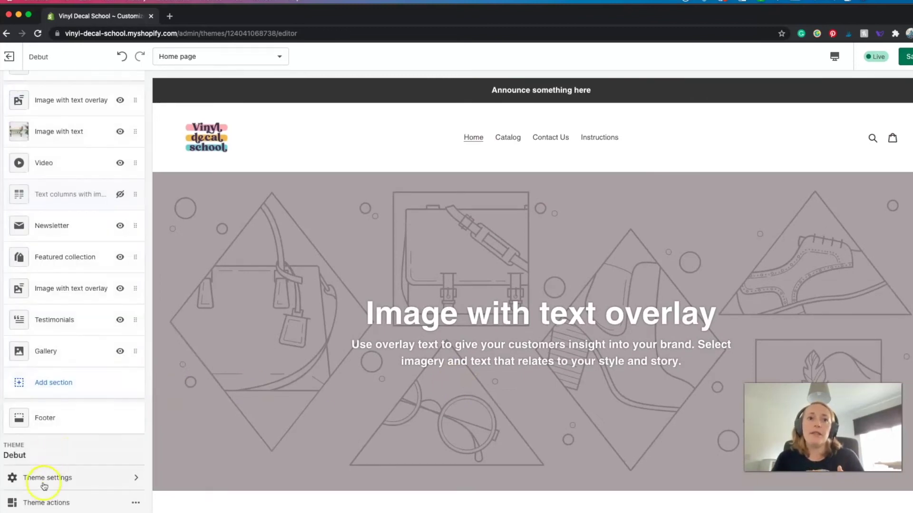
{"action": "left_click", "coordinate": [58, 479]}
{"action": "left_click", "coordinate": [83, 125]}
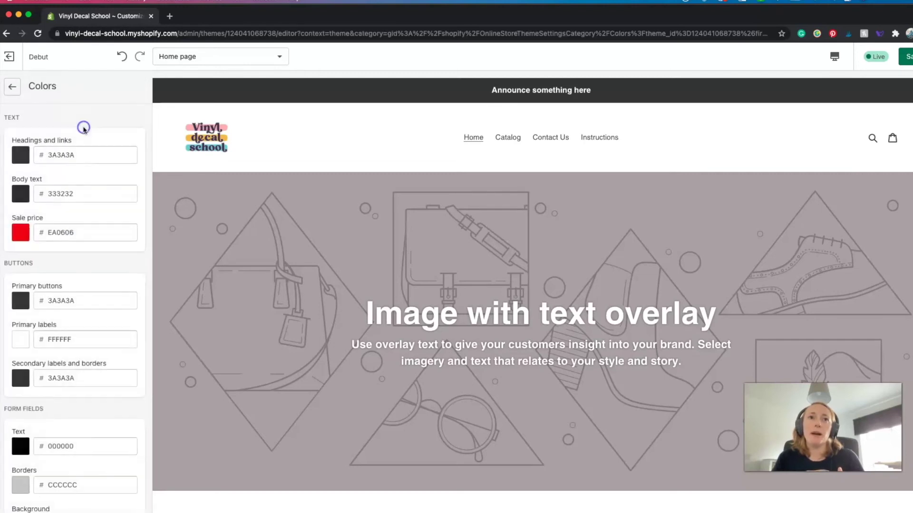
{"action": "scroll", "coordinate": [74, 192], "scroll_direction": "down", "scroll_amount": 5}
{"action": "scroll", "coordinate": [75, 192], "scroll_direction": "up", "scroll_amount": 5}
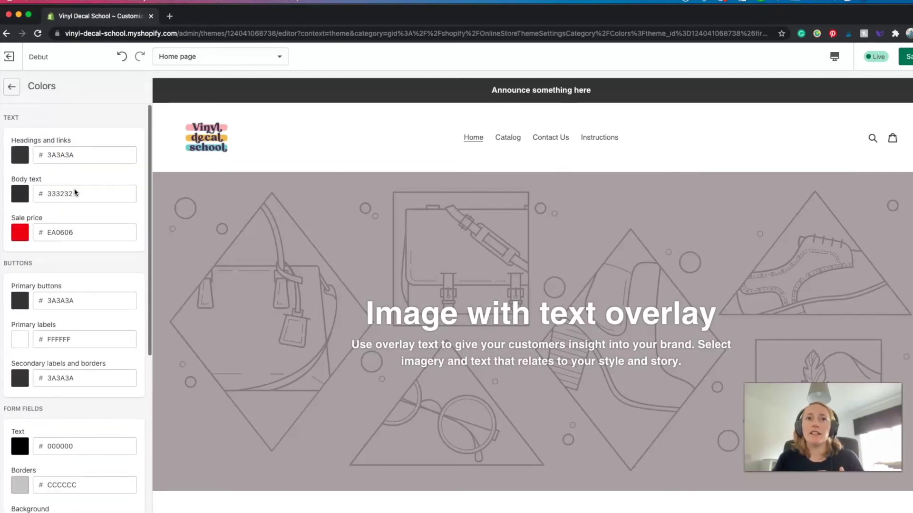
{"action": "scroll", "coordinate": [34, 288], "scroll_direction": "down", "scroll_amount": 5}
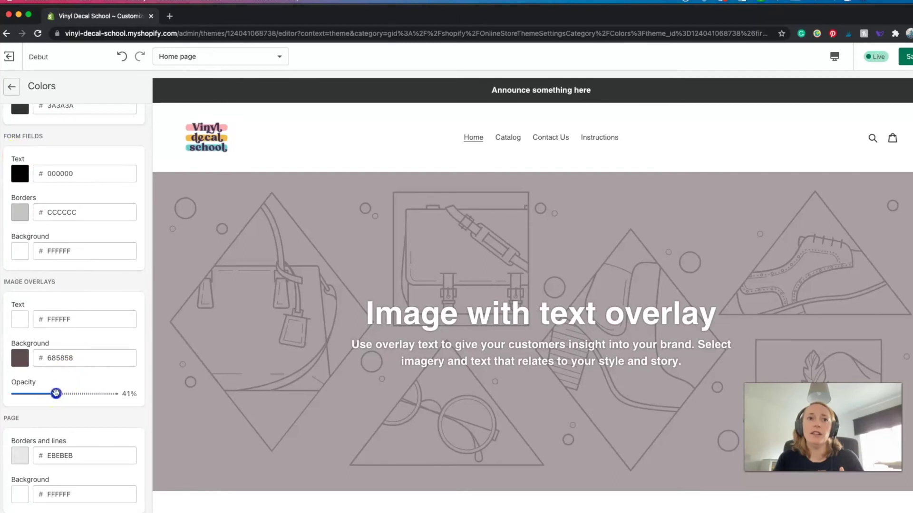
{"action": "left_click", "coordinate": [11, 86]}
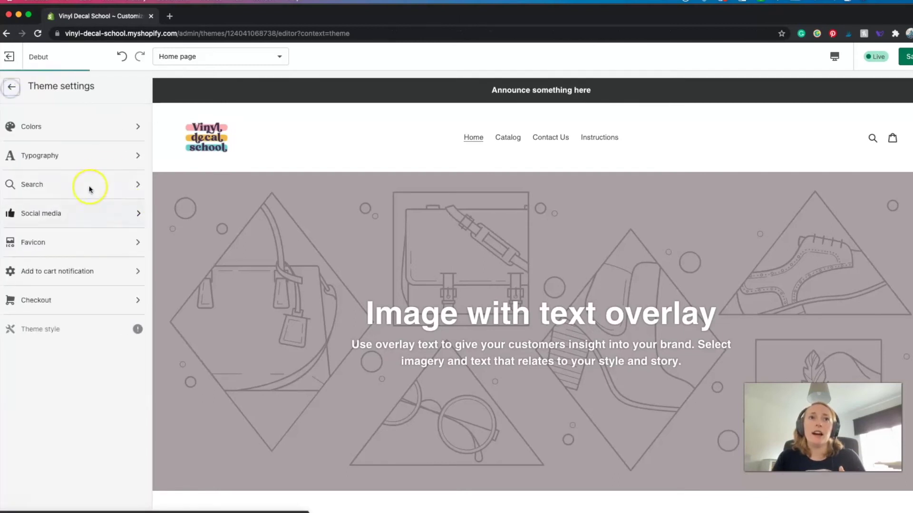
Set the theme typography's heading base size to 27px.
{"action": "left_click", "coordinate": [79, 160]}
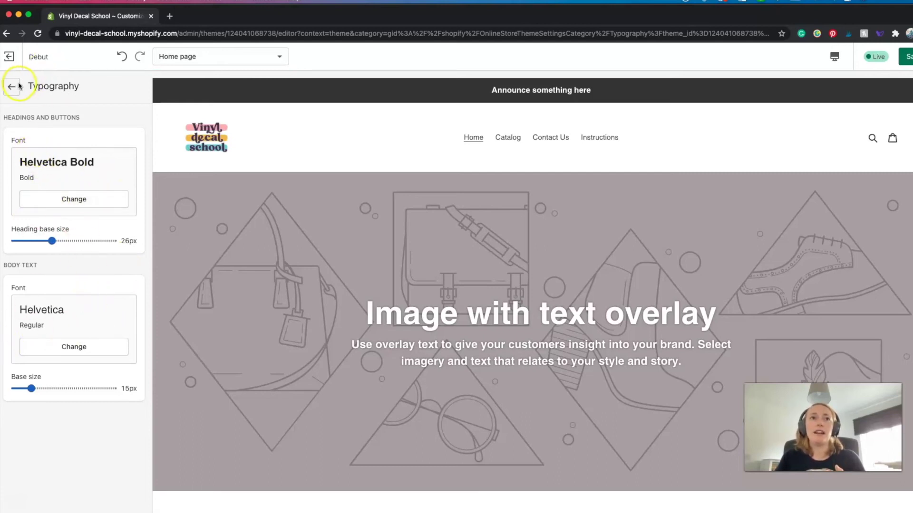
{"action": "left_click", "coordinate": [63, 238]}
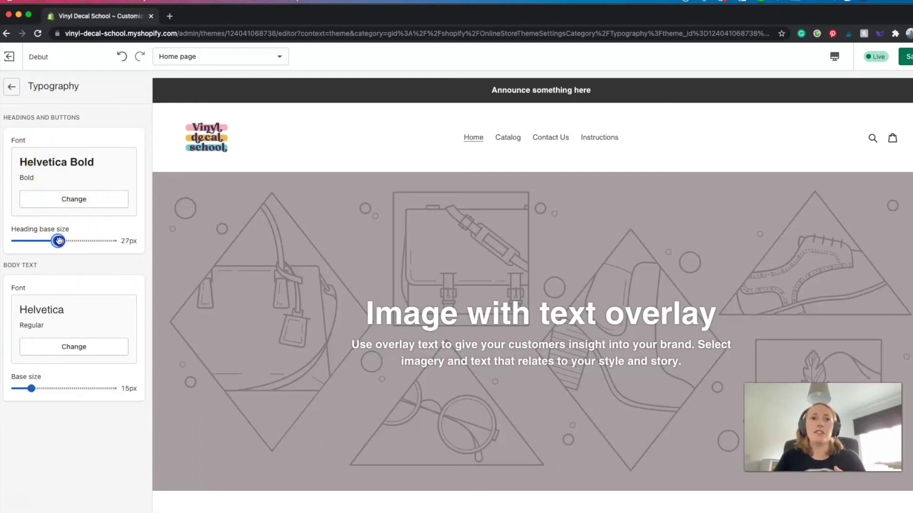
{"action": "left_click", "coordinate": [11, 86]}
Review the theme's social sharing options and social account fields, and return to the home page sections.
{"action": "left_click", "coordinate": [97, 213]}
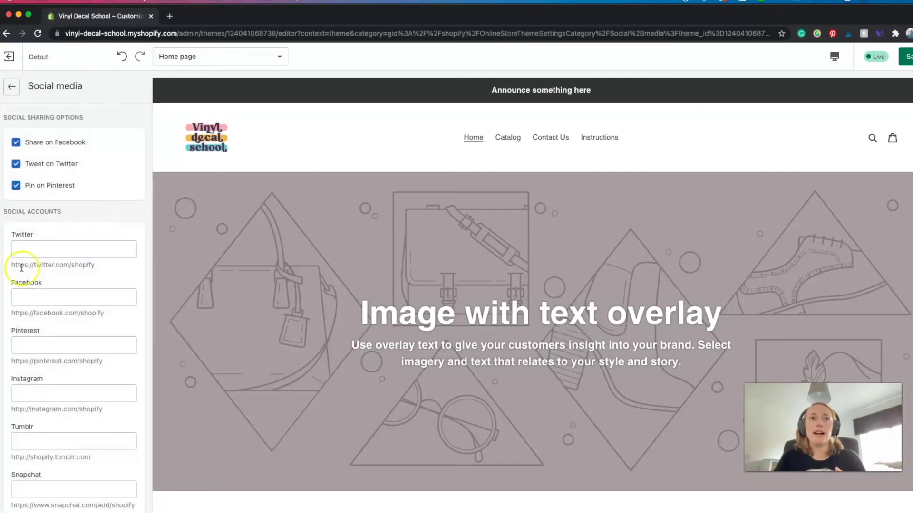
{"action": "scroll", "coordinate": [21, 268], "scroll_direction": "down", "scroll_amount": 5}
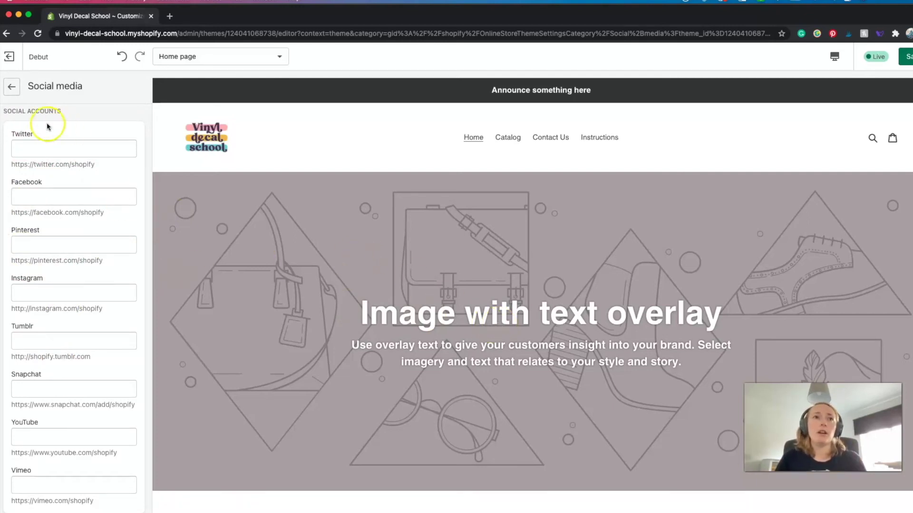
{"action": "left_click", "coordinate": [11, 86]}
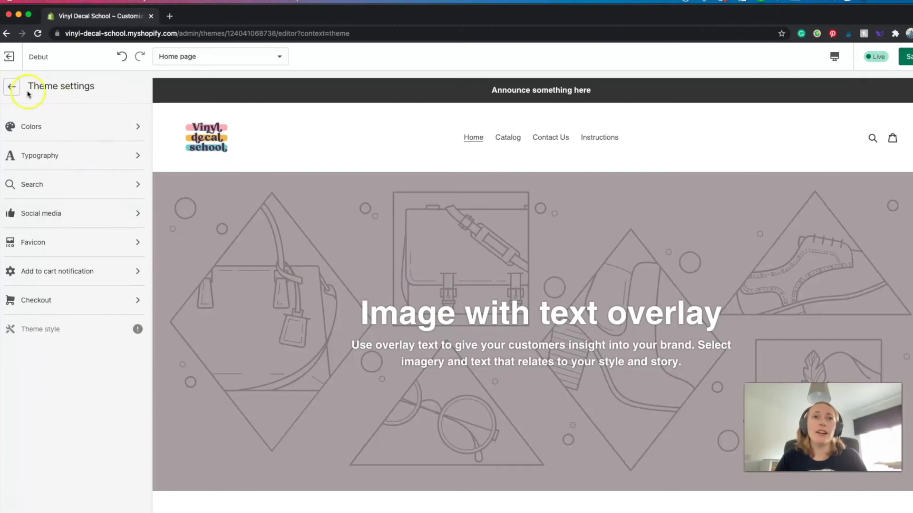
{"action": "left_click", "coordinate": [10, 86]}
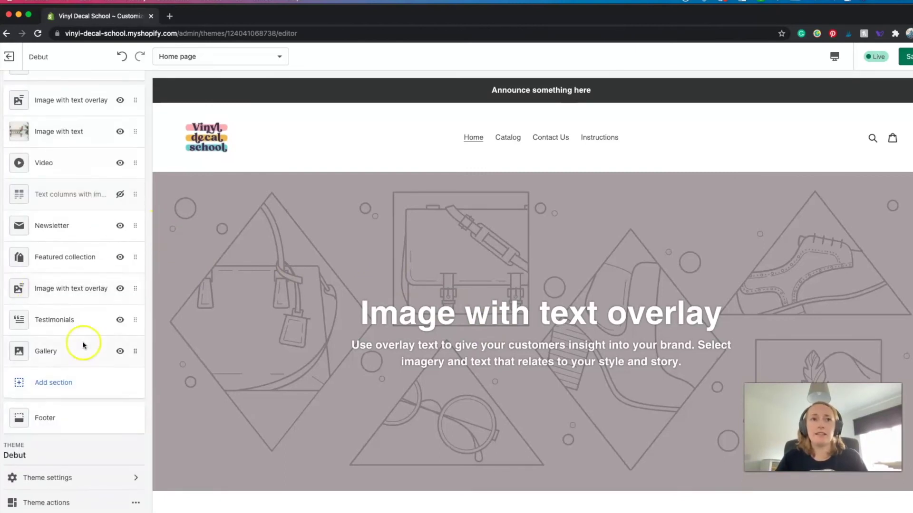
Start to exit the theme editor, stay on the page instead, and save the Debut theme changes.
{"action": "scroll", "coordinate": [82, 344], "scroll_direction": "up", "scroll_amount": 3}
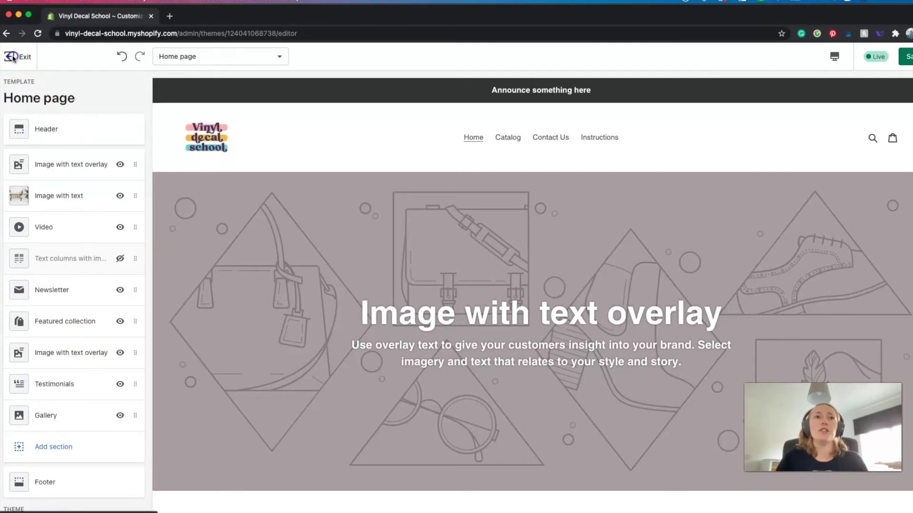
{"action": "left_click", "coordinate": [13, 57]}
{"action": "left_click", "coordinate": [536, 312]}
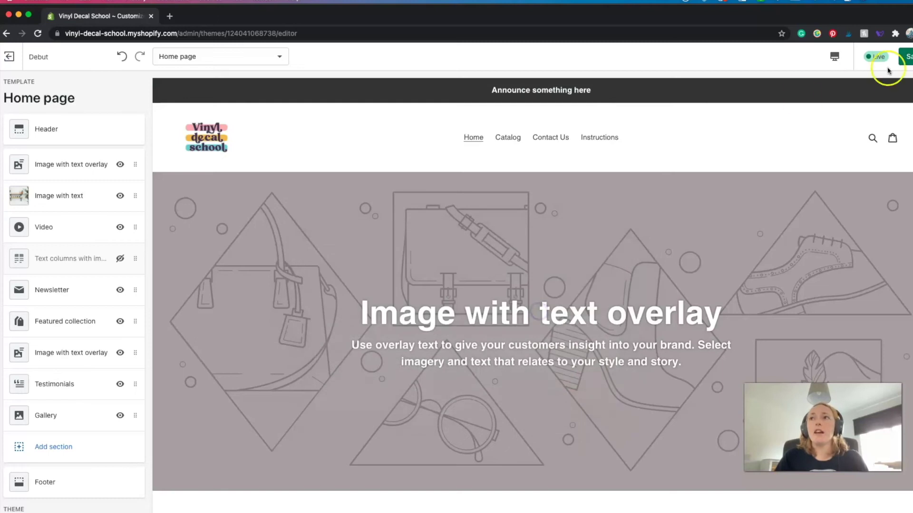
{"action": "left_click", "coordinate": [909, 58]}
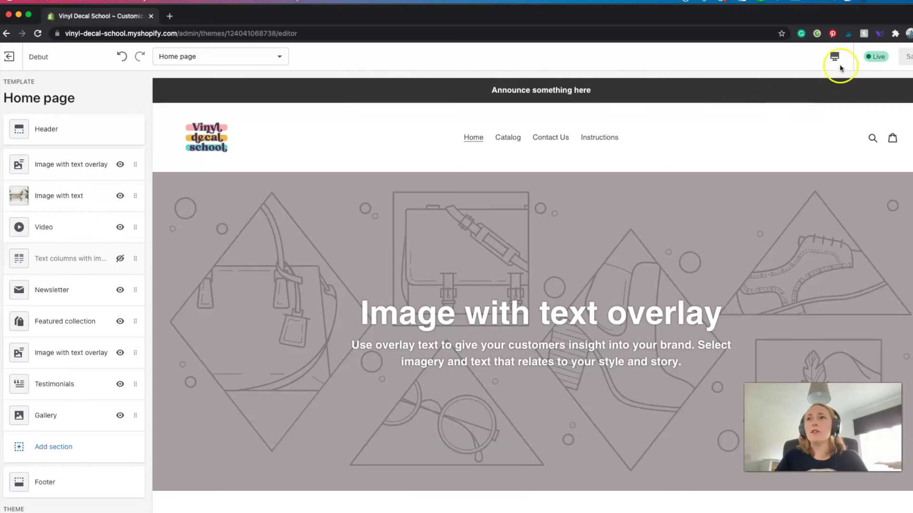
Preview the home page in the mobile, fullscreen and desktop views, and check the whole mobile layout.
{"action": "left_click", "coordinate": [834, 59]}
{"action": "left_click", "coordinate": [851, 84]}
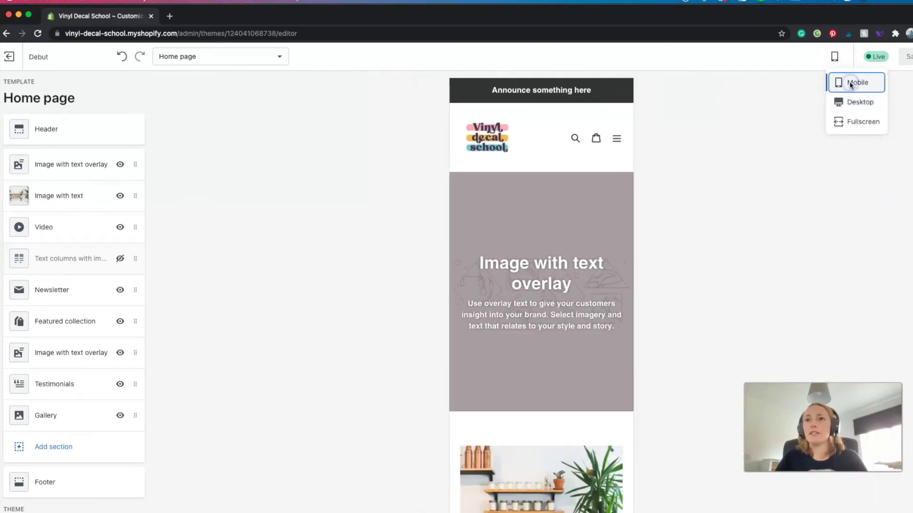
{"action": "scroll", "coordinate": [565, 168], "scroll_direction": "down", "scroll_amount": 10}
{"action": "scroll", "coordinate": [565, 167], "scroll_direction": "up", "scroll_amount": 5}
{"action": "left_click", "coordinate": [844, 122]}
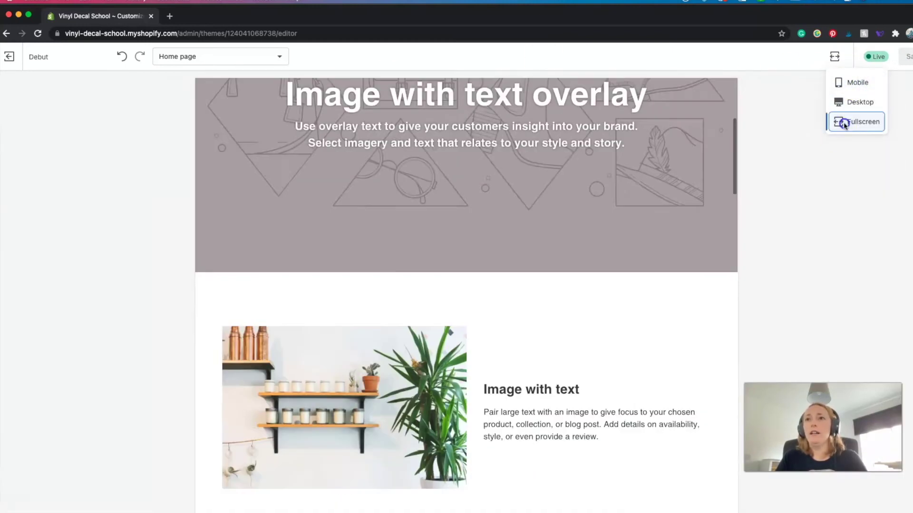
{"action": "left_click", "coordinate": [855, 104]}
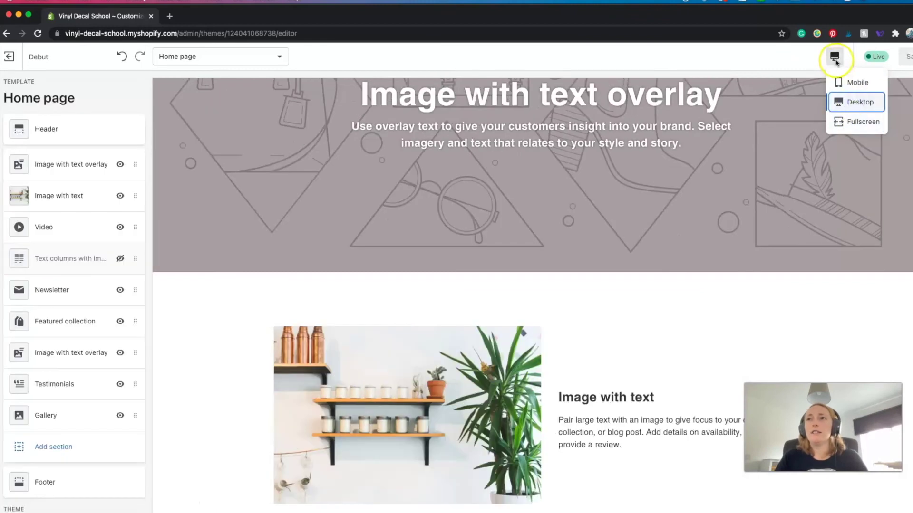
{"action": "left_click", "coordinate": [858, 83]}
{"action": "scroll", "coordinate": [608, 187], "scroll_direction": "down", "scroll_amount": 20}
{"action": "scroll", "coordinate": [607, 187], "scroll_direction": "up", "scroll_amount": 15}
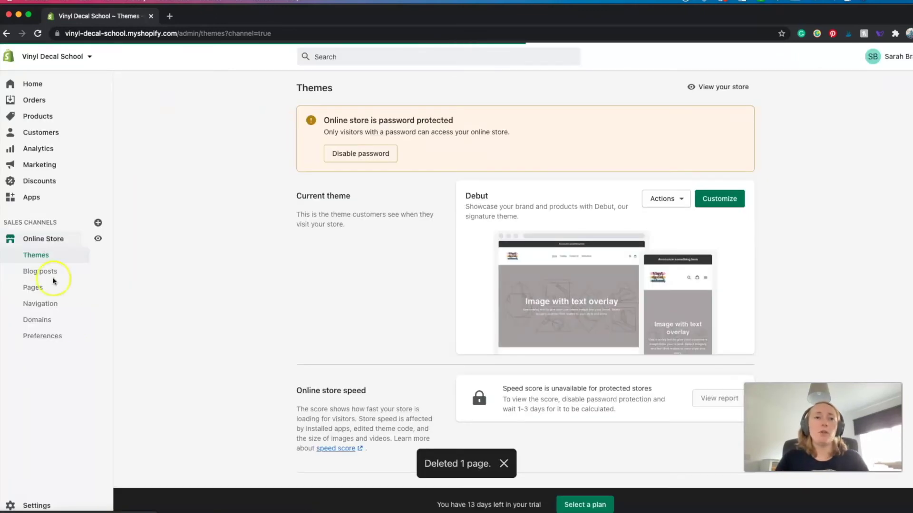
Create and save an online store page titled 'Contact Us' using the contact theme template.
{"action": "left_click", "coordinate": [55, 287]}
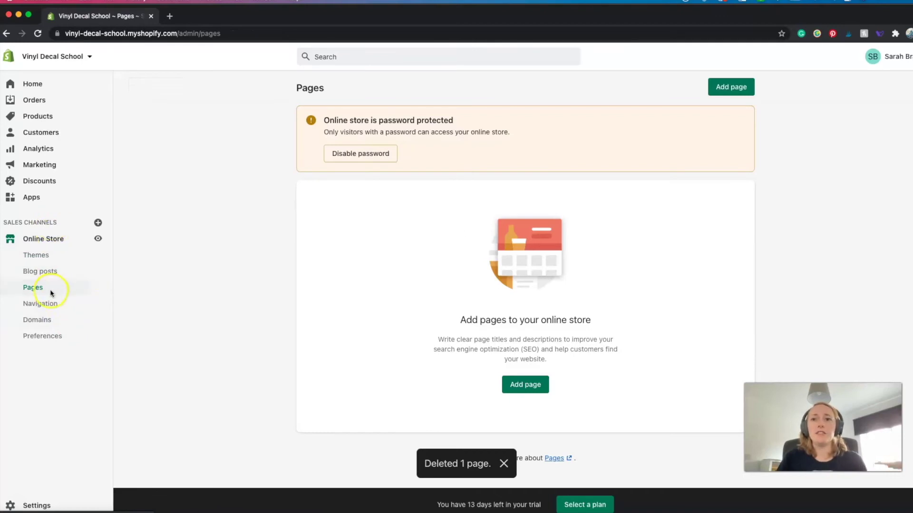
{"action": "left_click", "coordinate": [525, 385]}
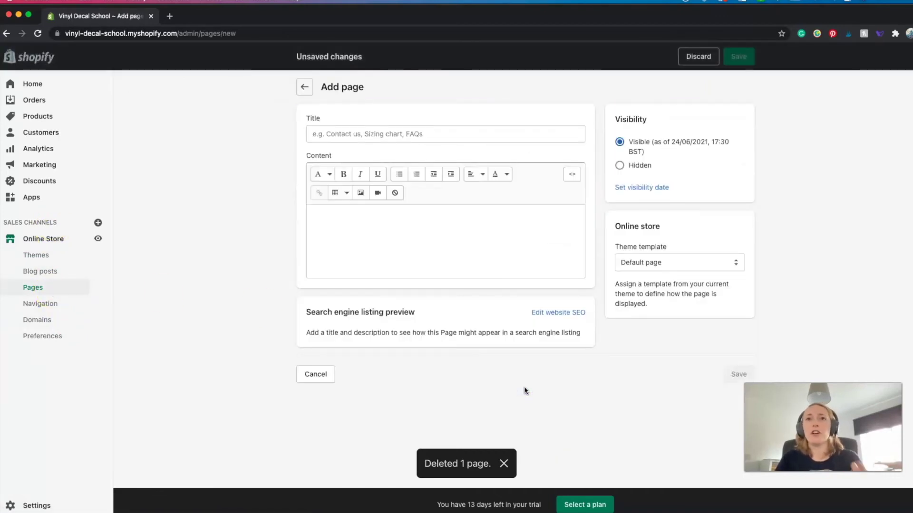
{"action": "left_click", "coordinate": [412, 136]}
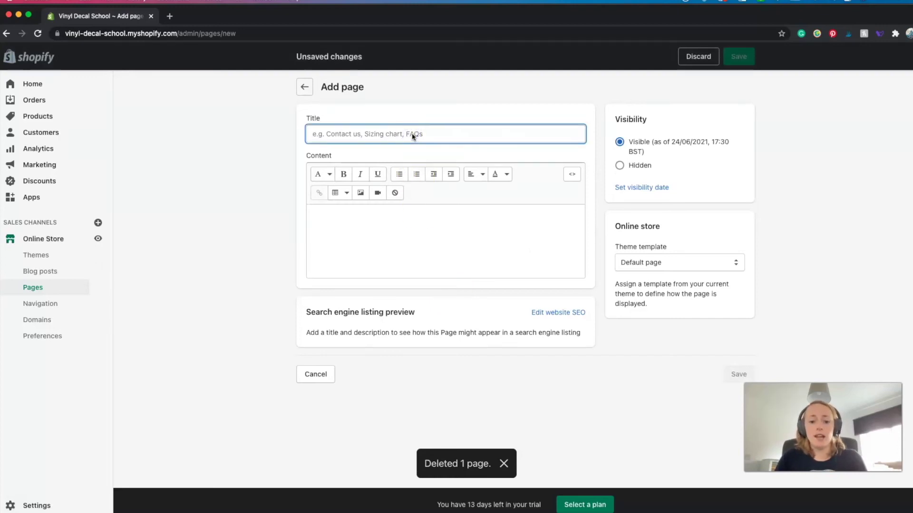
{"action": "type", "text": "Contact Us"}
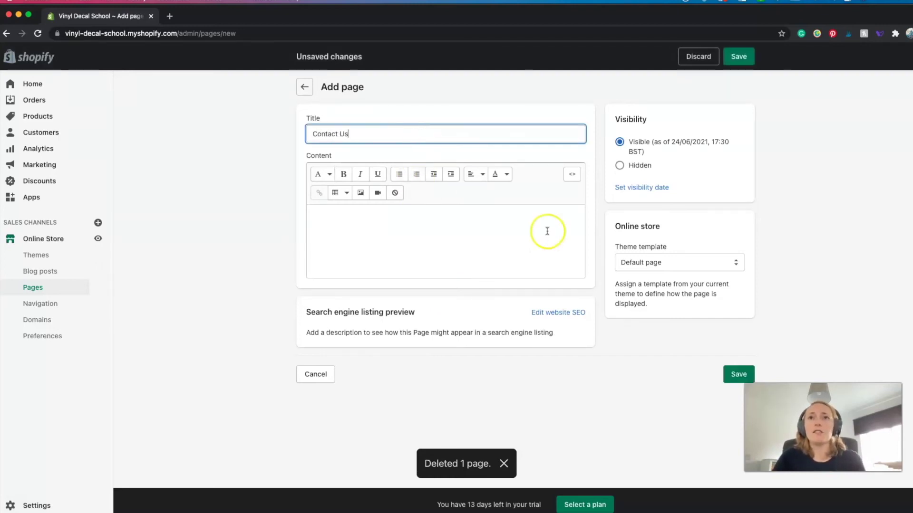
{"action": "left_click", "coordinate": [660, 264]}
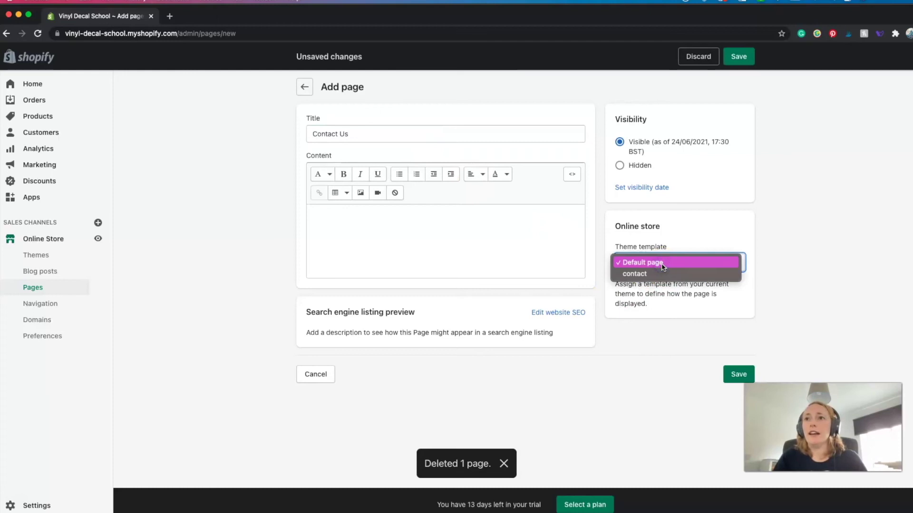
{"action": "left_click", "coordinate": [662, 274]}
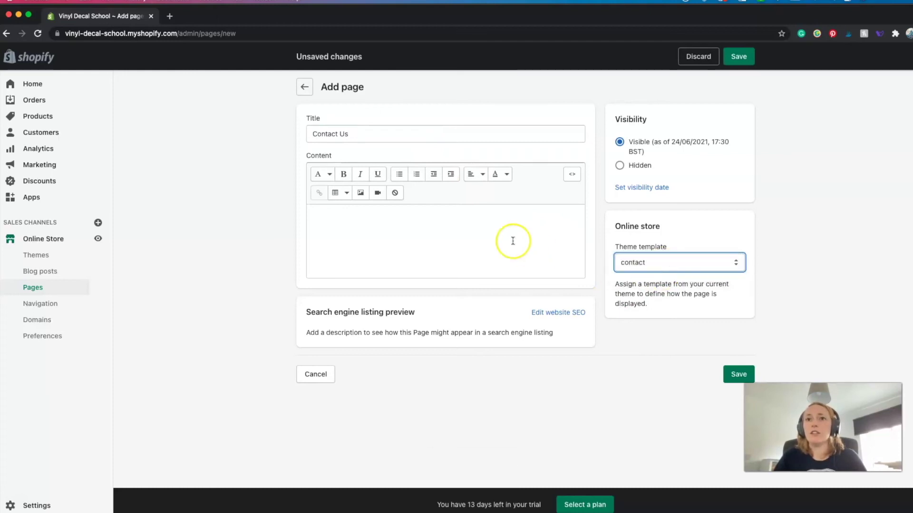
{"action": "left_click", "coordinate": [728, 367]}
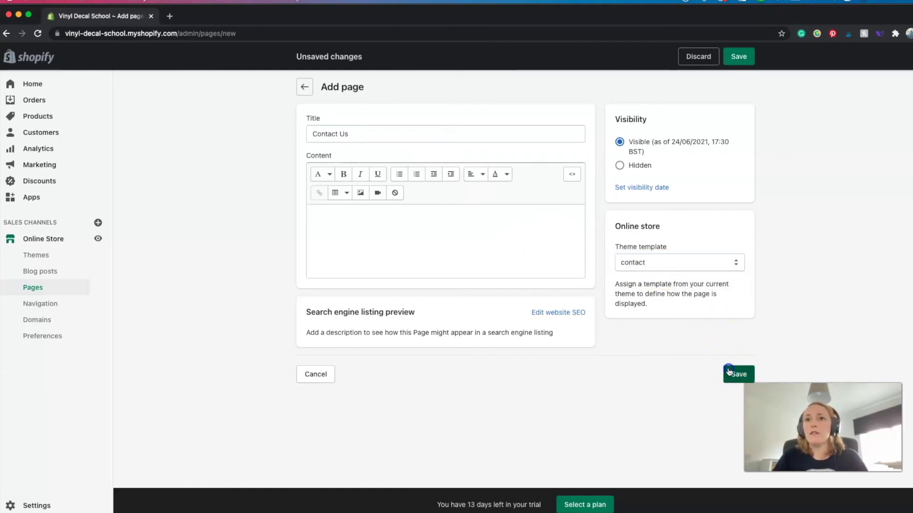
Add a 'Contact Us' item linked to the Contact Us page in the store's main menu and save the menu.
{"action": "left_click", "coordinate": [142, 259]}
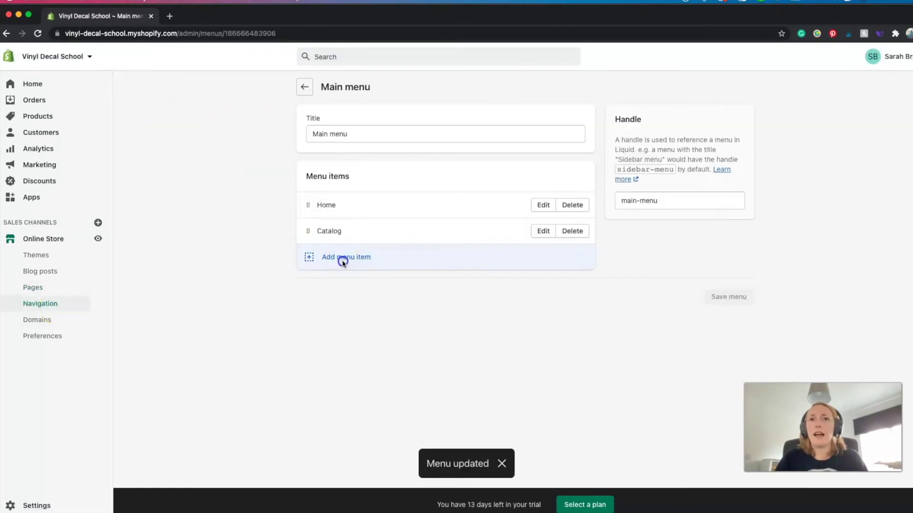
{"action": "left_click", "coordinate": [342, 258]}
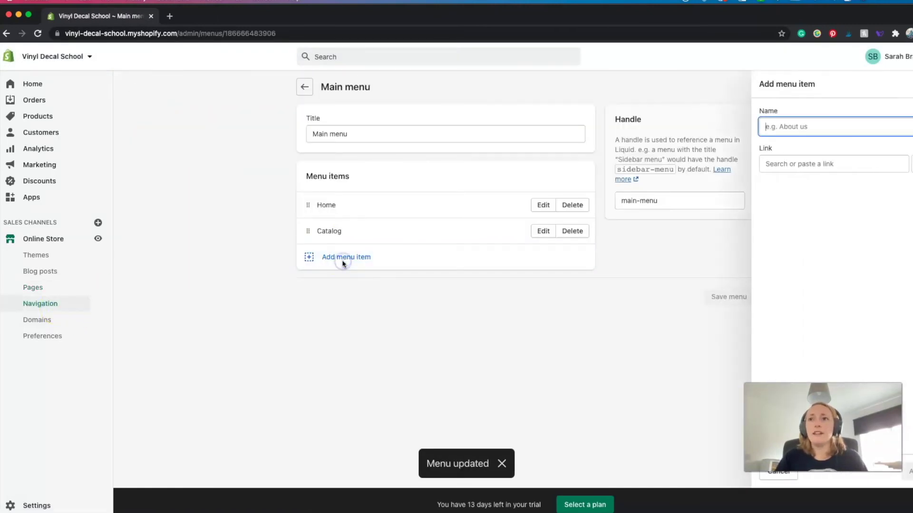
{"action": "left_click", "coordinate": [853, 127]}
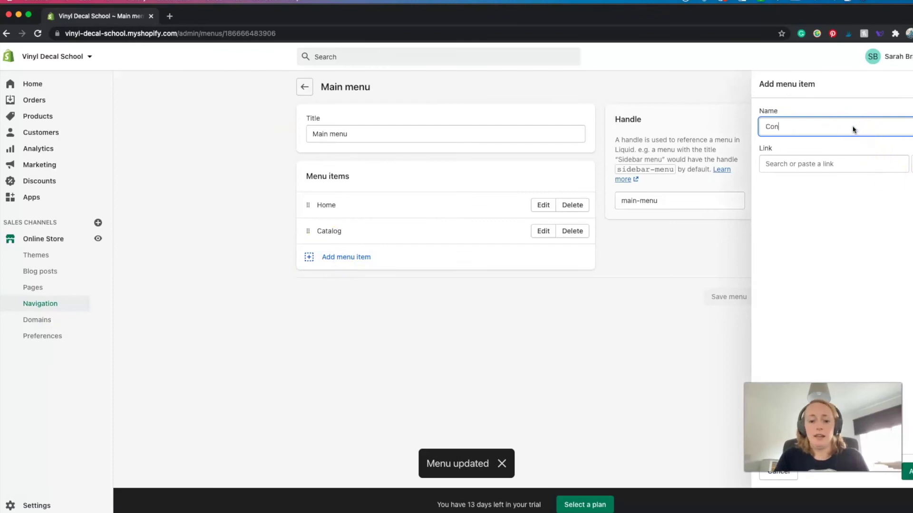
{"action": "type", "text": "Contact Us"}
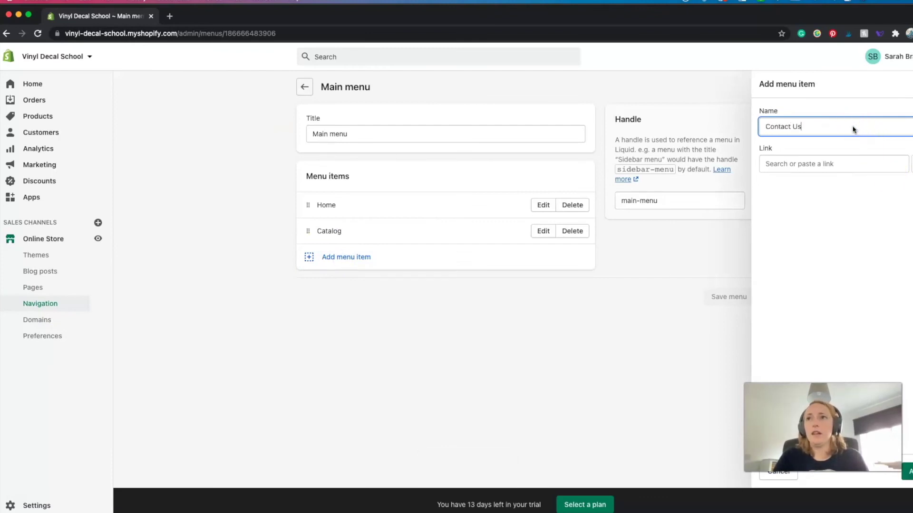
{"action": "left_click", "coordinate": [852, 163]}
{"action": "scroll", "coordinate": [833, 215], "scroll_direction": "down", "scroll_amount": 1}
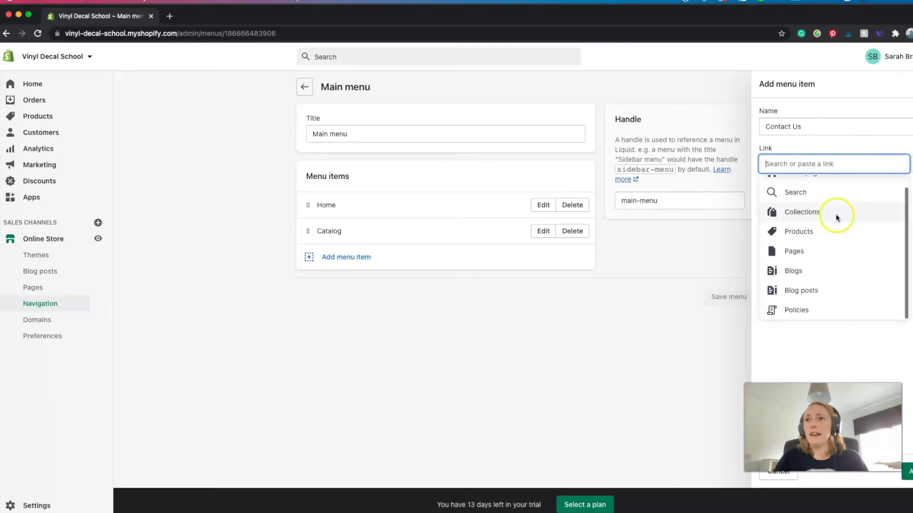
{"action": "left_click", "coordinate": [807, 247]}
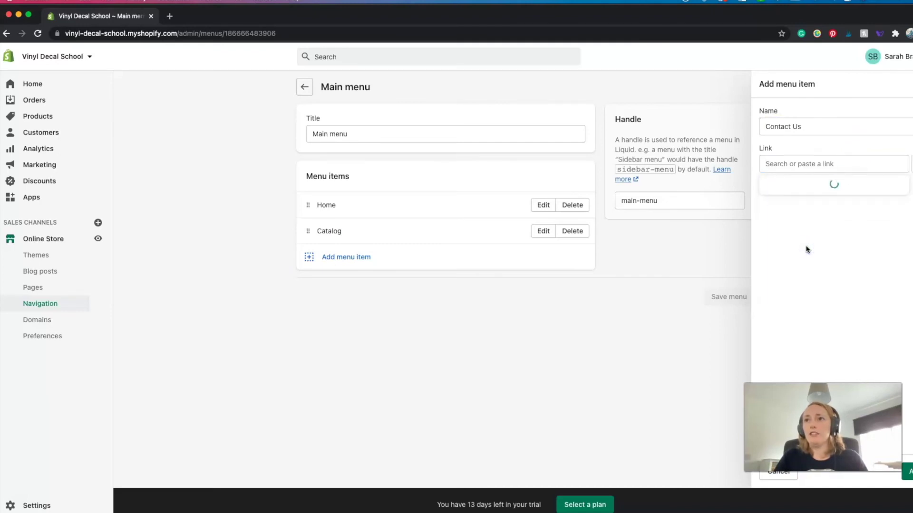
{"action": "left_click", "coordinate": [805, 203]}
{"action": "left_click", "coordinate": [908, 473]}
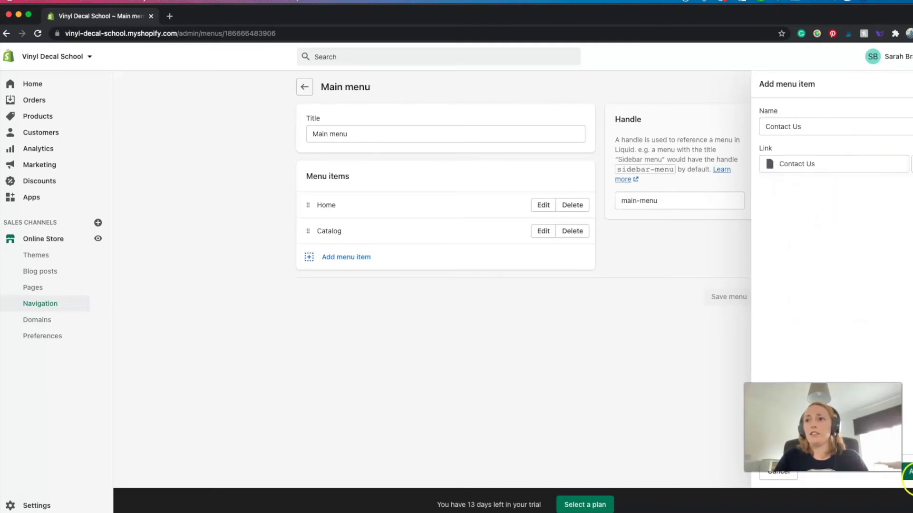
{"action": "left_click", "coordinate": [729, 323]}
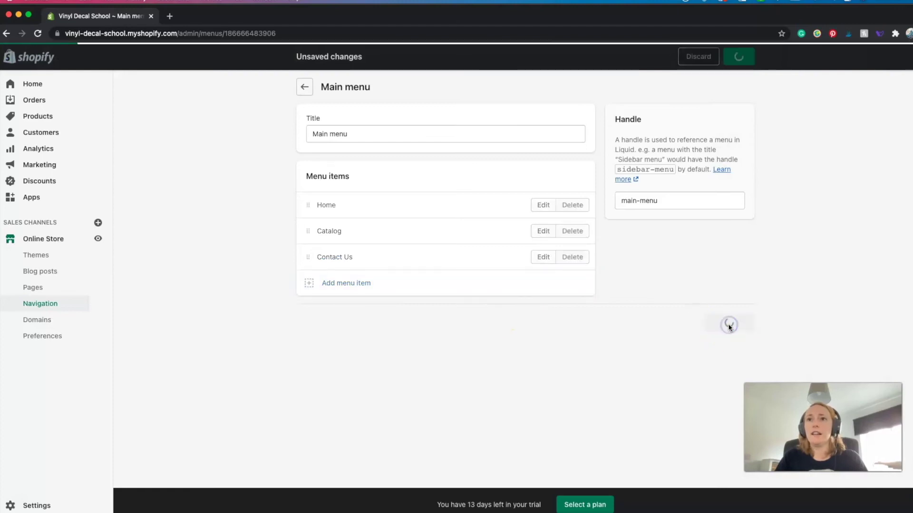
Preview the Contact Us page from the header menu in the Debut theme editor, check its form, and return to the themes page.
{"action": "left_click", "coordinate": [42, 239]}
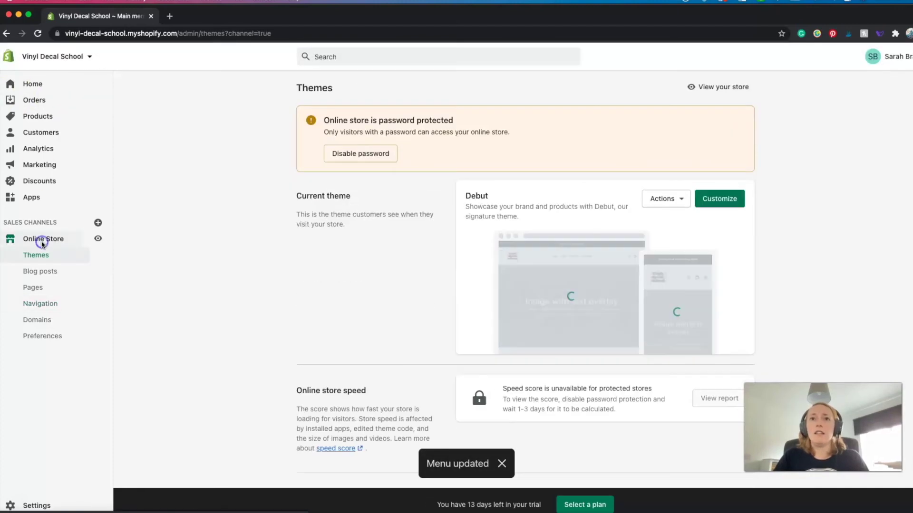
{"action": "left_click", "coordinate": [720, 199]}
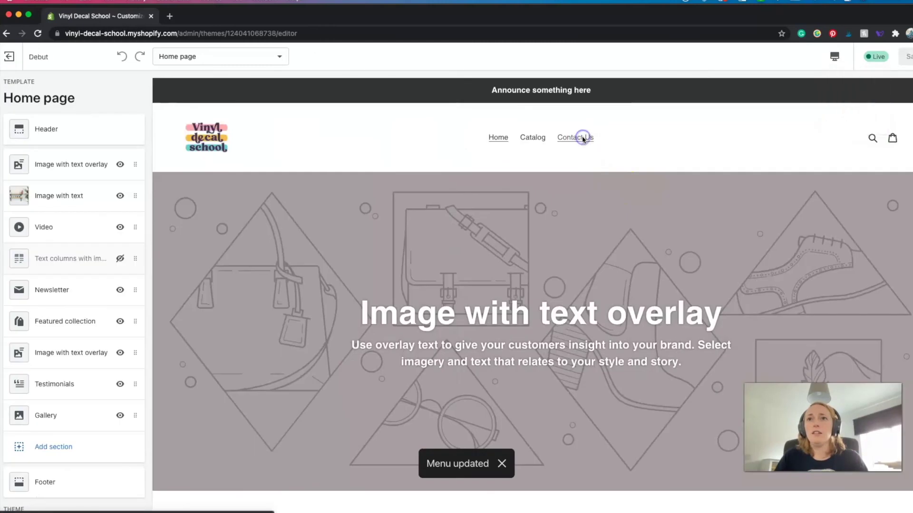
{"action": "left_click", "coordinate": [582, 138]}
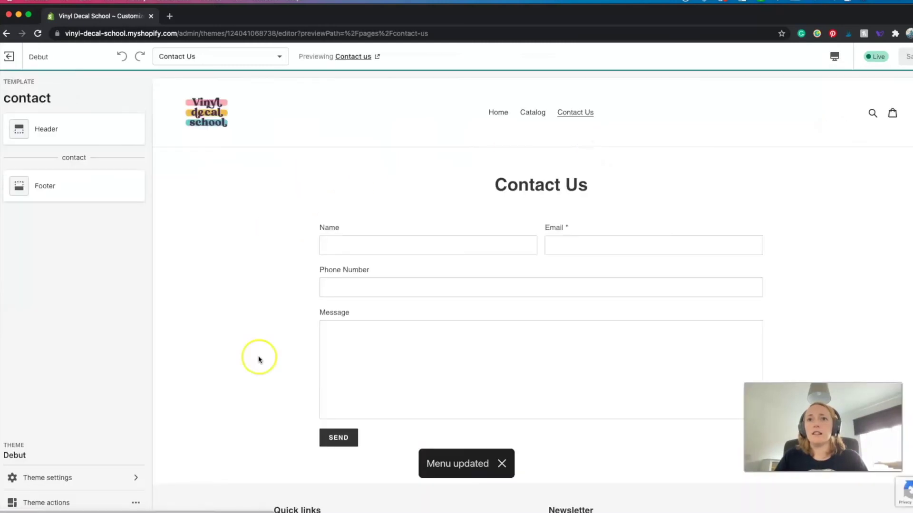
{"action": "scroll", "coordinate": [401, 238], "scroll_direction": "down", "scroll_amount": 3}
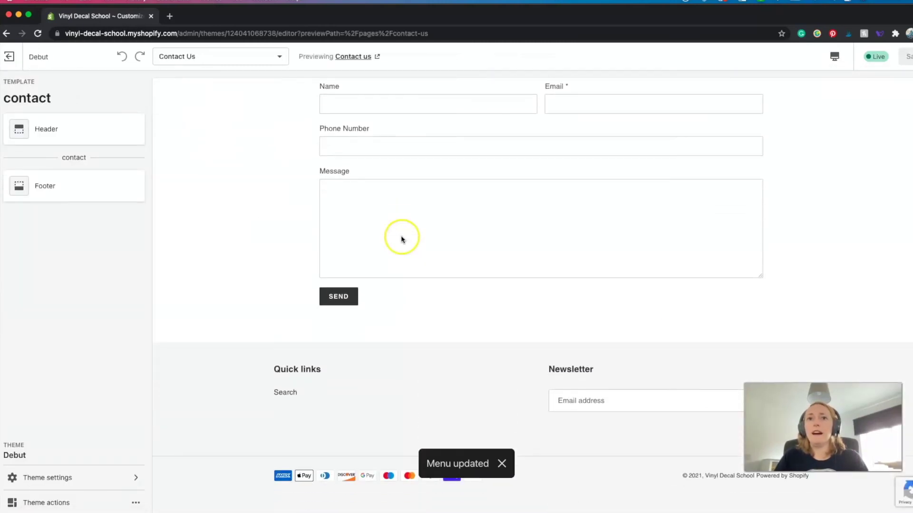
{"action": "scroll", "coordinate": [309, 149], "scroll_direction": "up", "scroll_amount": 2}
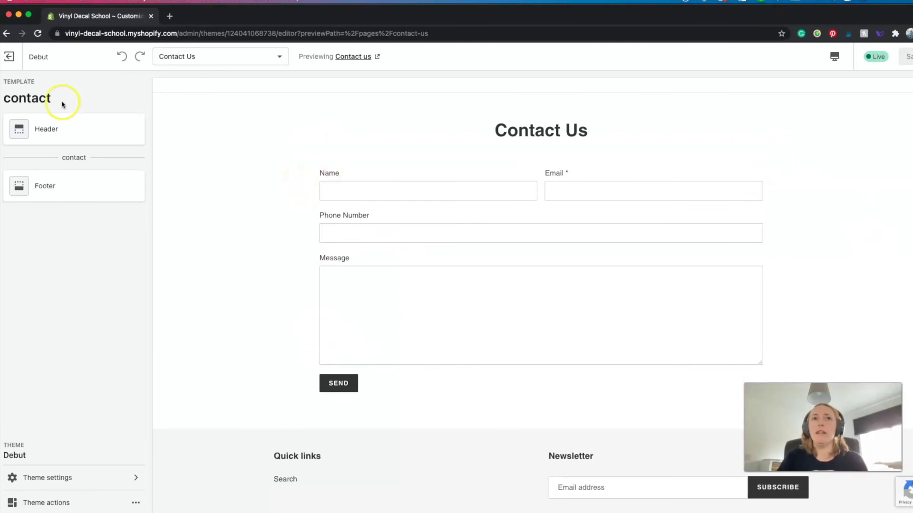
{"action": "left_click", "coordinate": [17, 67]}
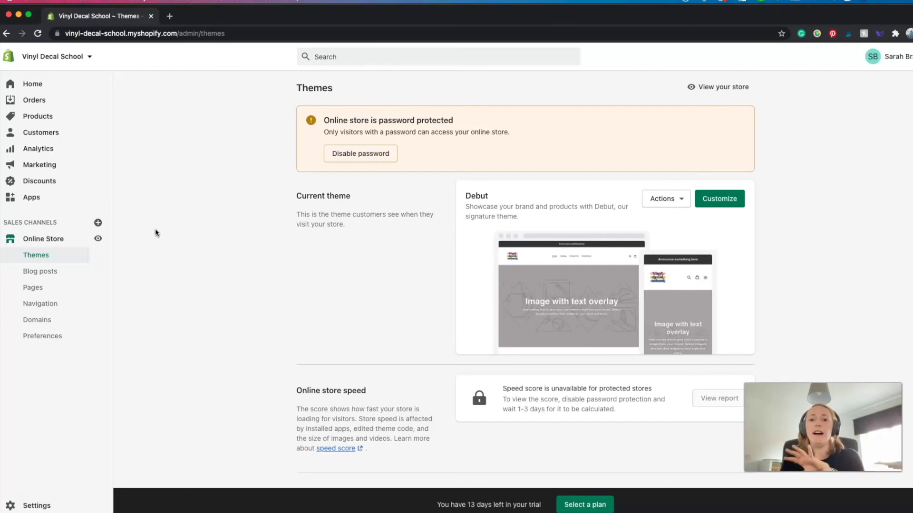
Start a new blog post titled 'How To Apply A Decal To A Balloon'.
{"action": "left_click", "coordinate": [55, 271]}
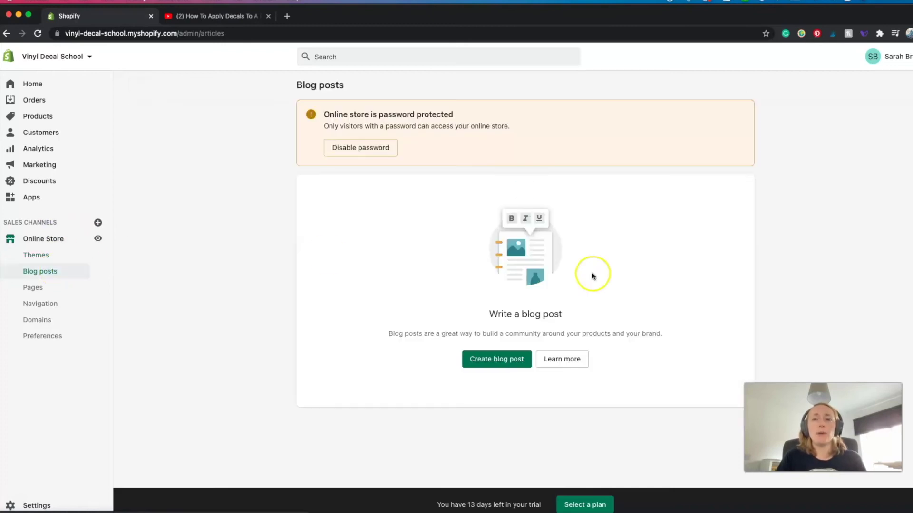
{"action": "left_click", "coordinate": [499, 356]}
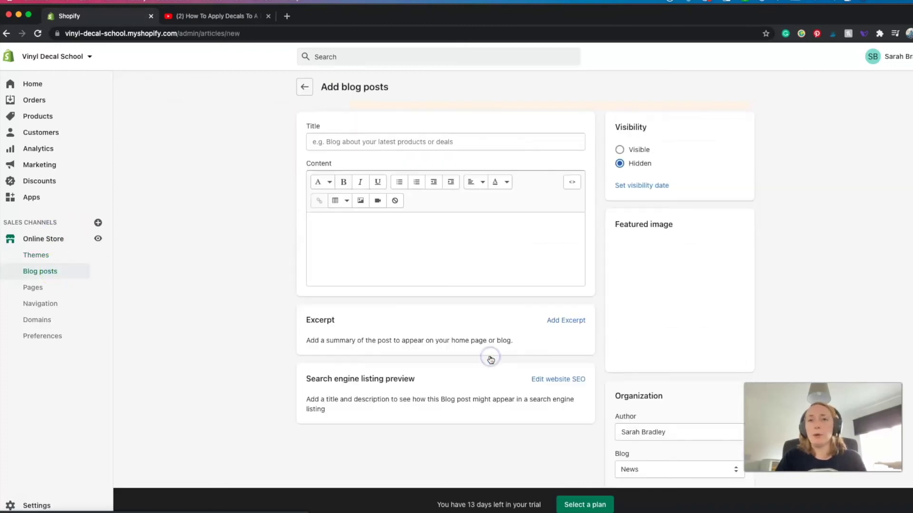
{"action": "left_click", "coordinate": [385, 142]}
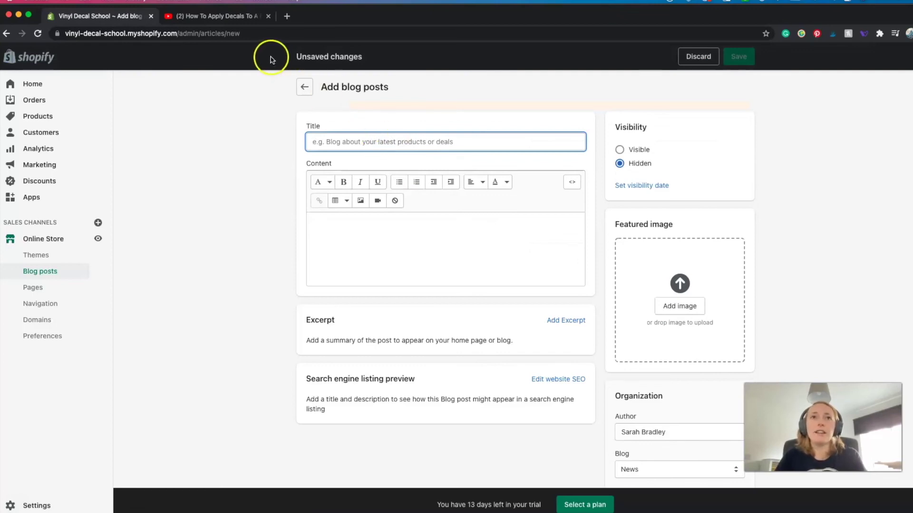
{"action": "type", "text": "How To Apply A Decal To A Balloon"}
Start inserting a video in the post's content and copy the embed code of the YouTube video 'How To Apply Decals To A Balloon'.
{"action": "left_click", "coordinate": [345, 248]}
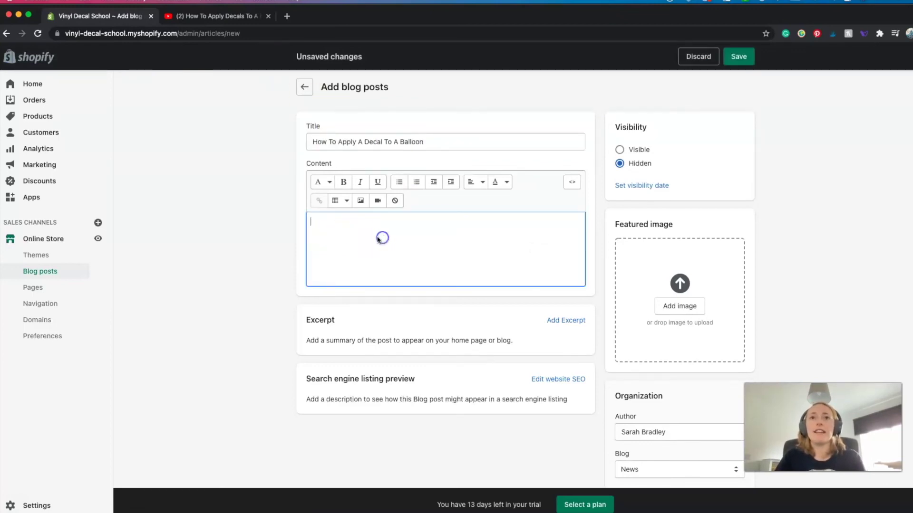
{"action": "left_click", "coordinate": [377, 200]}
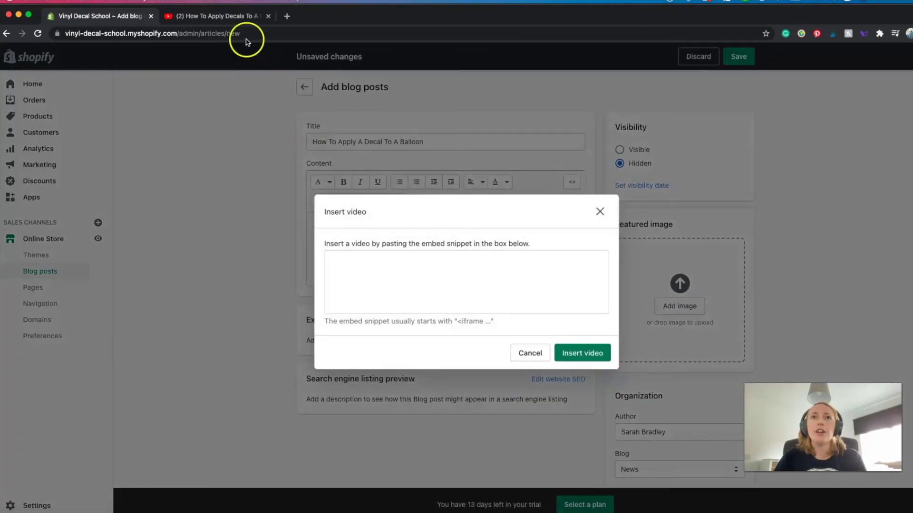
{"action": "left_click", "coordinate": [233, 16]}
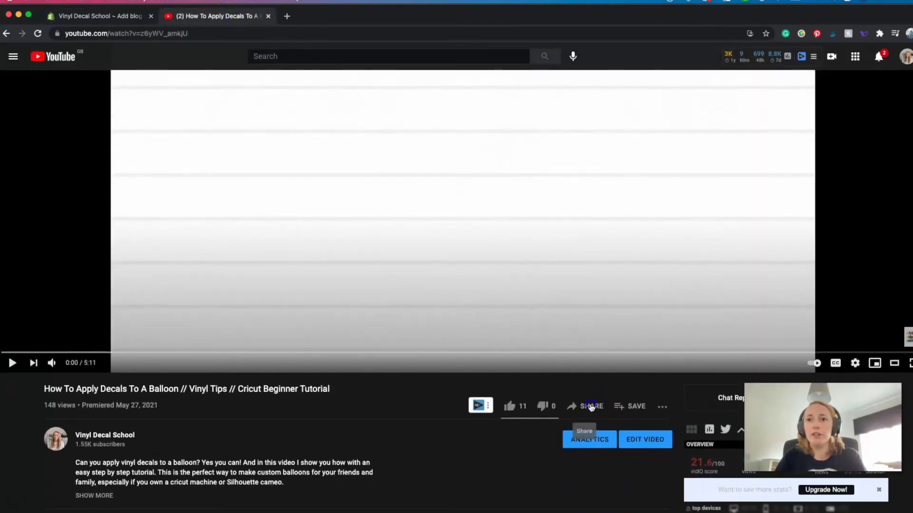
{"action": "left_click", "coordinate": [590, 407]}
{"action": "left_click", "coordinate": [369, 285]}
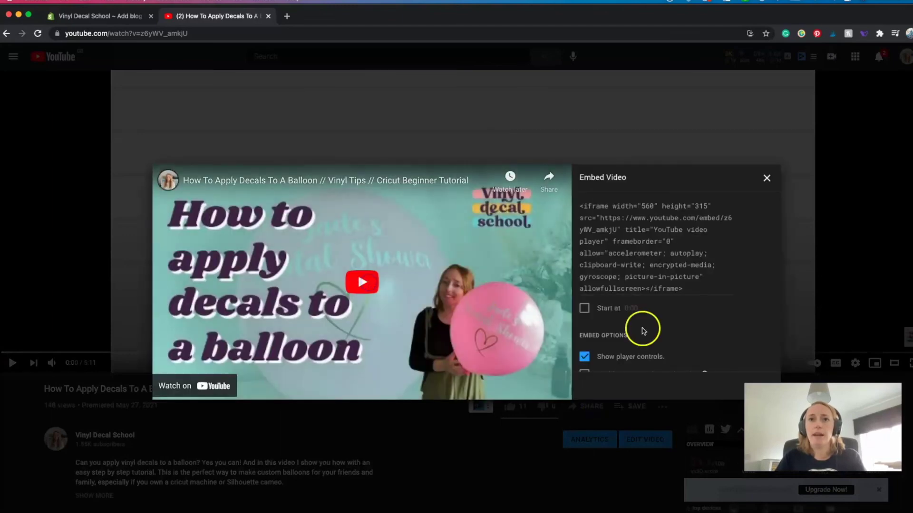
{"action": "left_click", "coordinate": [725, 286]}
{"action": "key", "text": "super+c"}
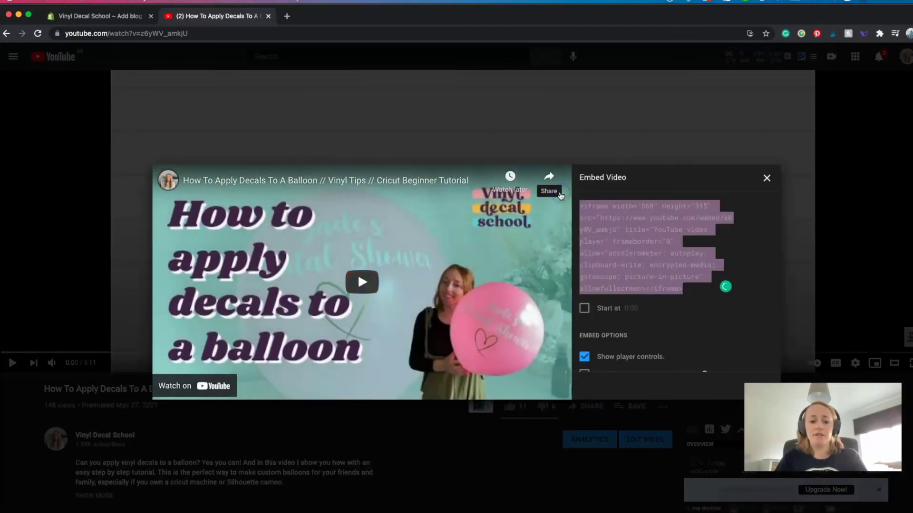
Return to the Shopify blog post and insert the video using the copied embed snippet.
{"action": "left_click", "coordinate": [83, 14]}
{"action": "left_click", "coordinate": [429, 289]}
{"action": "key", "text": "super+v"}
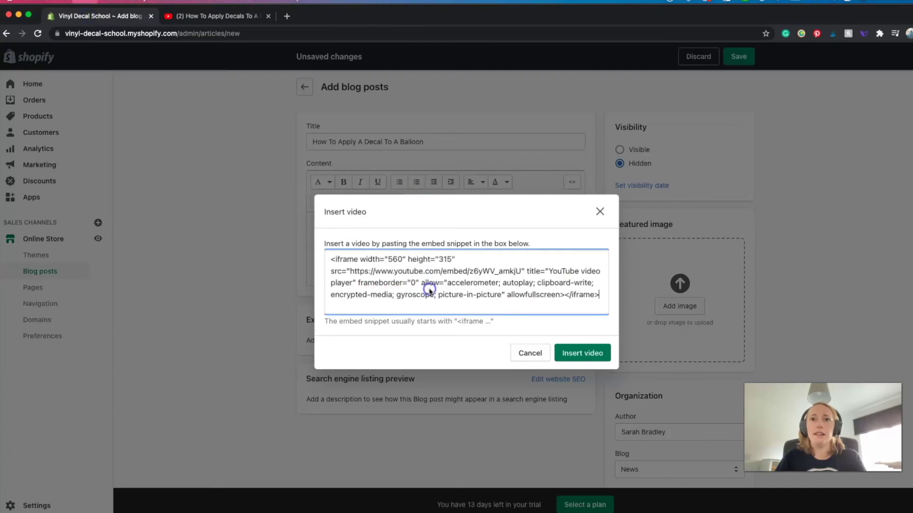
{"action": "left_click", "coordinate": [596, 356]}
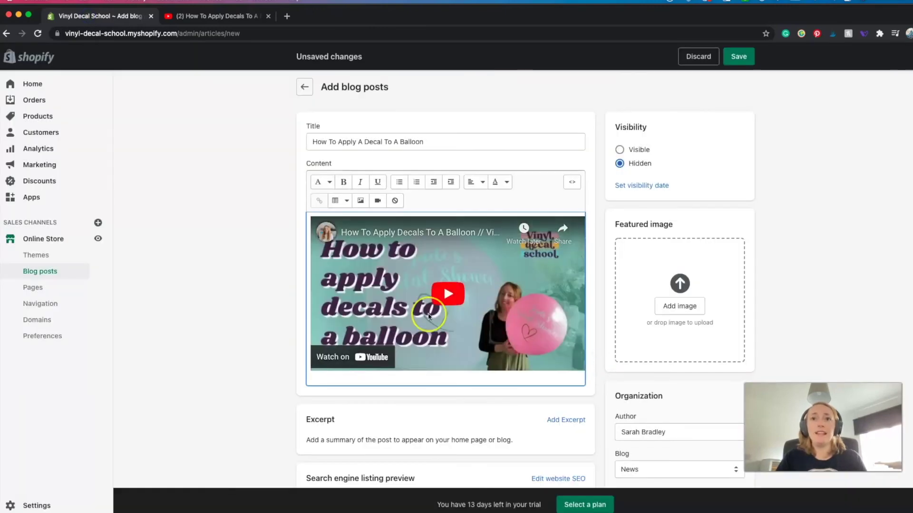
Check the image insertion option for the post's content and set the pink balloon photo as the featured image.
{"action": "scroll", "coordinate": [428, 316], "scroll_direction": "down", "scroll_amount": 2}
{"action": "left_click", "coordinate": [360, 346]}
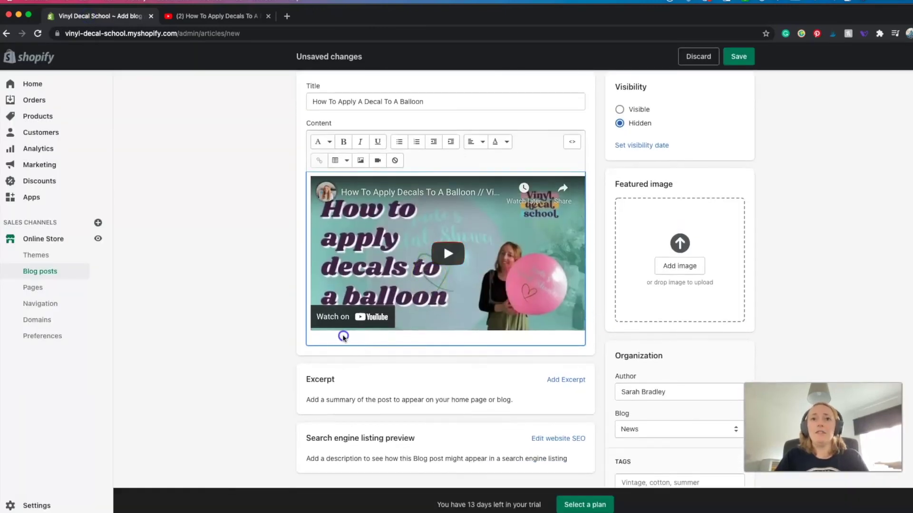
{"action": "scroll", "coordinate": [346, 332], "scroll_direction": "up", "scroll_amount": 2}
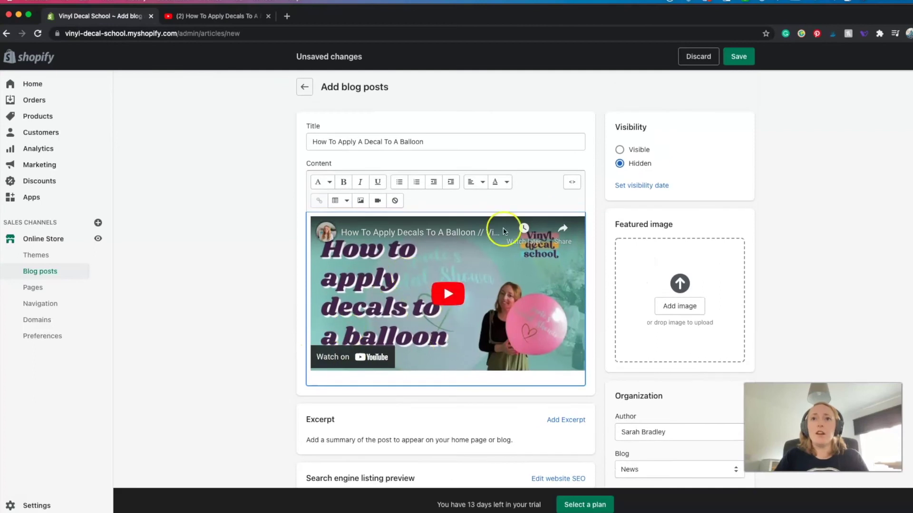
{"action": "left_click", "coordinate": [359, 200]}
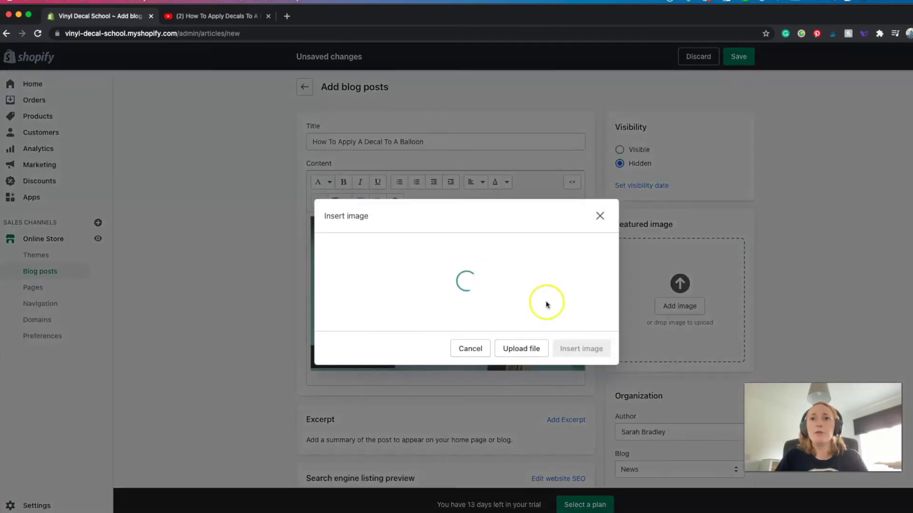
{"action": "left_click", "coordinate": [430, 246]}
{"action": "left_click", "coordinate": [354, 216]}
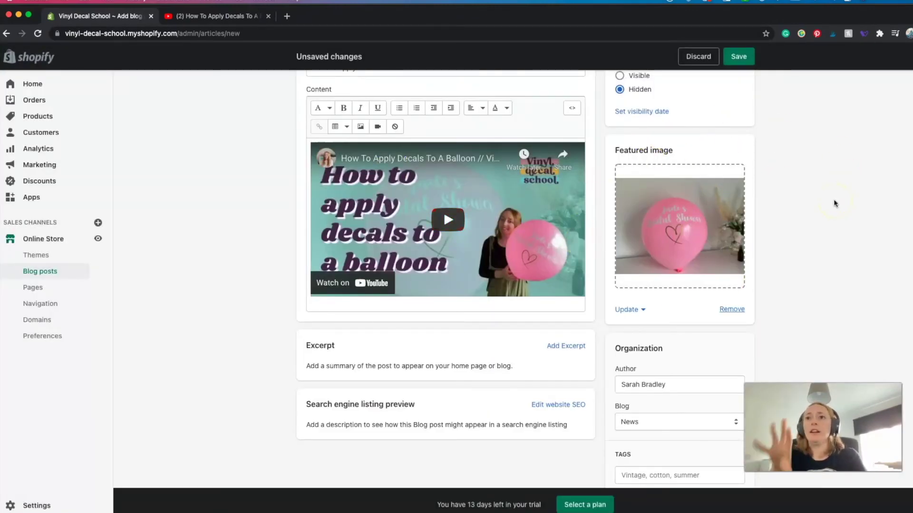
{"action": "scroll", "coordinate": [839, 206], "scroll_direction": "down", "scroll_amount": 4}
{"action": "scroll", "coordinate": [771, 243], "scroll_direction": "up", "scroll_amount": 5}
{"action": "scroll", "coordinate": [771, 243], "scroll_direction": "down", "scroll_amount": 5}
{"action": "left_click", "coordinate": [693, 260]}
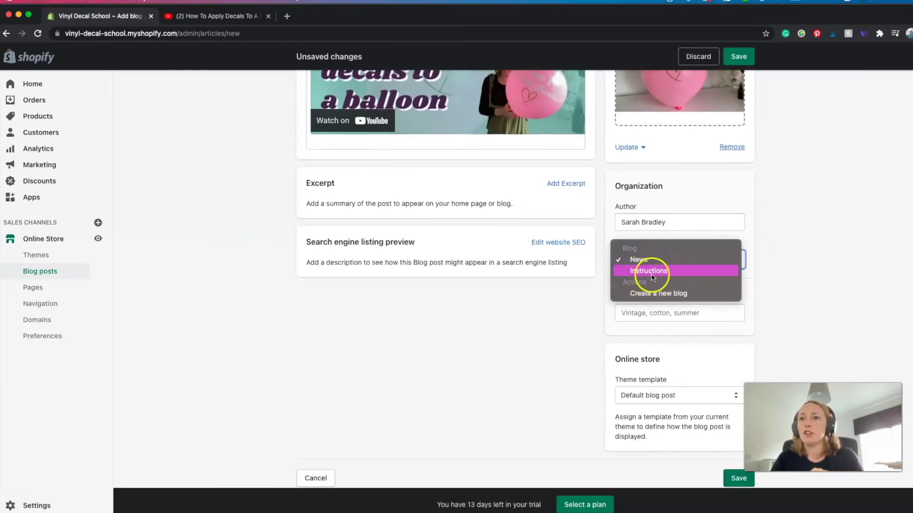
{"action": "left_click", "coordinate": [650, 293]}
{"action": "left_click", "coordinate": [637, 296]}
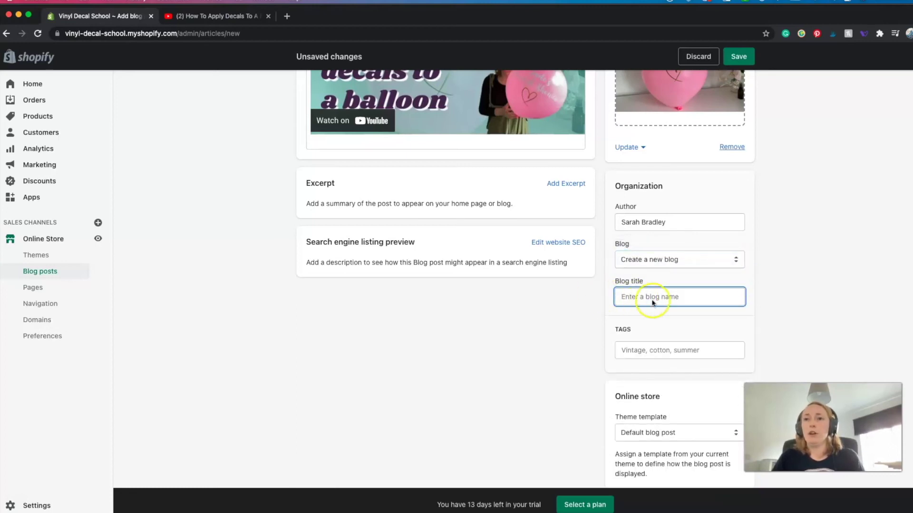
Assign the post to the Instructions blog, set its visibility to Visible, and save it.
{"action": "left_click", "coordinate": [656, 259]}
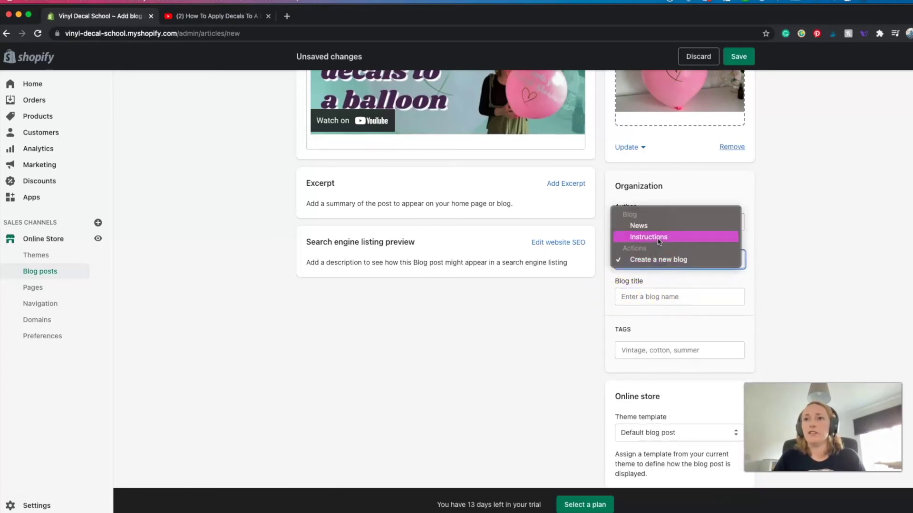
{"action": "left_click", "coordinate": [656, 238]}
{"action": "key", "text": "super+s"}
{"action": "left_click", "coordinate": [620, 190]}
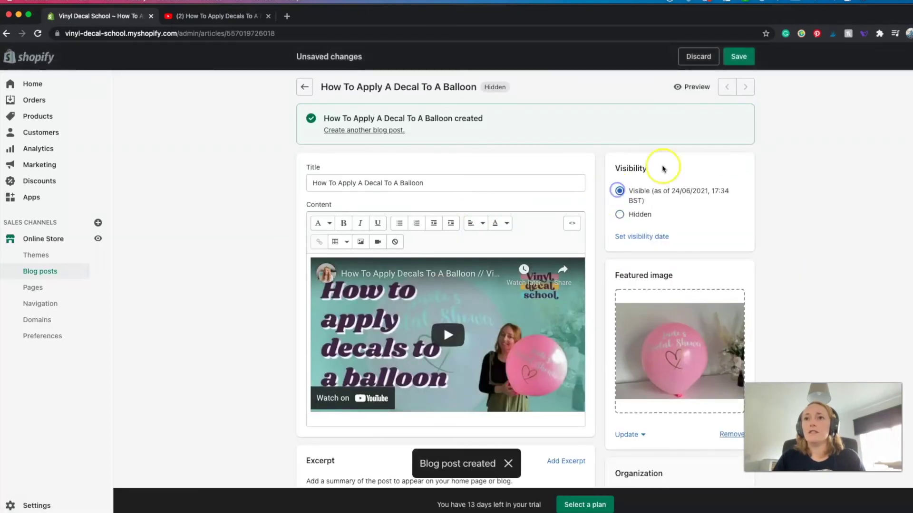
{"action": "left_click", "coordinate": [738, 56]}
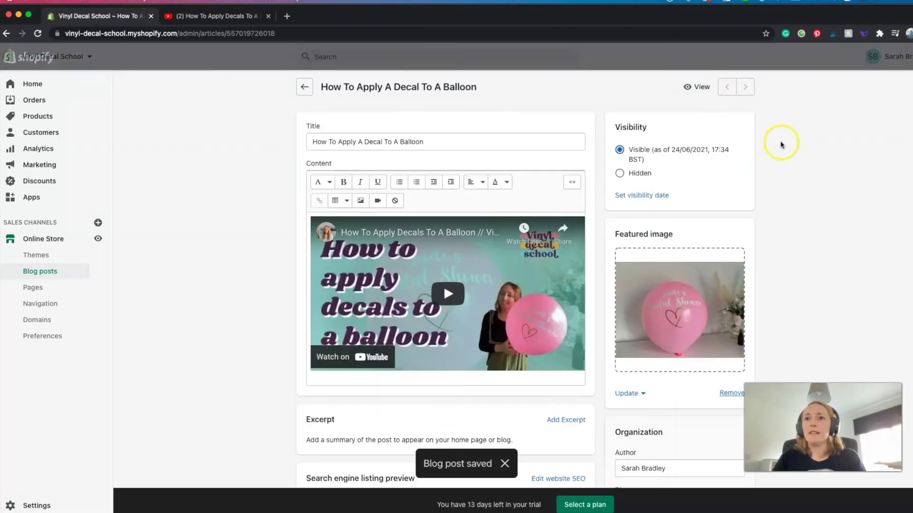
Add an Instructions item to the store's main menu, link it to the Instructions blog, and save the menu.
{"action": "left_click", "coordinate": [60, 306]}
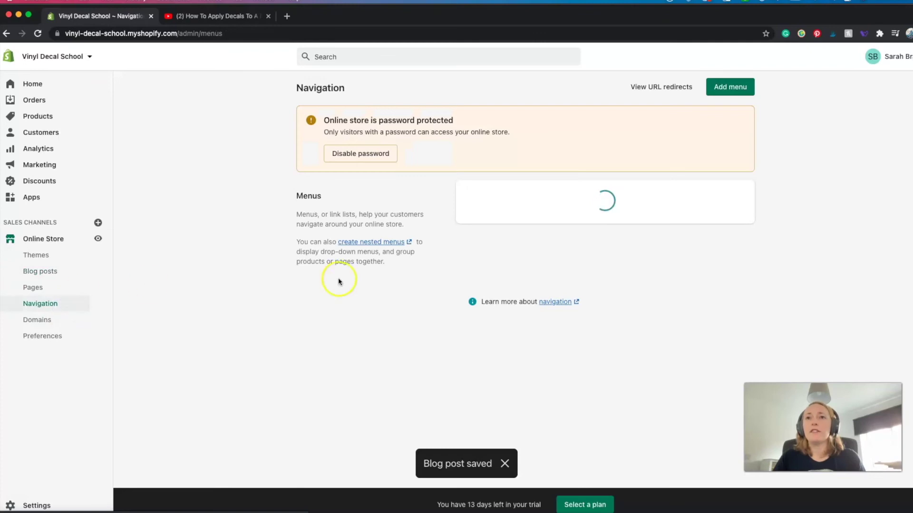
{"action": "left_click", "coordinate": [482, 245]}
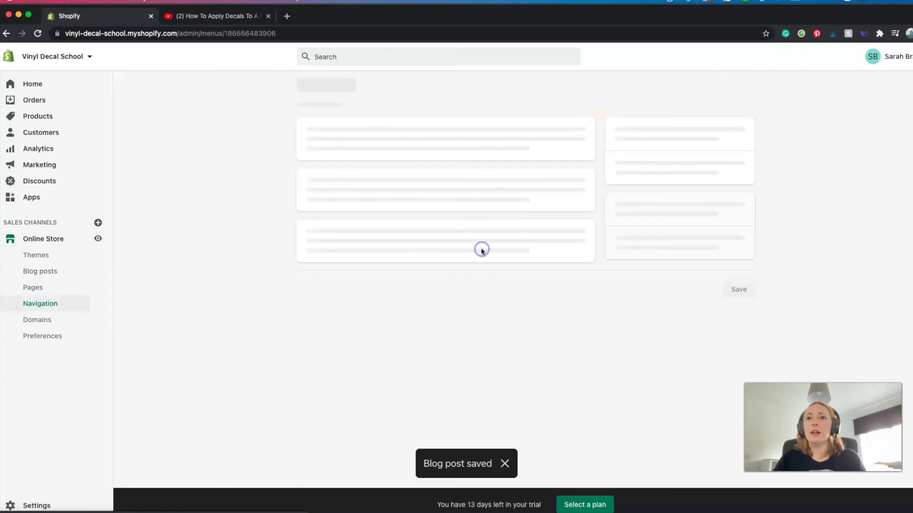
{"action": "left_click", "coordinate": [352, 283]}
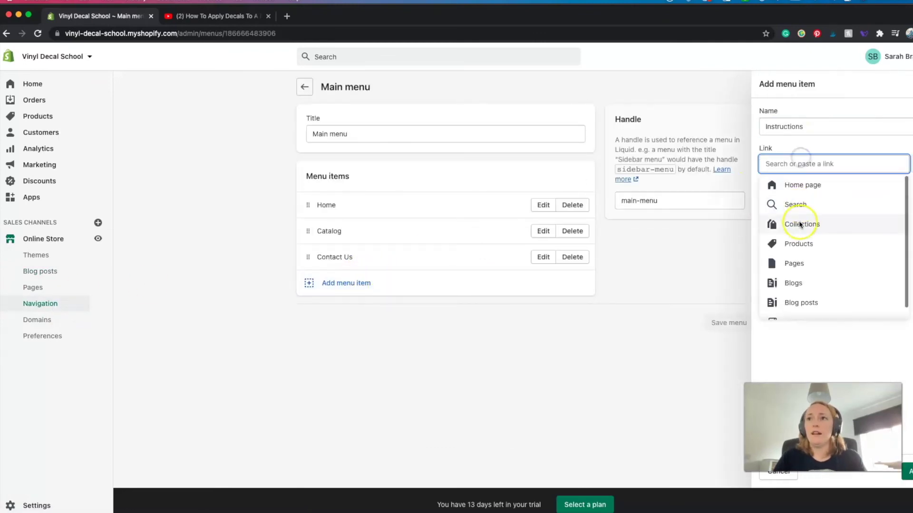
{"action": "left_click", "coordinate": [797, 263]}
{"action": "left_click", "coordinate": [795, 209]}
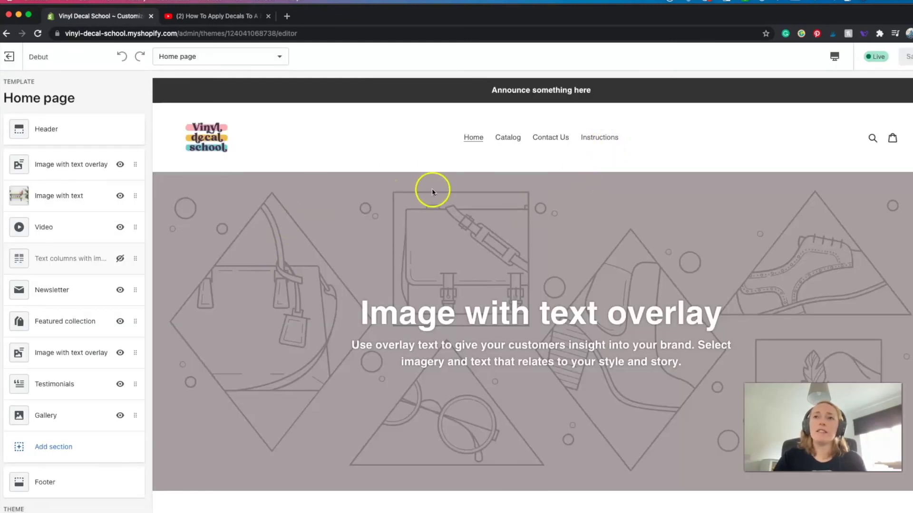
Preview the Instructions blog page in the theme editor and examine how the balloon decal post is displayed.
{"action": "left_click", "coordinate": [599, 139]}
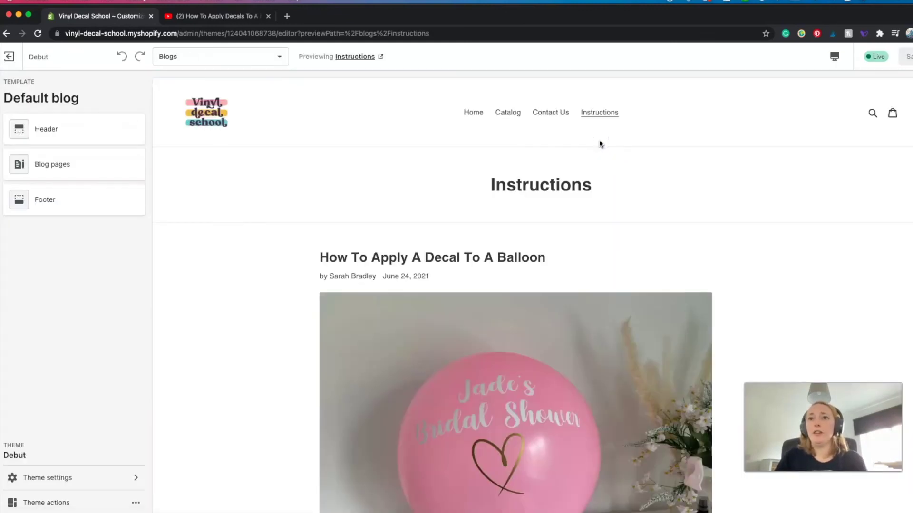
{"action": "scroll", "coordinate": [681, 164], "scroll_direction": "down", "scroll_amount": 5}
{"action": "scroll", "coordinate": [754, 269], "scroll_direction": "up", "scroll_amount": 4}
{"action": "scroll", "coordinate": [754, 269], "scroll_direction": "down", "scroll_amount": 7}
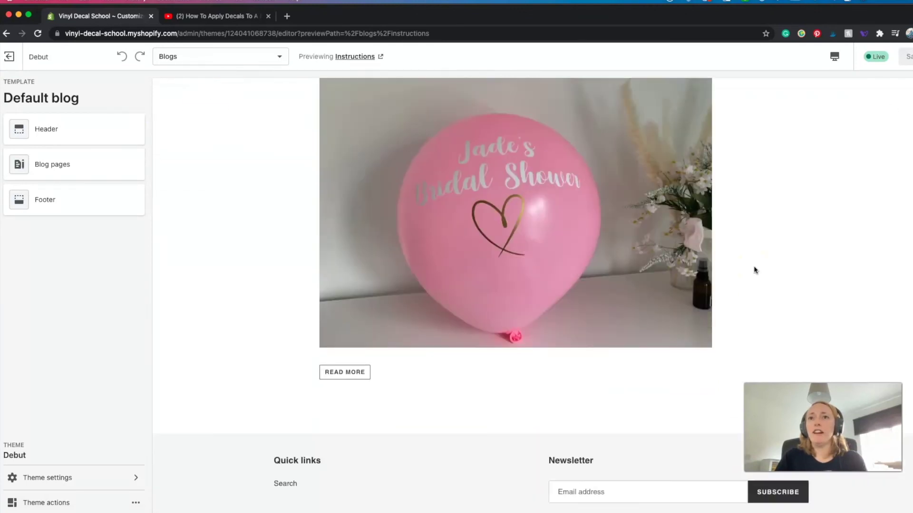
{"action": "scroll", "coordinate": [755, 270], "scroll_direction": "up", "scroll_amount": 7}
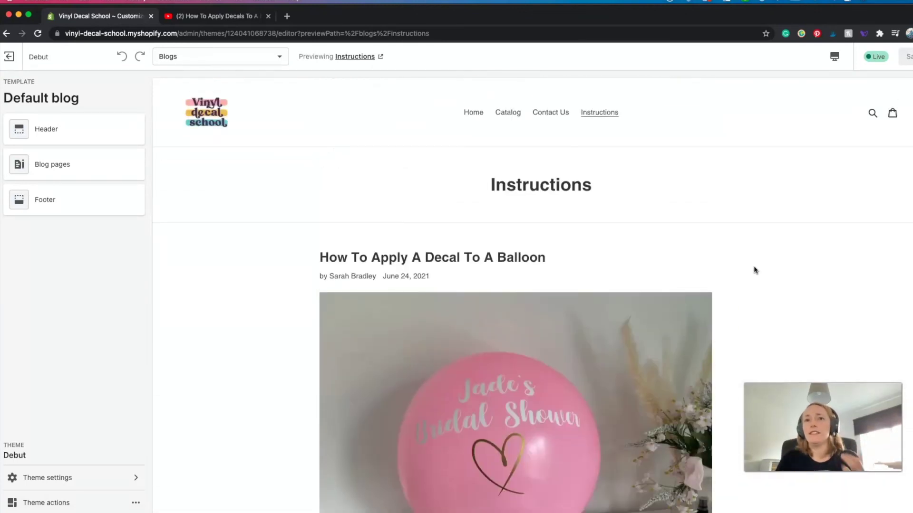
Leave the theme editor and rename the main menu's Catalog item as Vinyl Decals.
{"action": "left_click", "coordinate": [9, 56]}
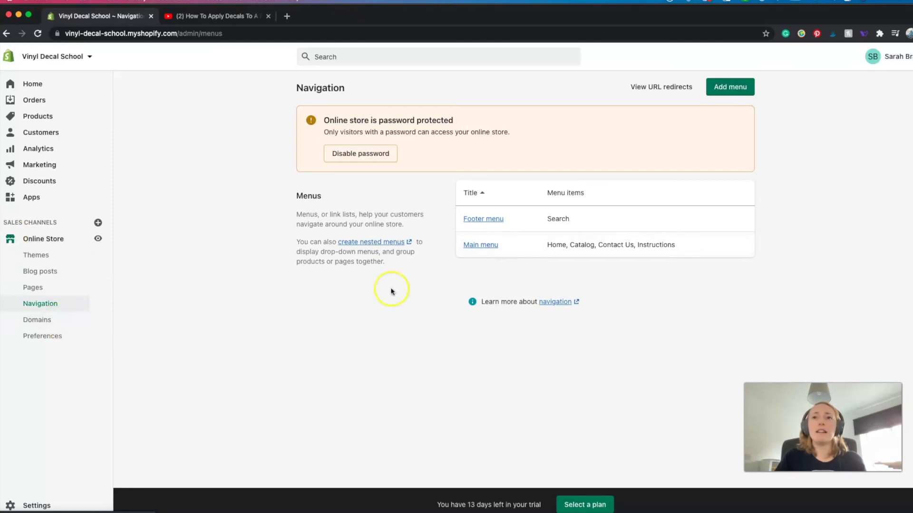
{"action": "left_click", "coordinate": [485, 247]}
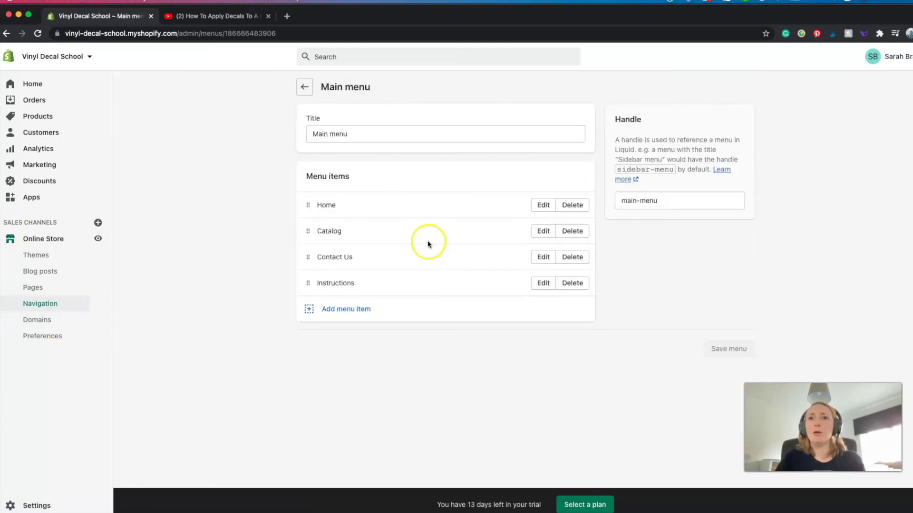
{"action": "left_click", "coordinate": [542, 232]}
{"action": "left_click_drag", "start_coordinate": [825, 128], "coordinate": [729, 114]}
{"action": "key", "text": "BackSpace"}
{"action": "type", "text": "Vinyl Decals"}
Check which collections the Vinyl Decals item can link to, apply the item's changes with the All products link, and save the menu.
{"action": "left_click", "coordinate": [812, 165]}
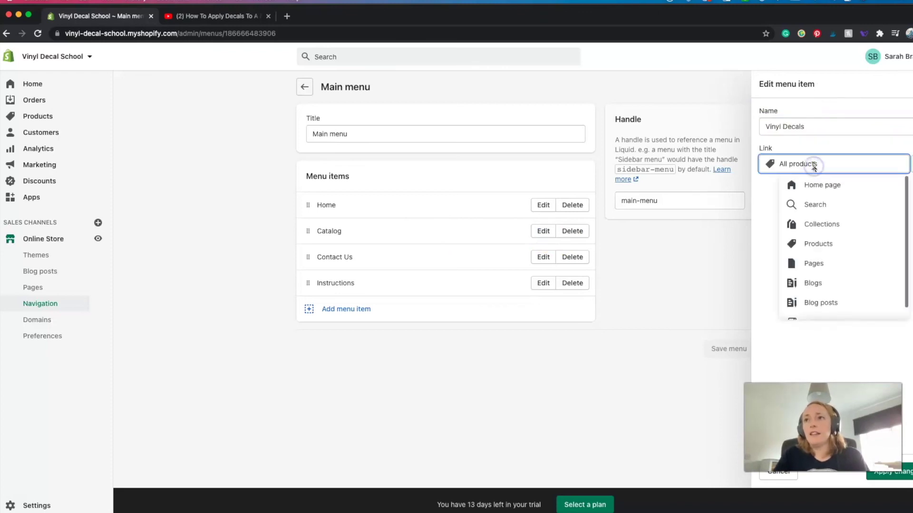
{"action": "scroll", "coordinate": [823, 219], "scroll_direction": "down", "scroll_amount": 1}
{"action": "left_click", "coordinate": [820, 218]}
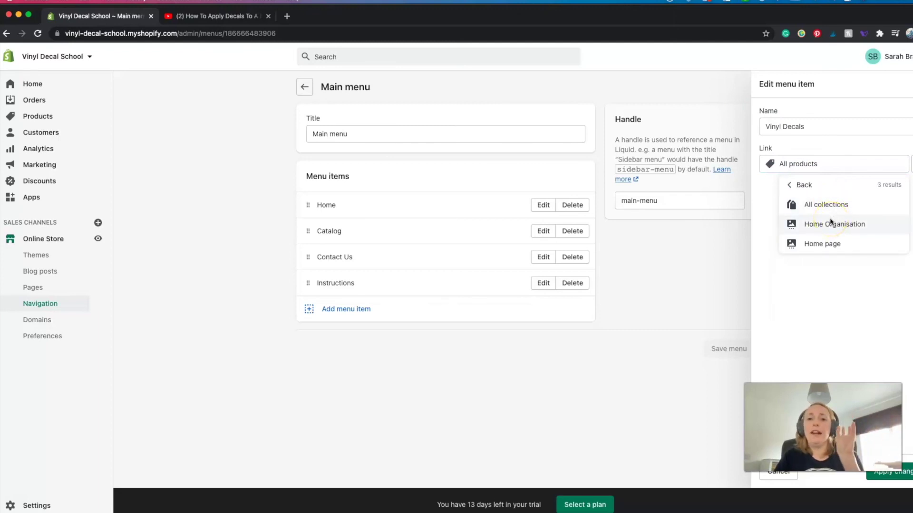
{"action": "left_click", "coordinate": [824, 245]}
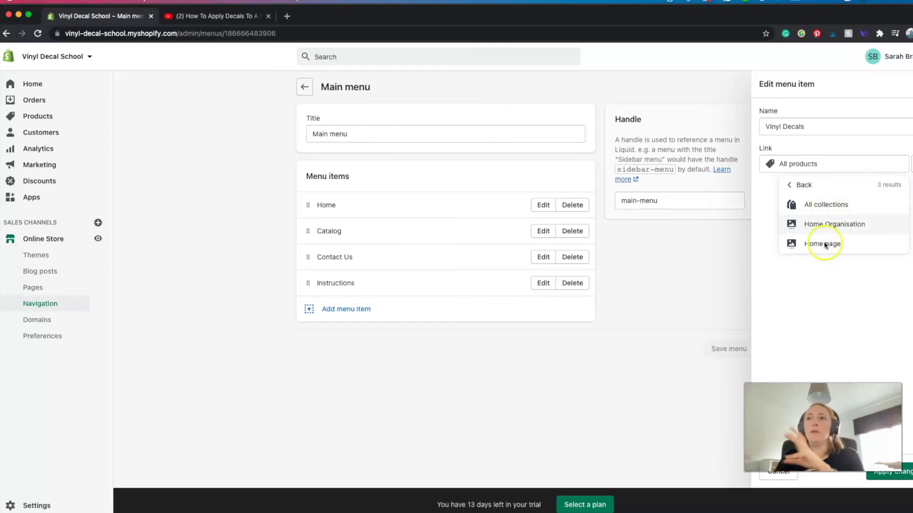
{"action": "left_click", "coordinate": [827, 275]}
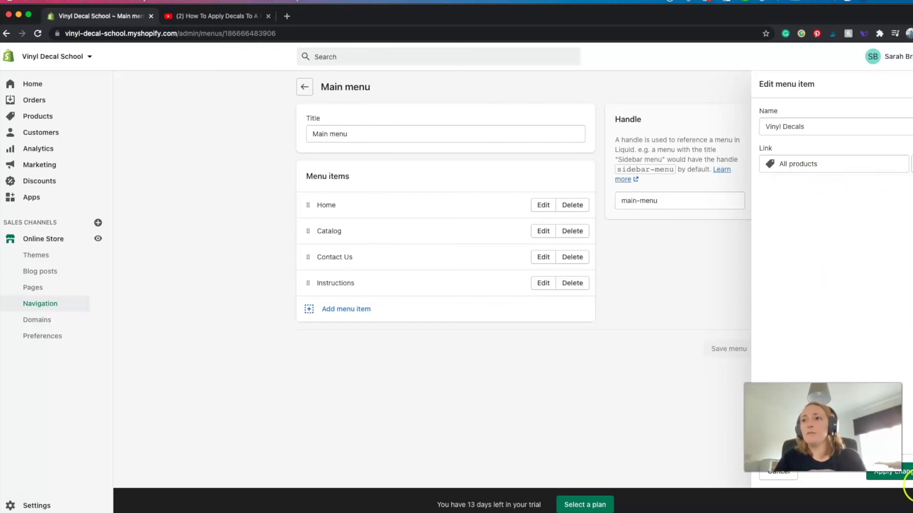
{"action": "left_click", "coordinate": [900, 472]}
{"action": "left_click", "coordinate": [732, 350]}
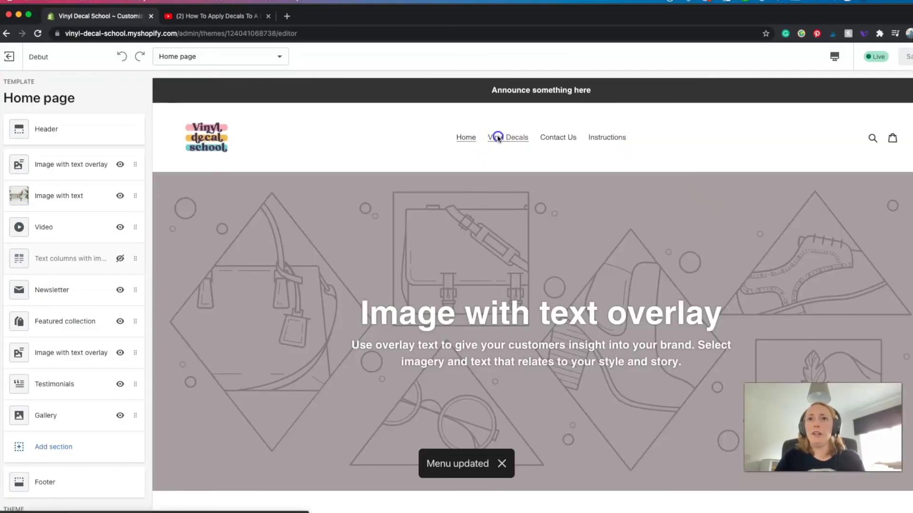
Preview the Vinyl Decals products page in the theme editor and examine its tag filter and sorting options.
{"action": "left_click", "coordinate": [498, 138]}
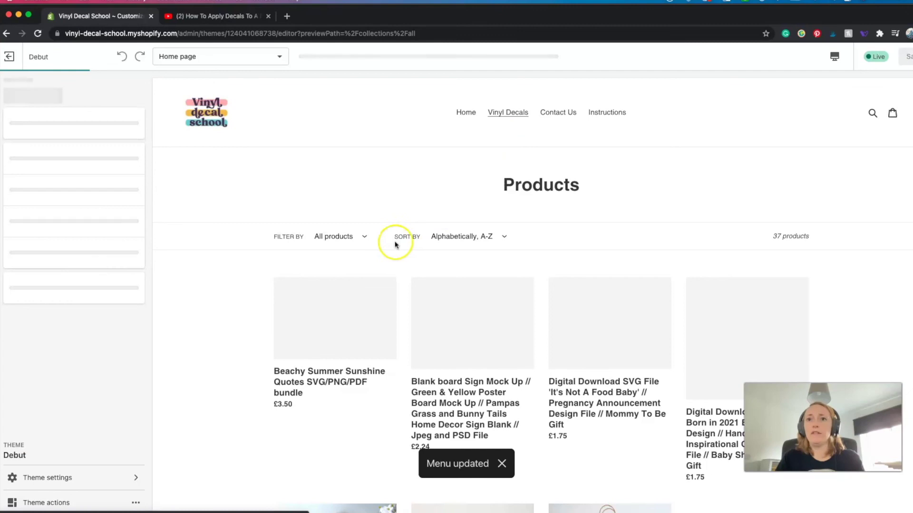
{"action": "scroll", "coordinate": [811, 281], "scroll_direction": "down", "scroll_amount": 2}
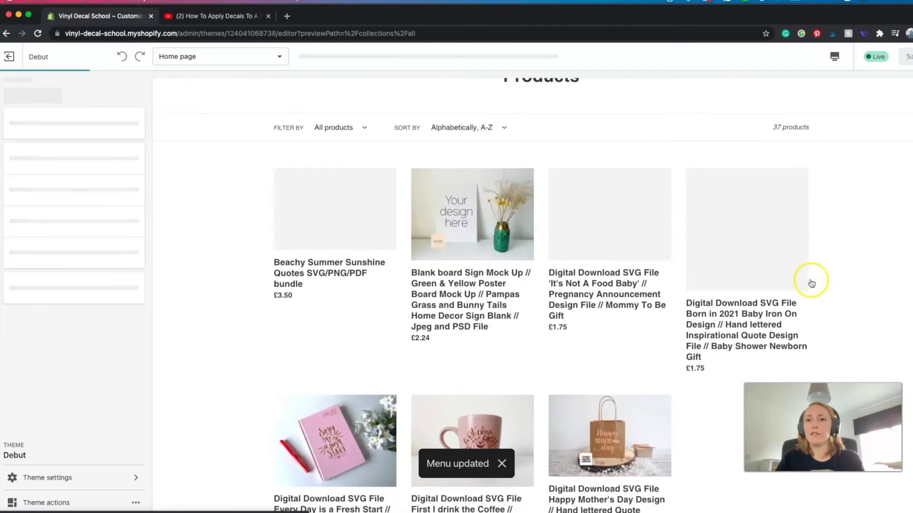
{"action": "left_click", "coordinate": [361, 152]}
{"action": "left_click", "coordinate": [342, 236]}
{"action": "scroll", "coordinate": [356, 290], "scroll_direction": "down", "scroll_amount": 10}
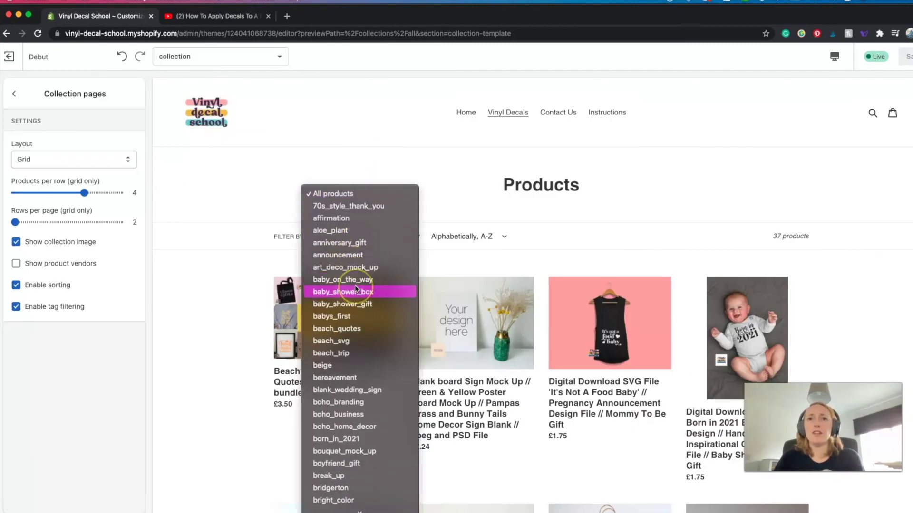
{"action": "scroll", "coordinate": [356, 289], "scroll_direction": "down", "scroll_amount": 15}
{"action": "scroll", "coordinate": [355, 288], "scroll_direction": "up", "scroll_amount": 20}
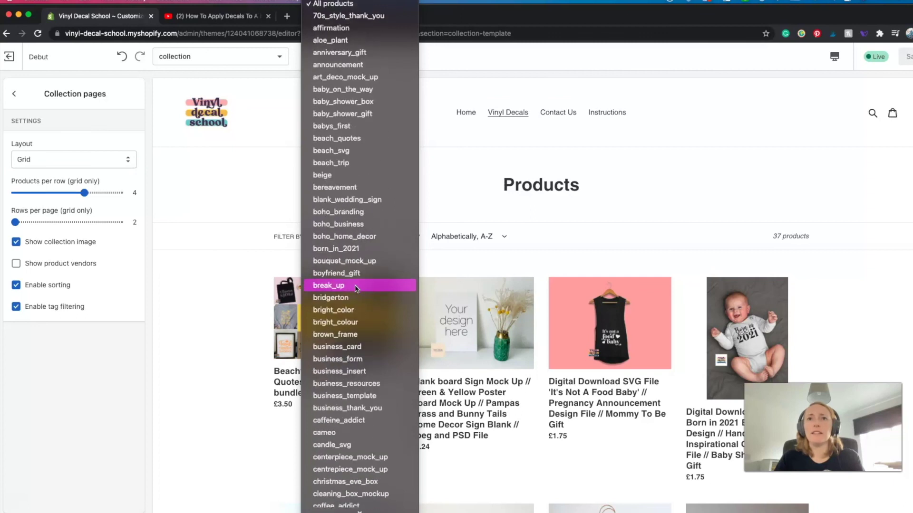
{"action": "left_click", "coordinate": [464, 171]}
{"action": "left_click", "coordinate": [354, 236]}
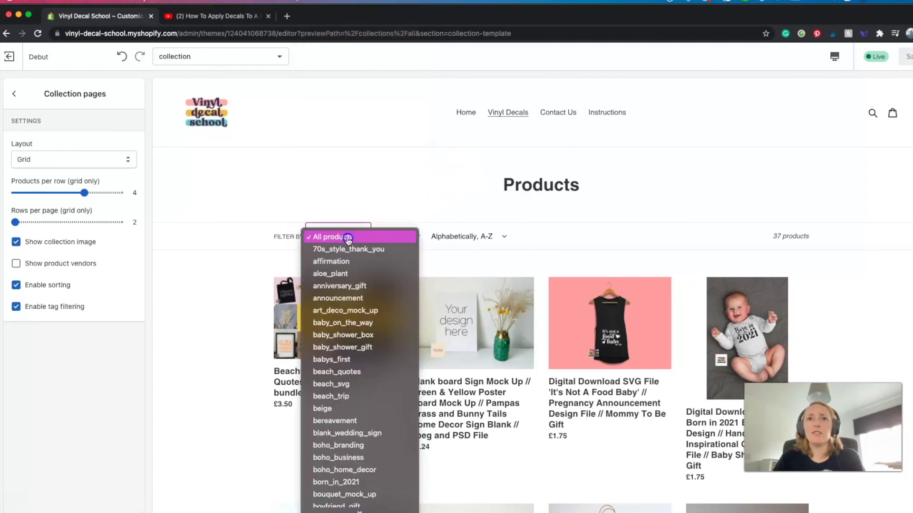
{"action": "left_click", "coordinate": [405, 182]}
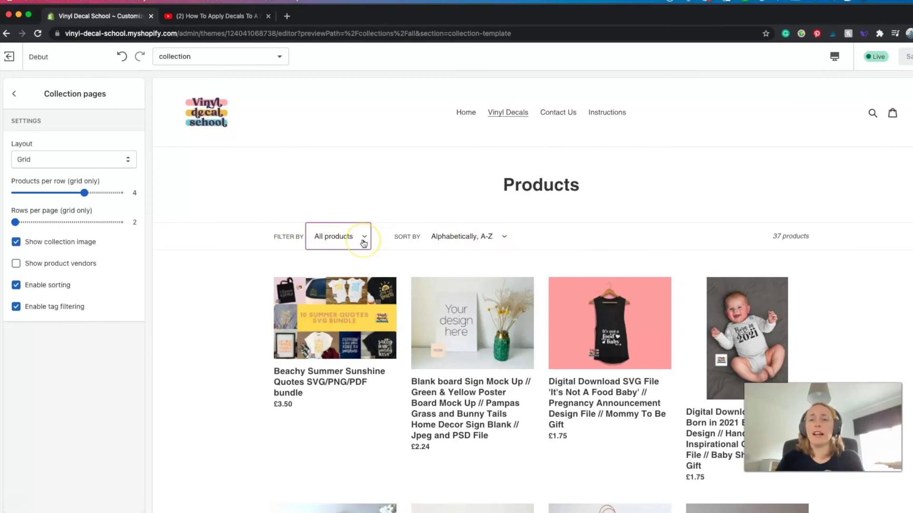
{"action": "left_click", "coordinate": [475, 242]}
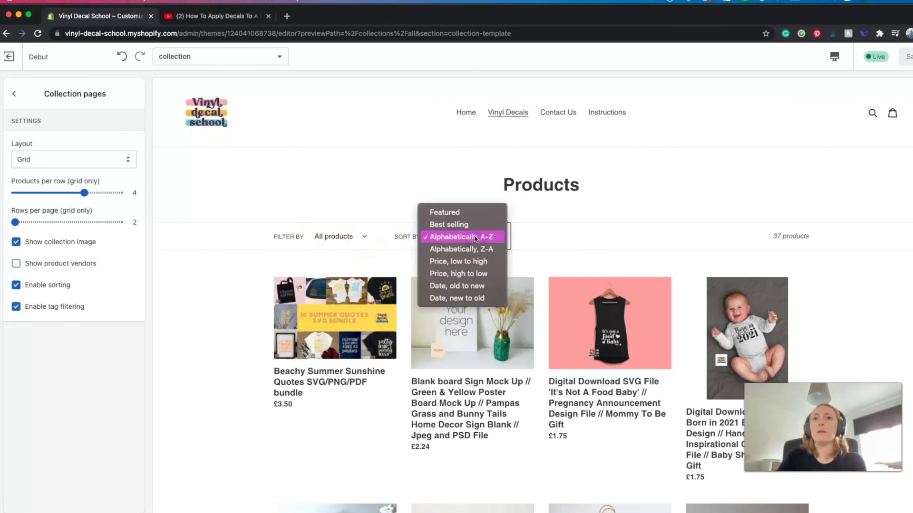
{"action": "left_click", "coordinate": [584, 213]}
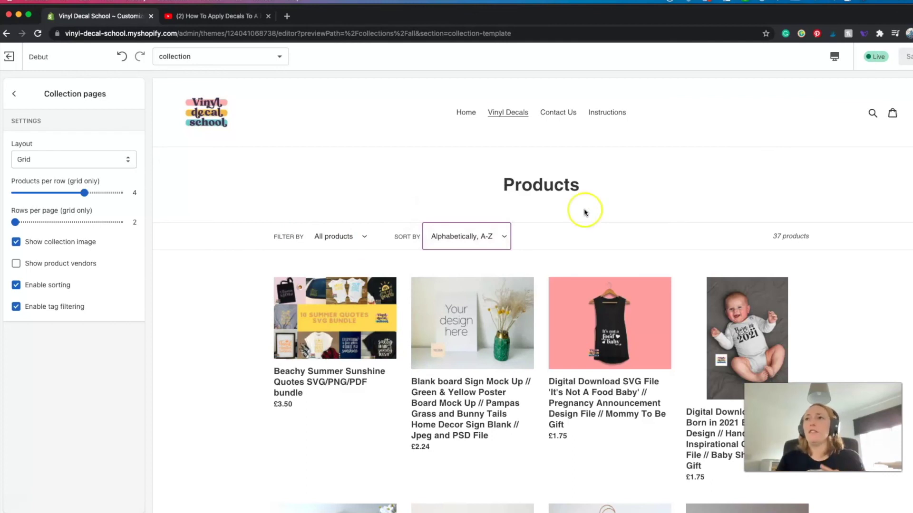
Open the Beachy Summer Sunshine Quotes bundle in the preview, add it to the cart, and proceed to checkout.
{"action": "left_click", "coordinate": [335, 318]}
{"action": "left_click", "coordinate": [308, 235]}
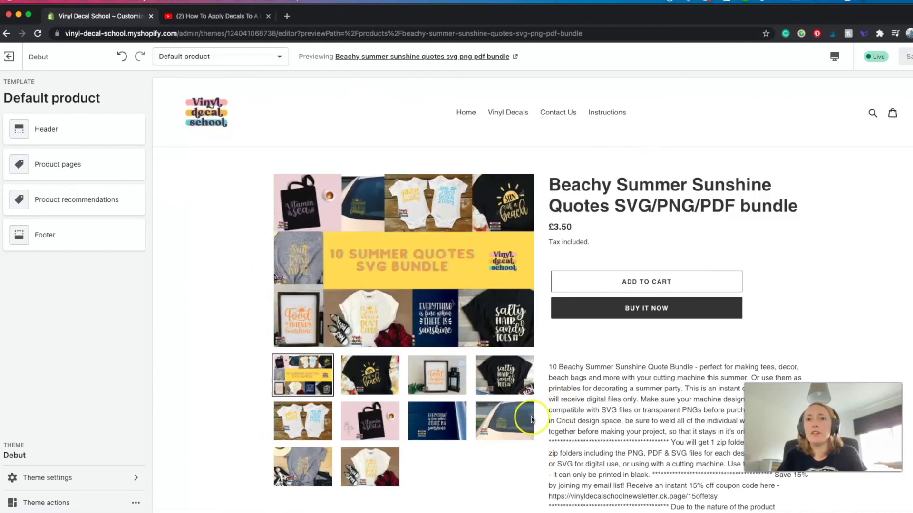
{"action": "scroll", "coordinate": [618, 223], "scroll_direction": "down", "scroll_amount": 1}
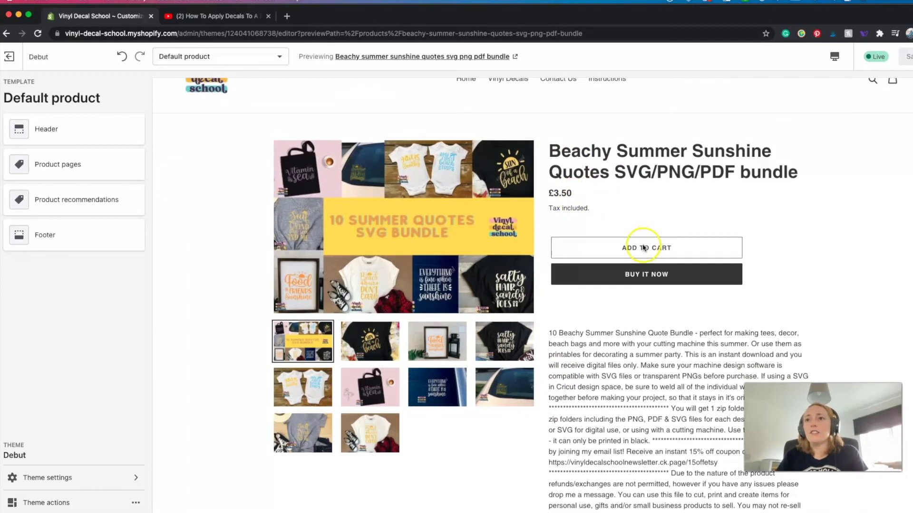
{"action": "scroll", "coordinate": [814, 307], "scroll_direction": "up", "scroll_amount": 1}
{"action": "left_click", "coordinate": [709, 276]}
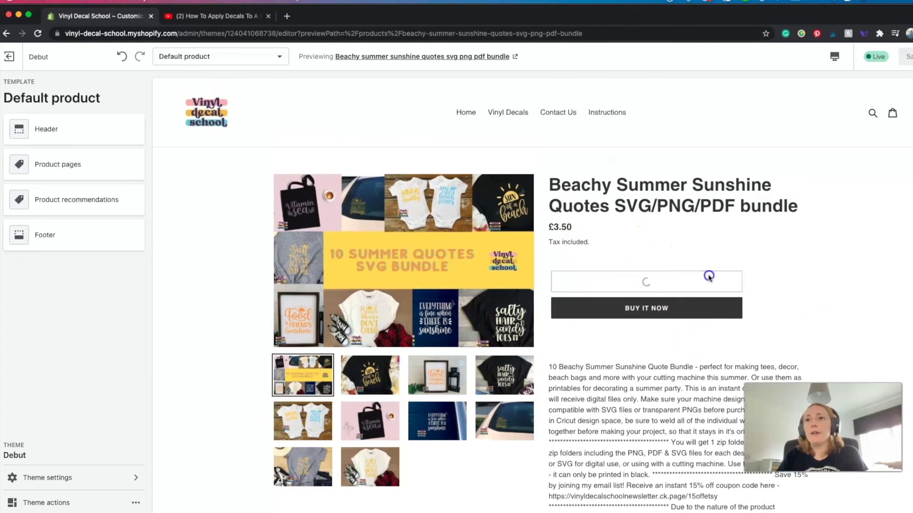
{"action": "left_click", "coordinate": [775, 308]}
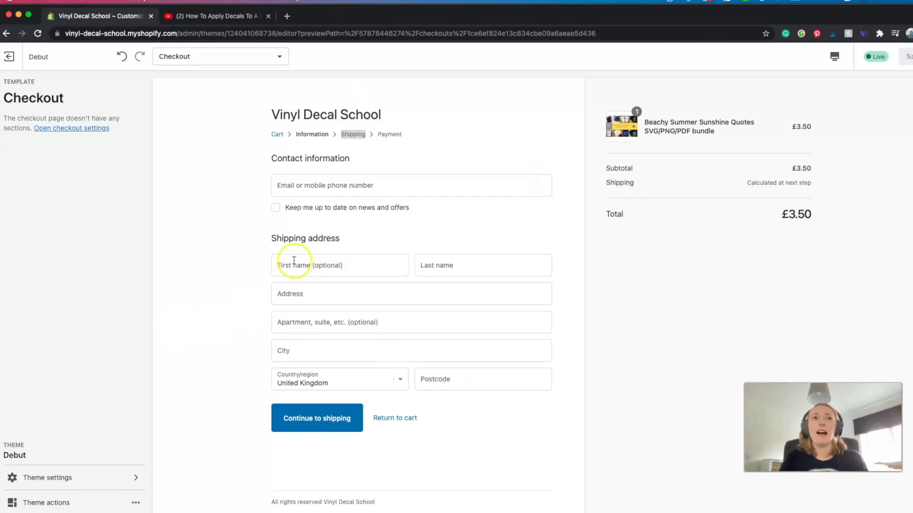
Examine the checkout settings for the banner, logo, main content area and order summary.
{"action": "left_click", "coordinate": [78, 128]}
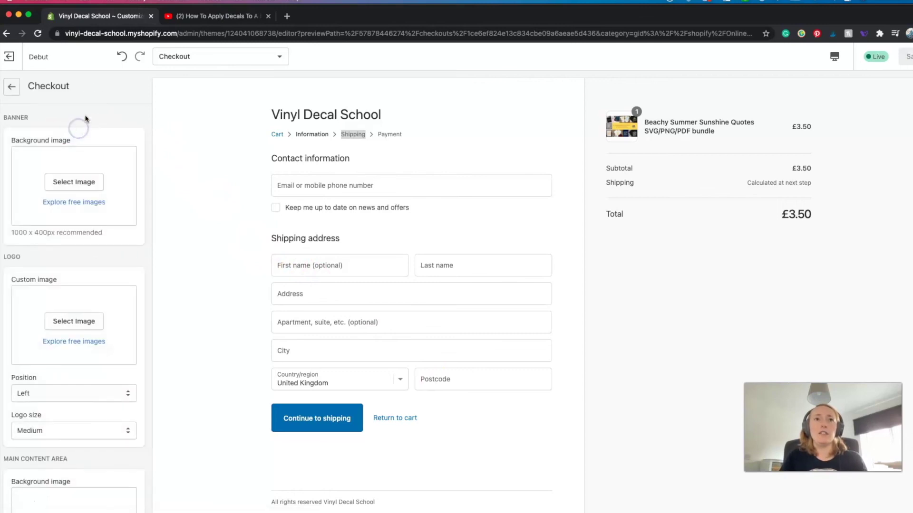
{"action": "scroll", "coordinate": [123, 178], "scroll_direction": "down", "scroll_amount": 2}
{"action": "scroll", "coordinate": [123, 179], "scroll_direction": "down", "scroll_amount": 10}
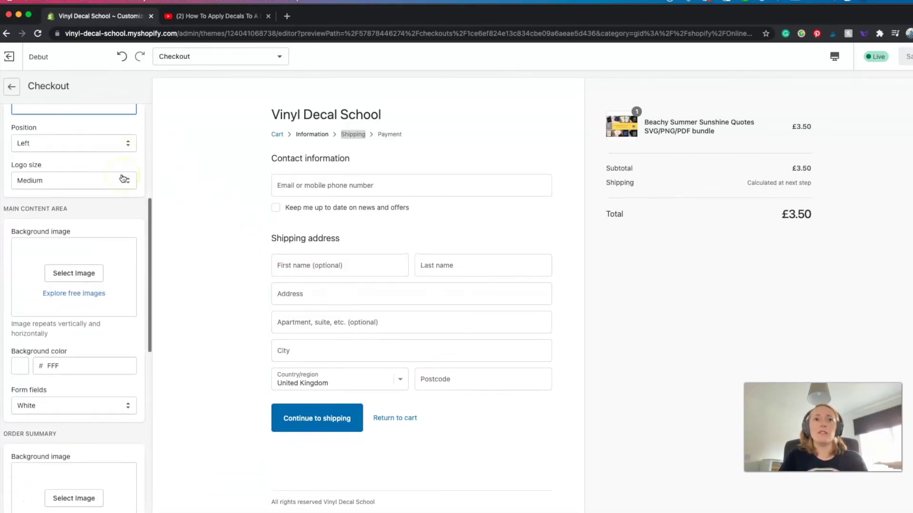
{"action": "scroll", "coordinate": [123, 178], "scroll_direction": "up", "scroll_amount": 12}
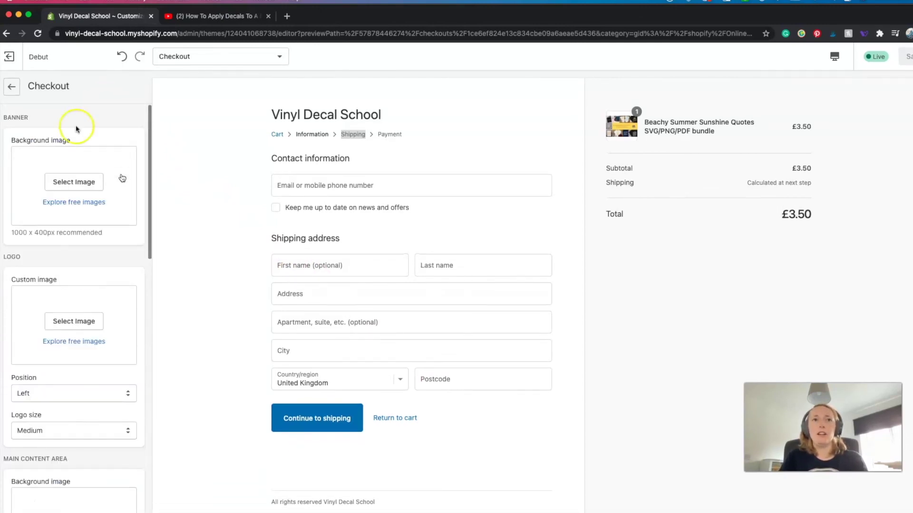
{"action": "left_click", "coordinate": [18, 87]}
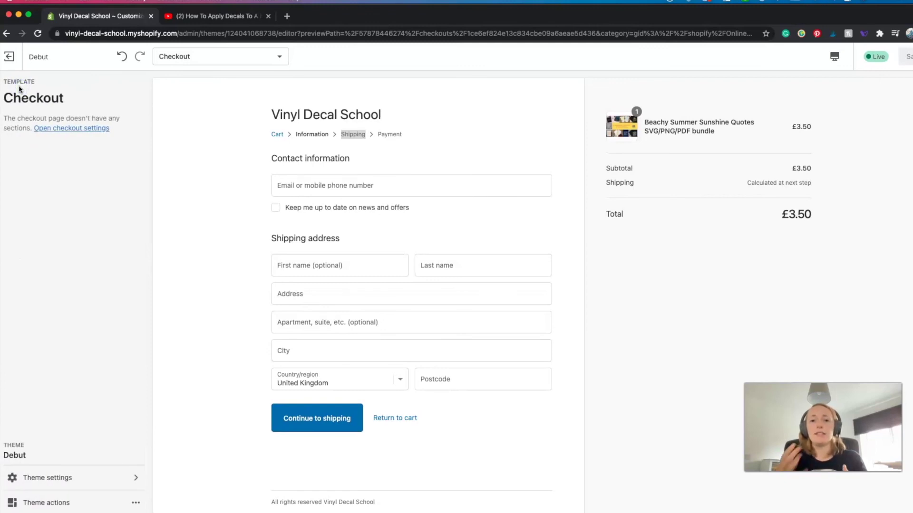